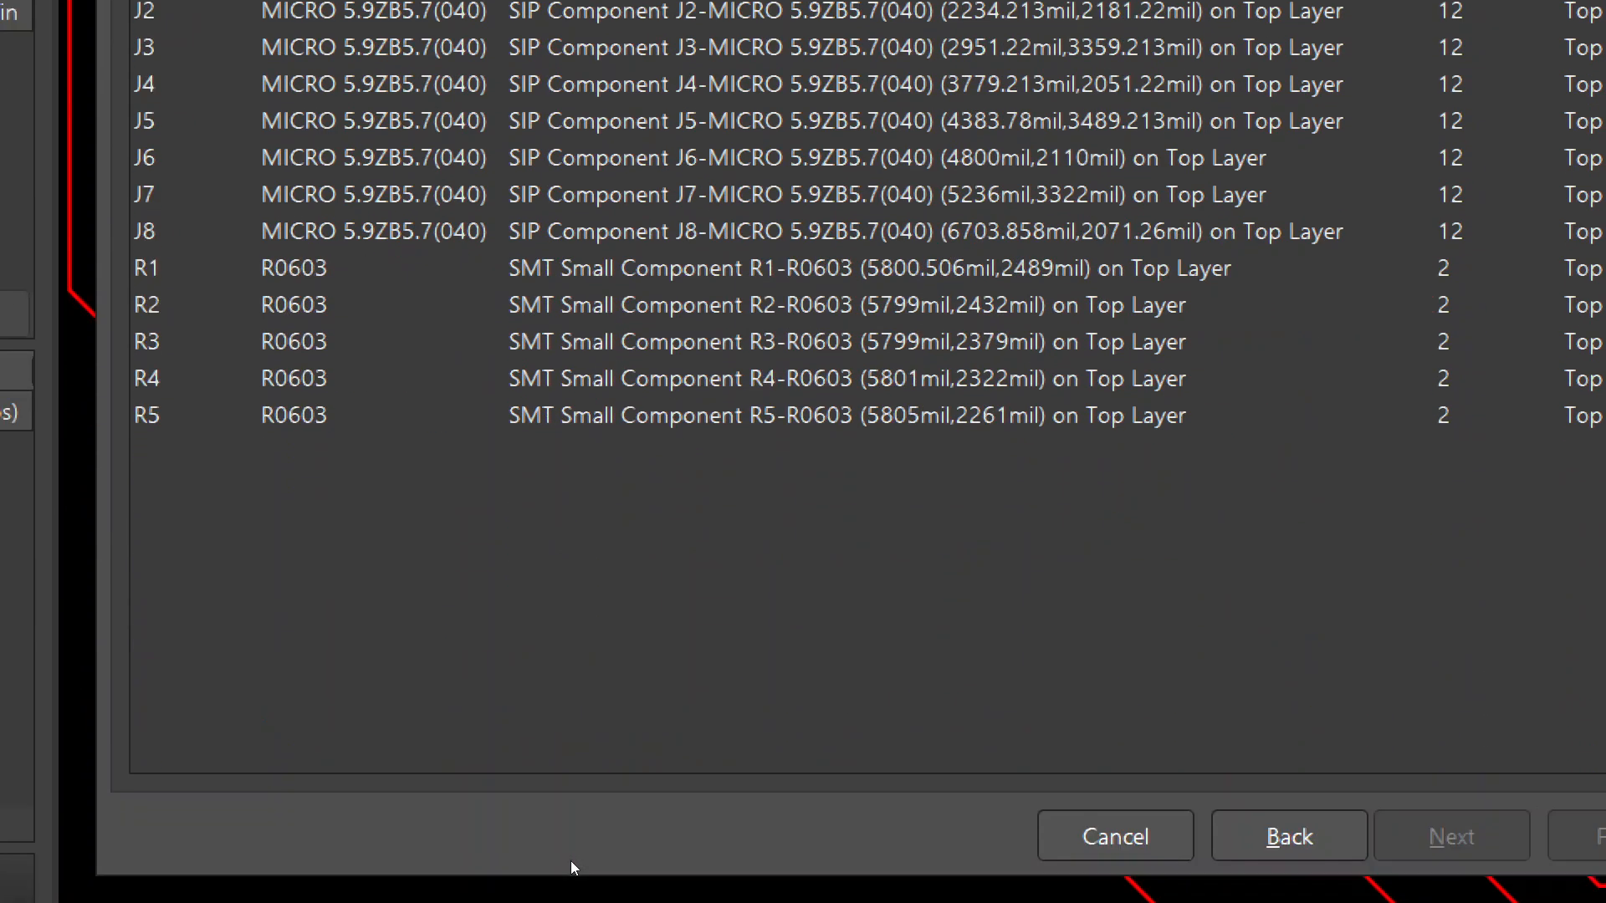
Choose J7 as the source component, select all its listed source nets, and continue to the xSignals class assignment
left_click(189, 194)
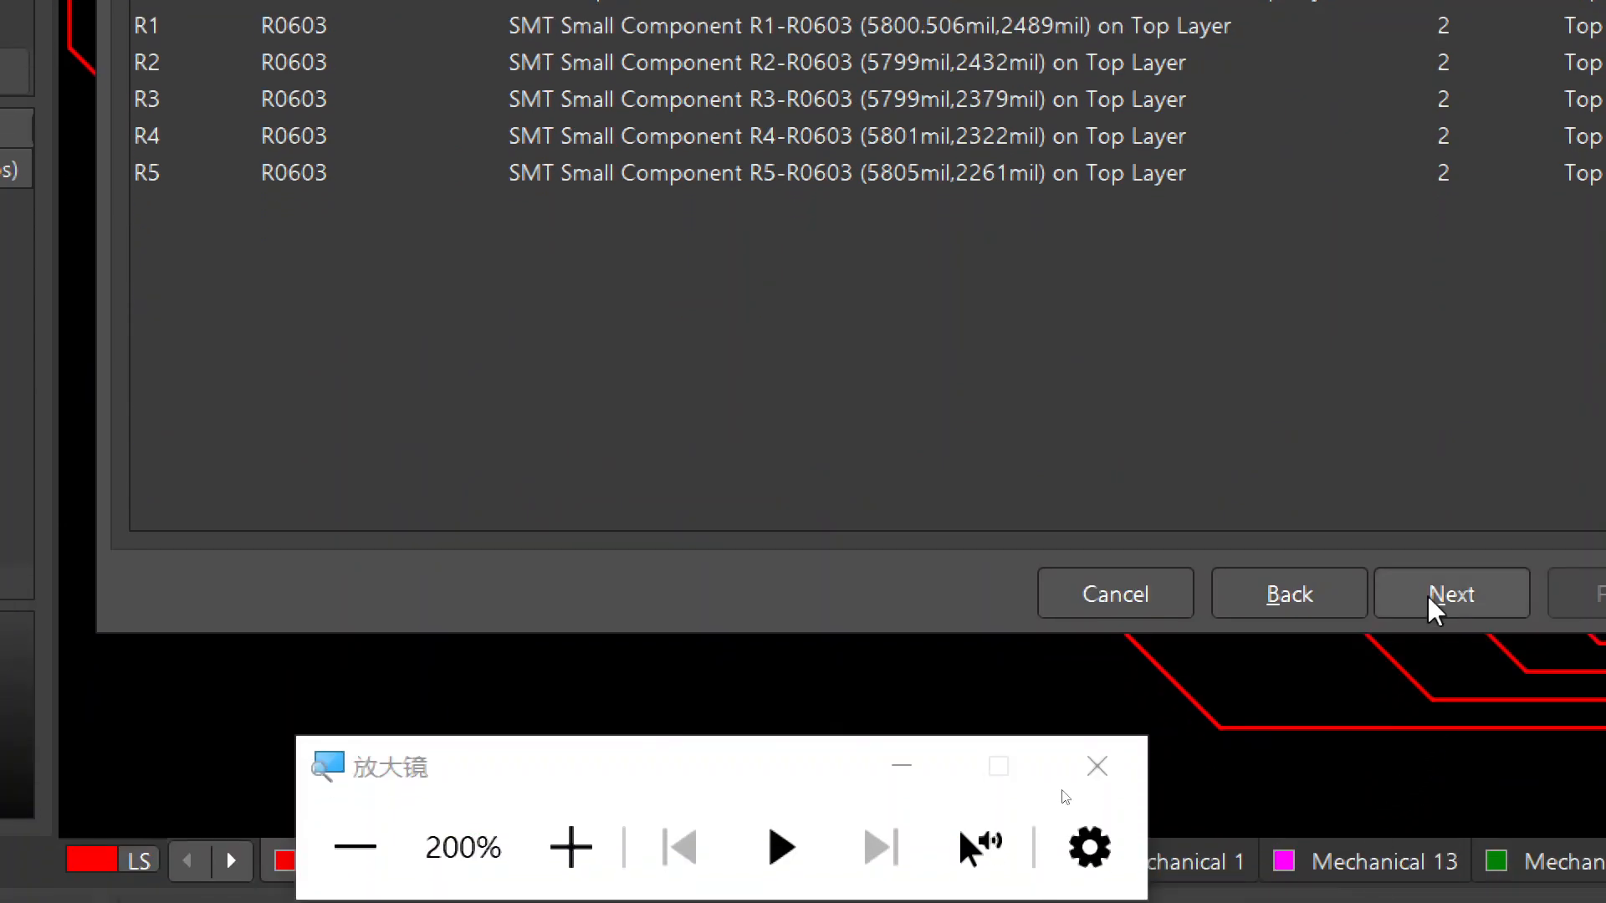
left_click(1430, 596)
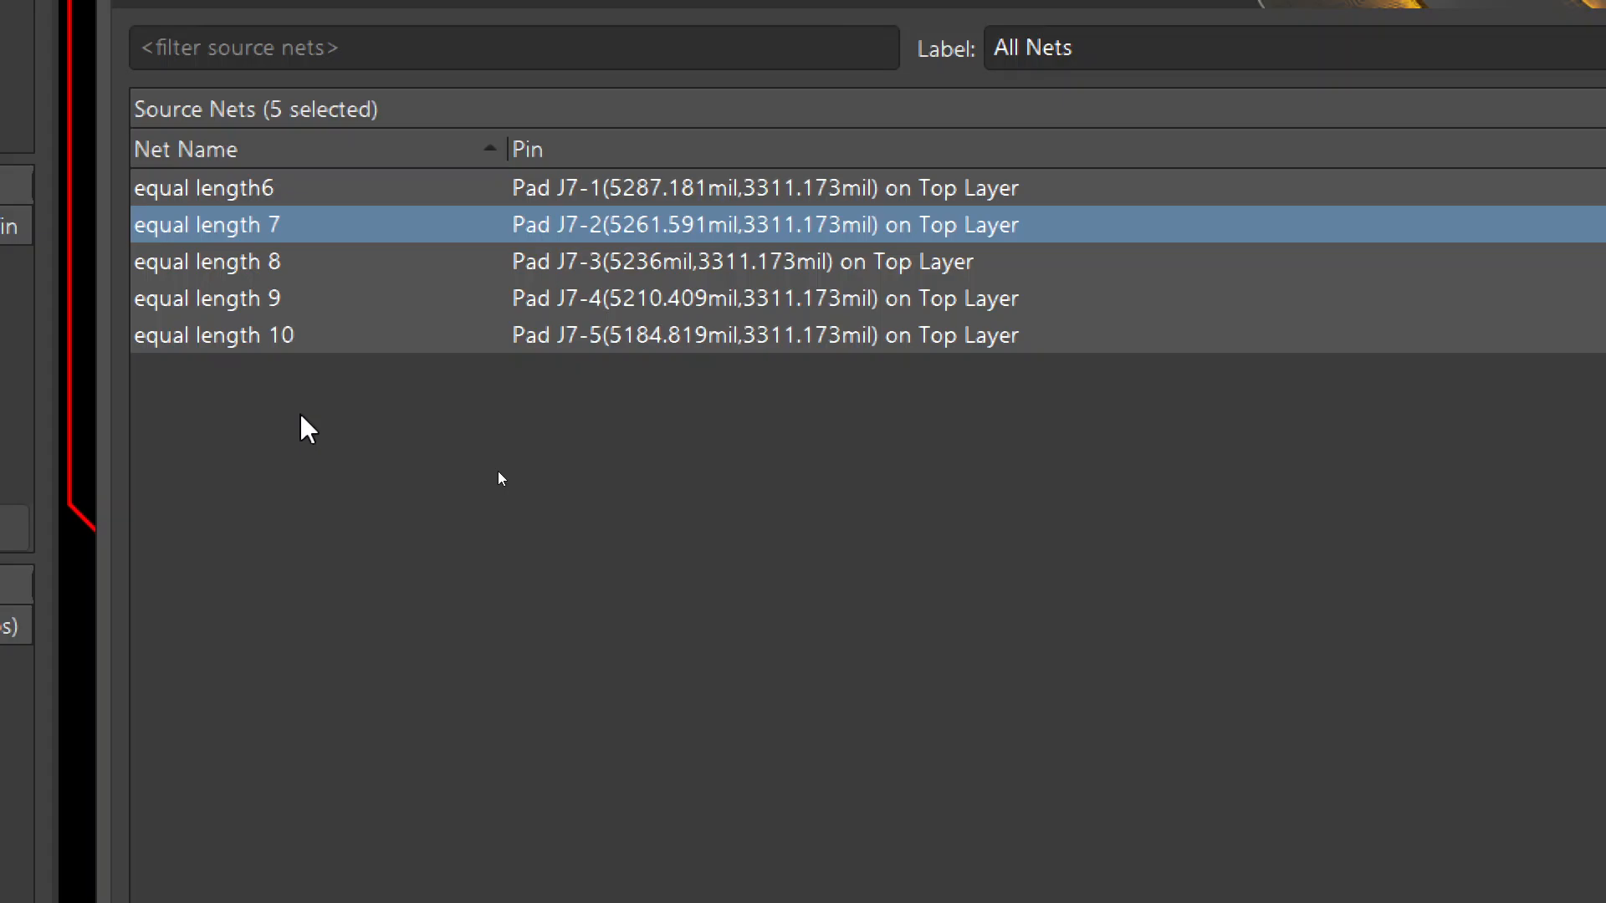
key("ctrl+a")
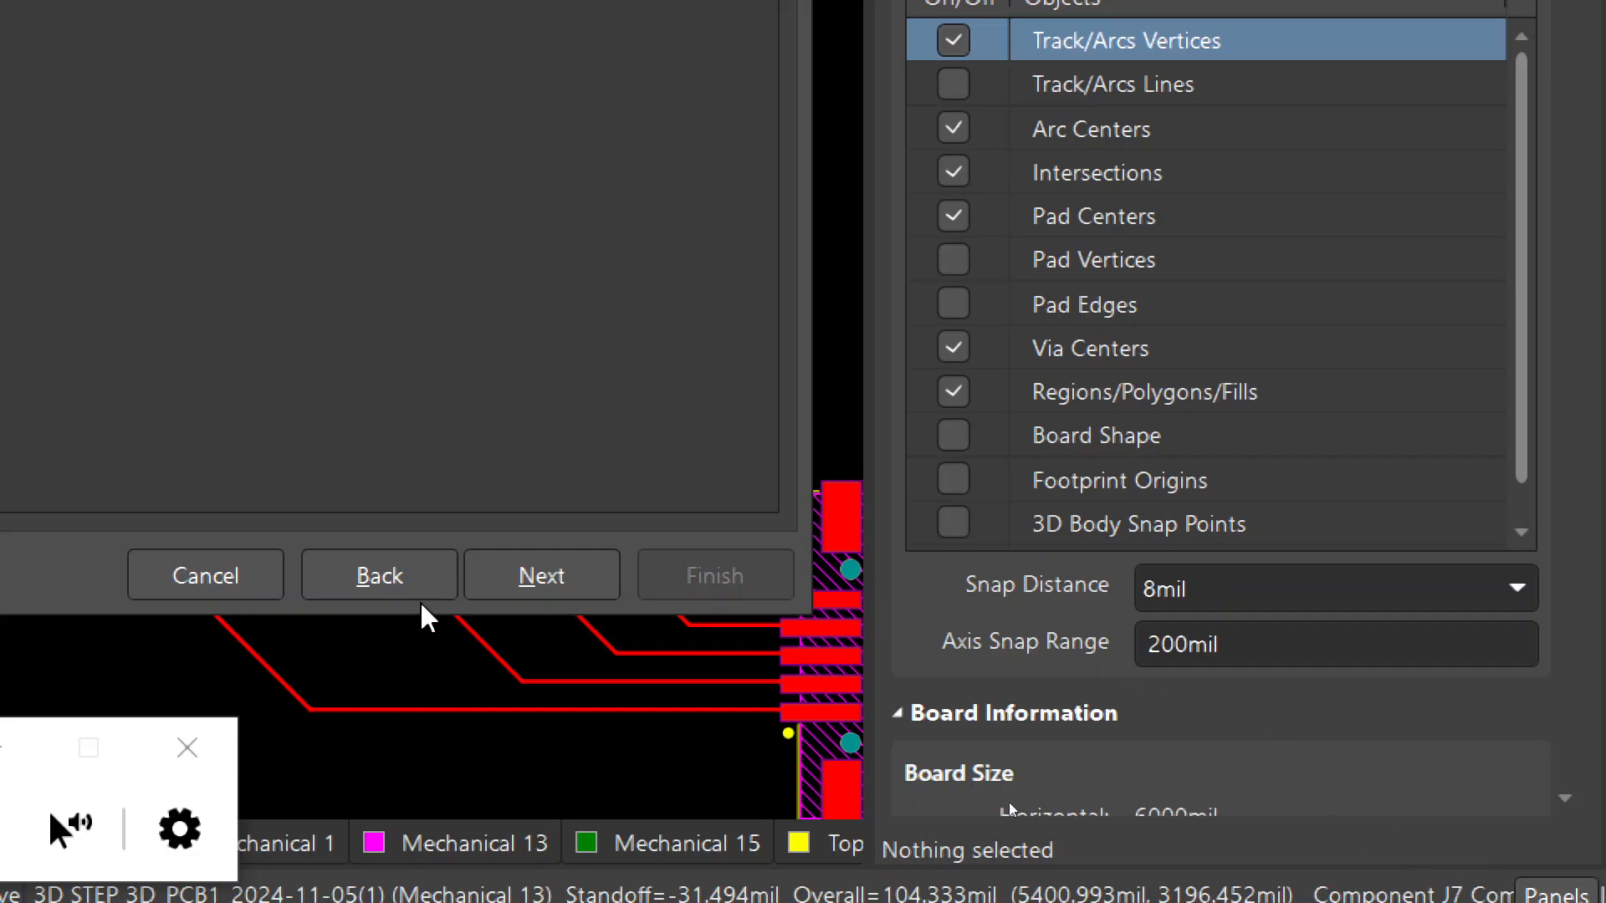
left_click(527, 573)
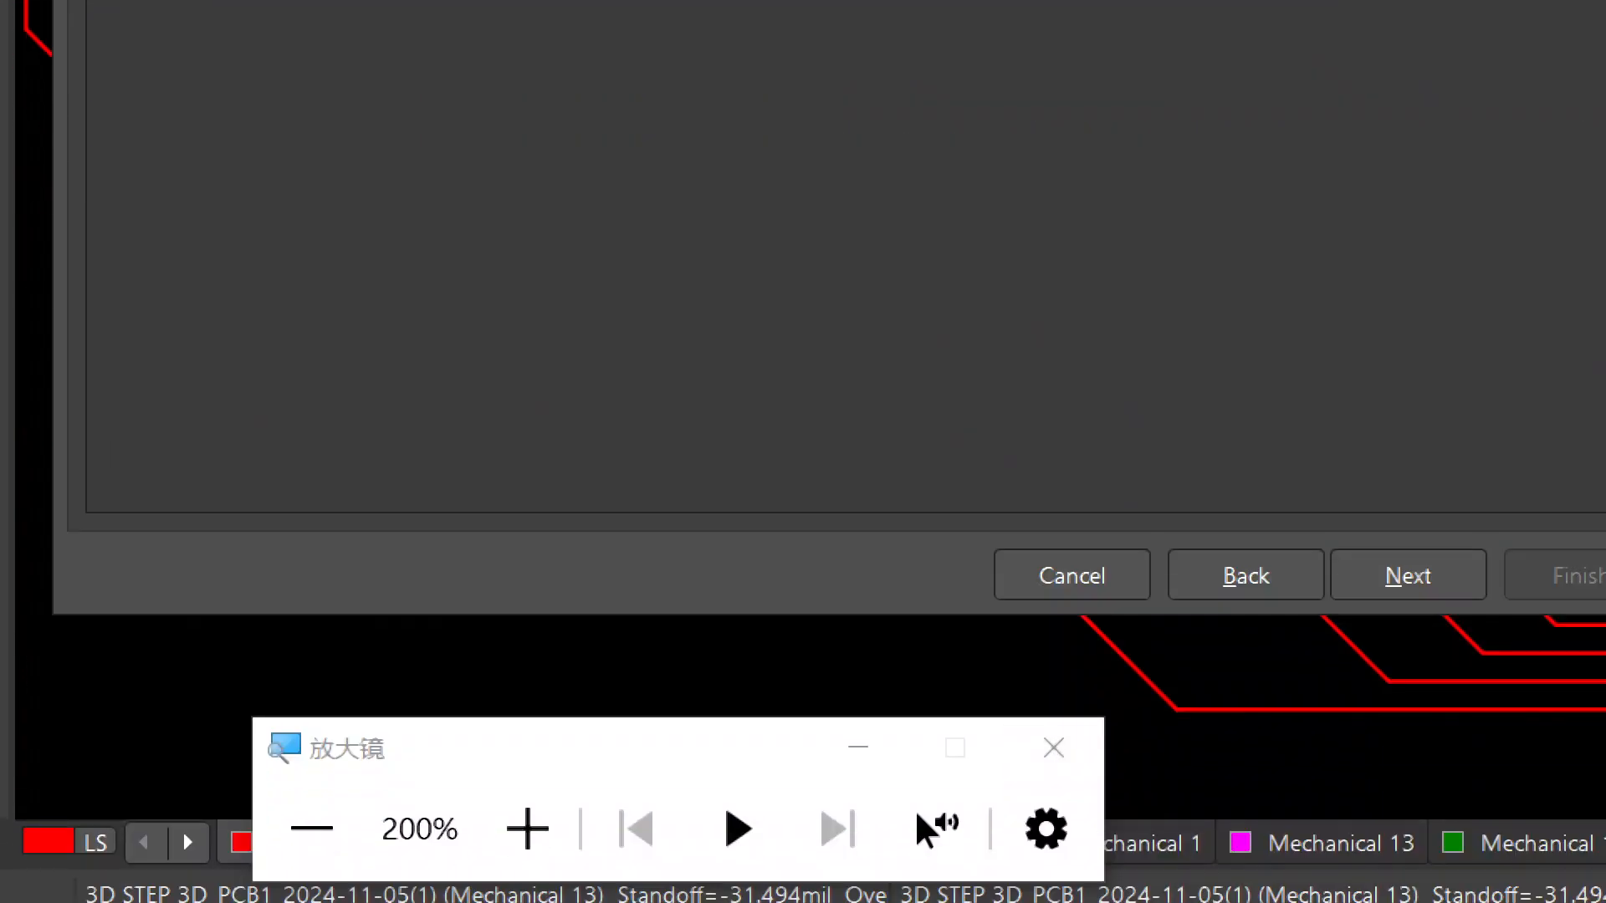
left_click(1421, 578)
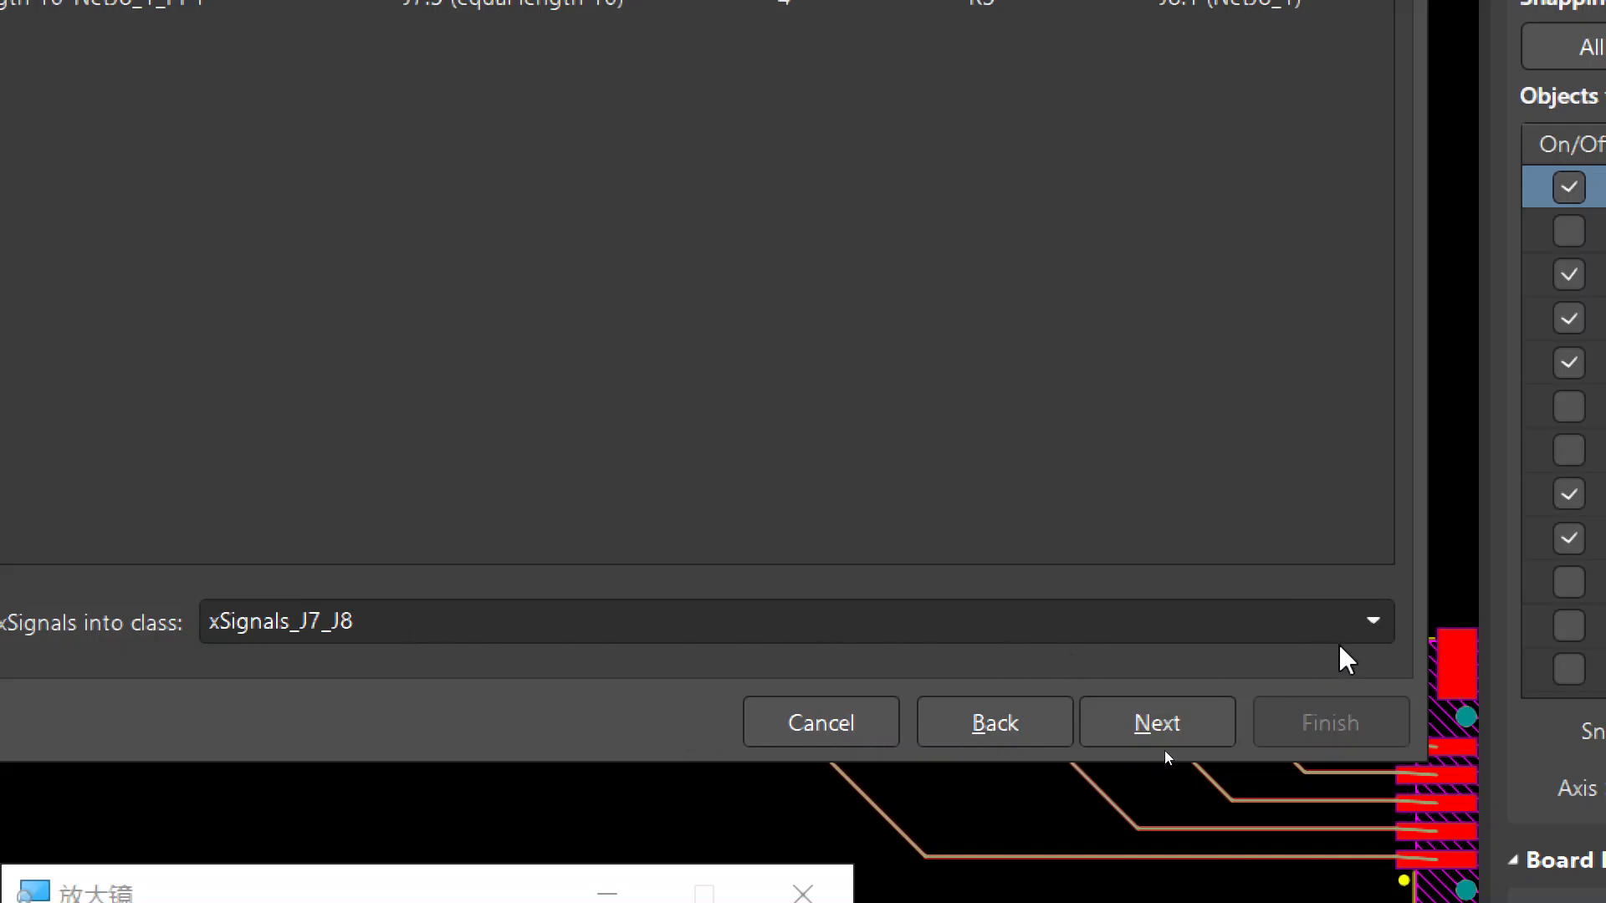
Assign the new xSignals to the All xSignals class and continue the wizard
left_click(1371, 636)
left_click(455, 665)
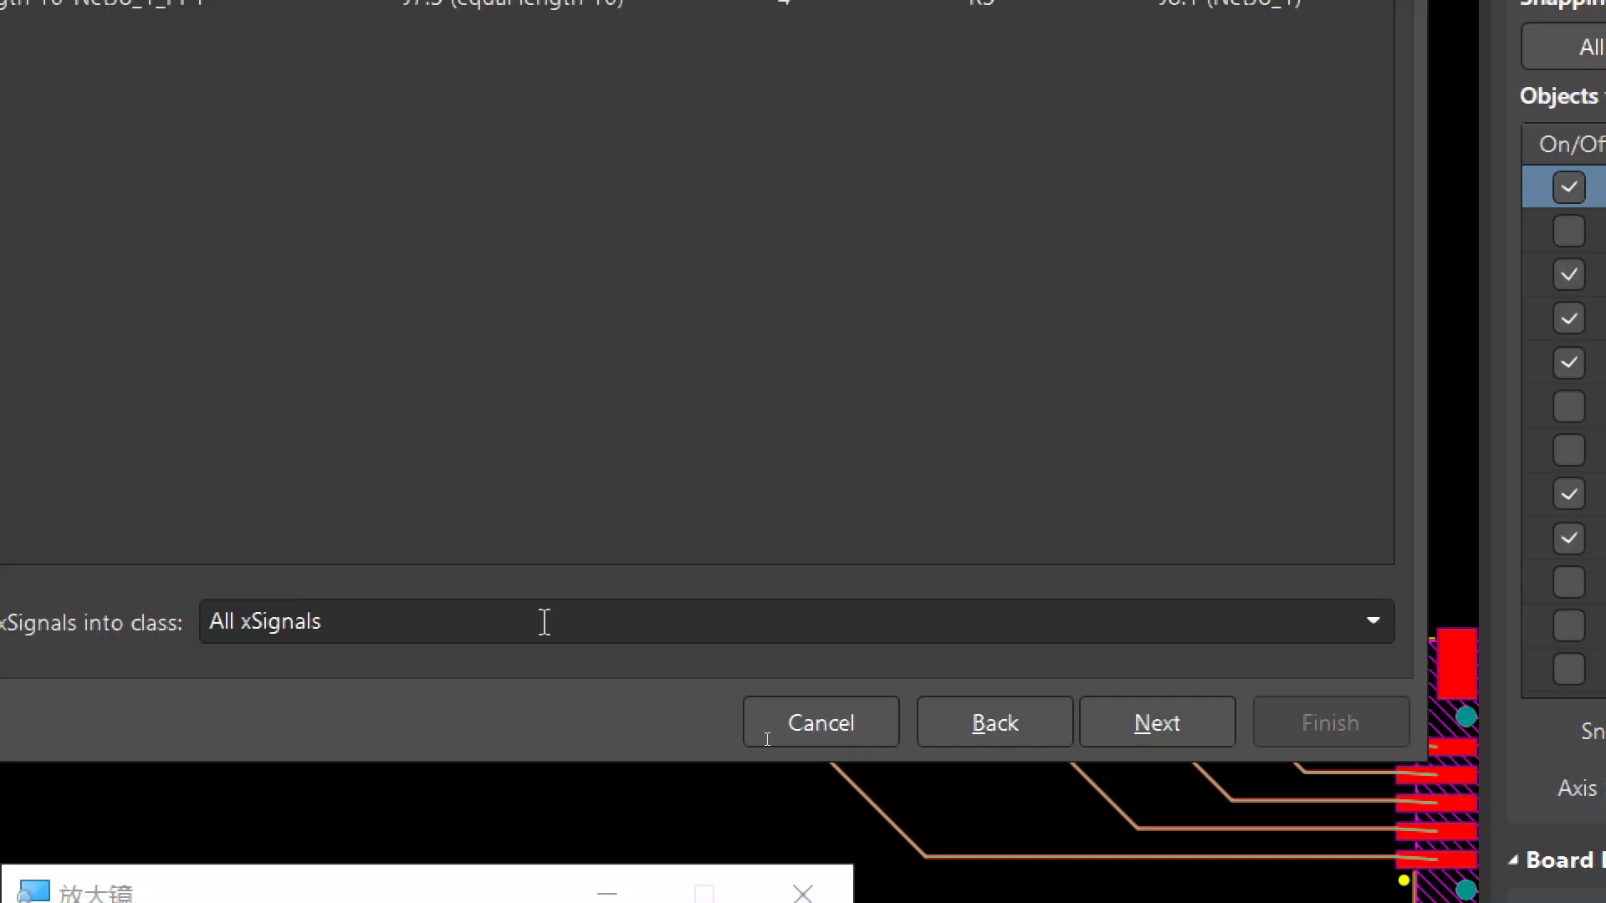
left_click(1121, 722)
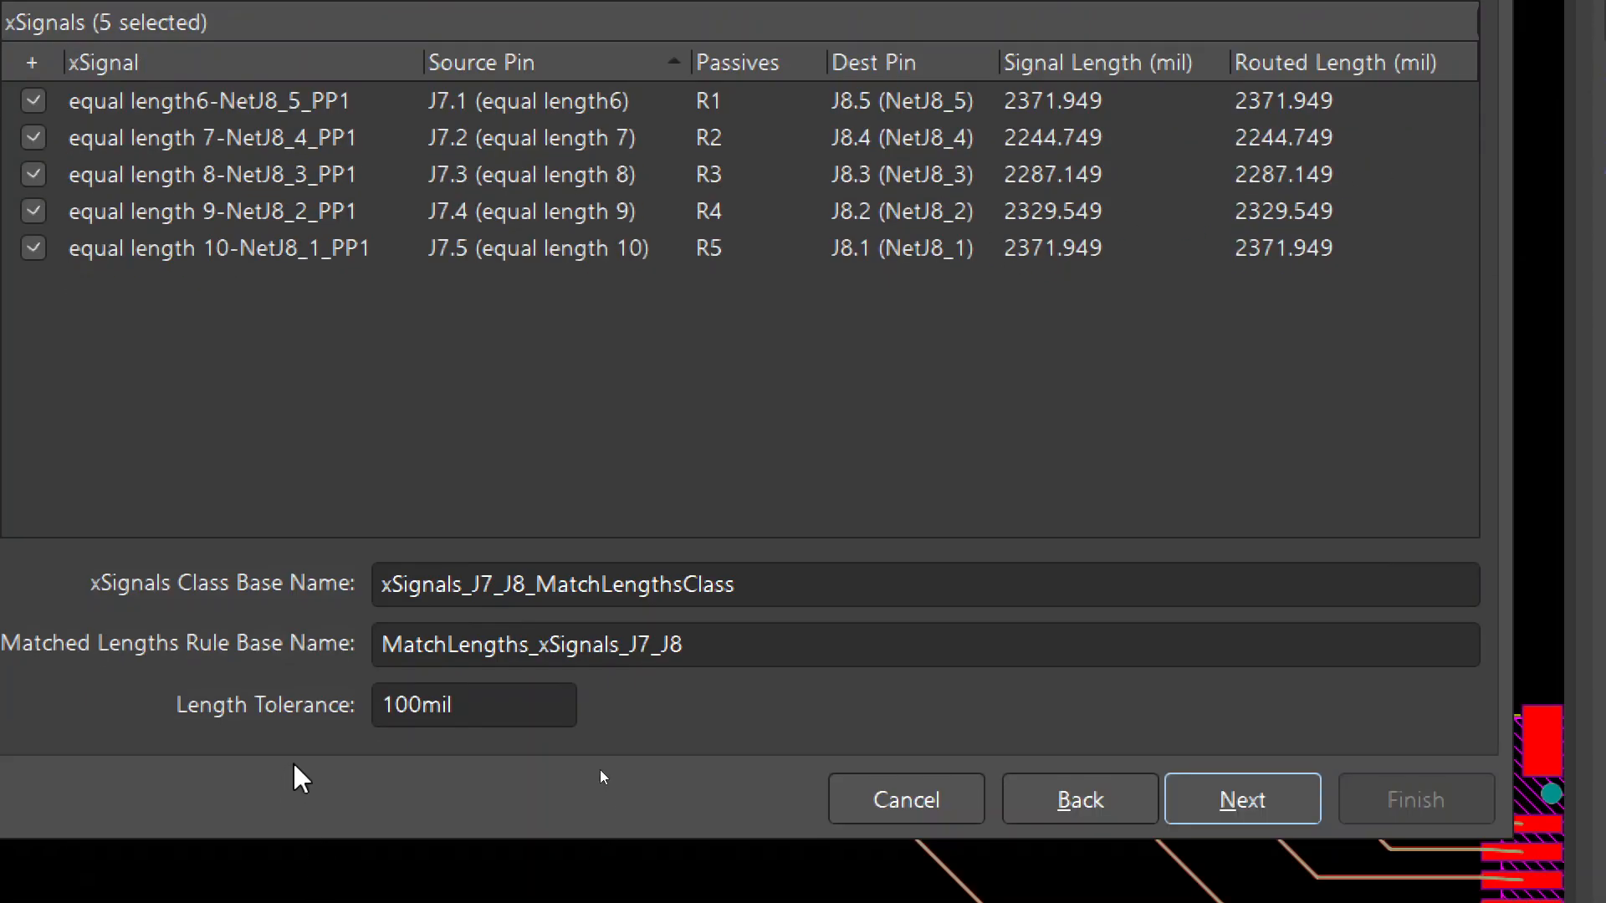
Set the length tolerance of the MatchLengths_xSignals_J7_J8 rule to 4 mil and continue the wizard
left_click(400, 705)
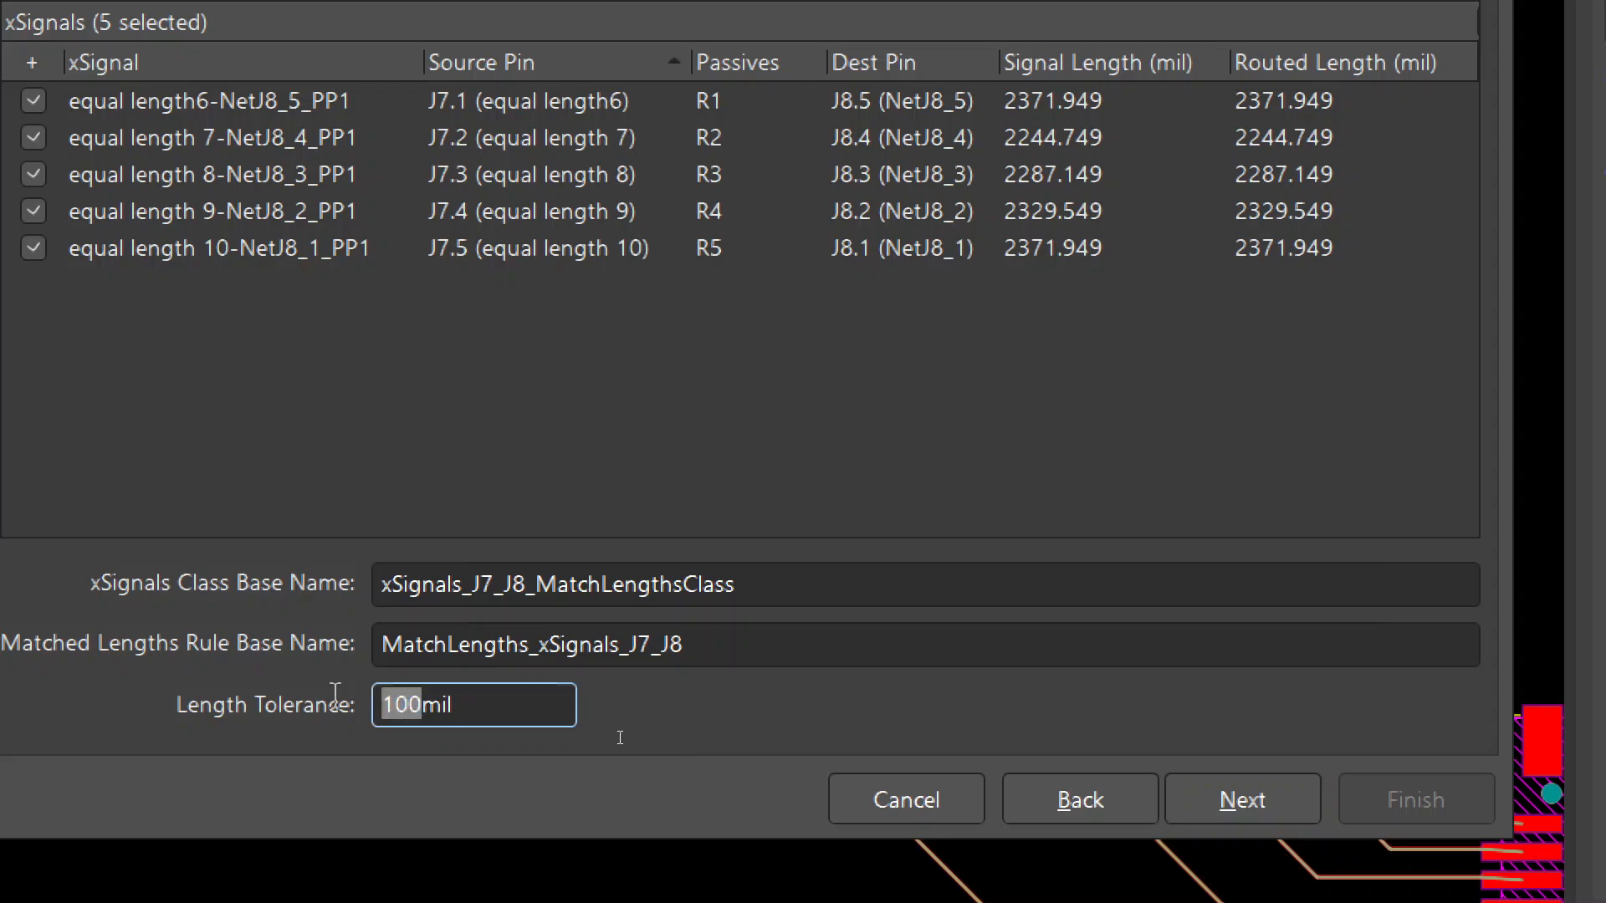
type("4")
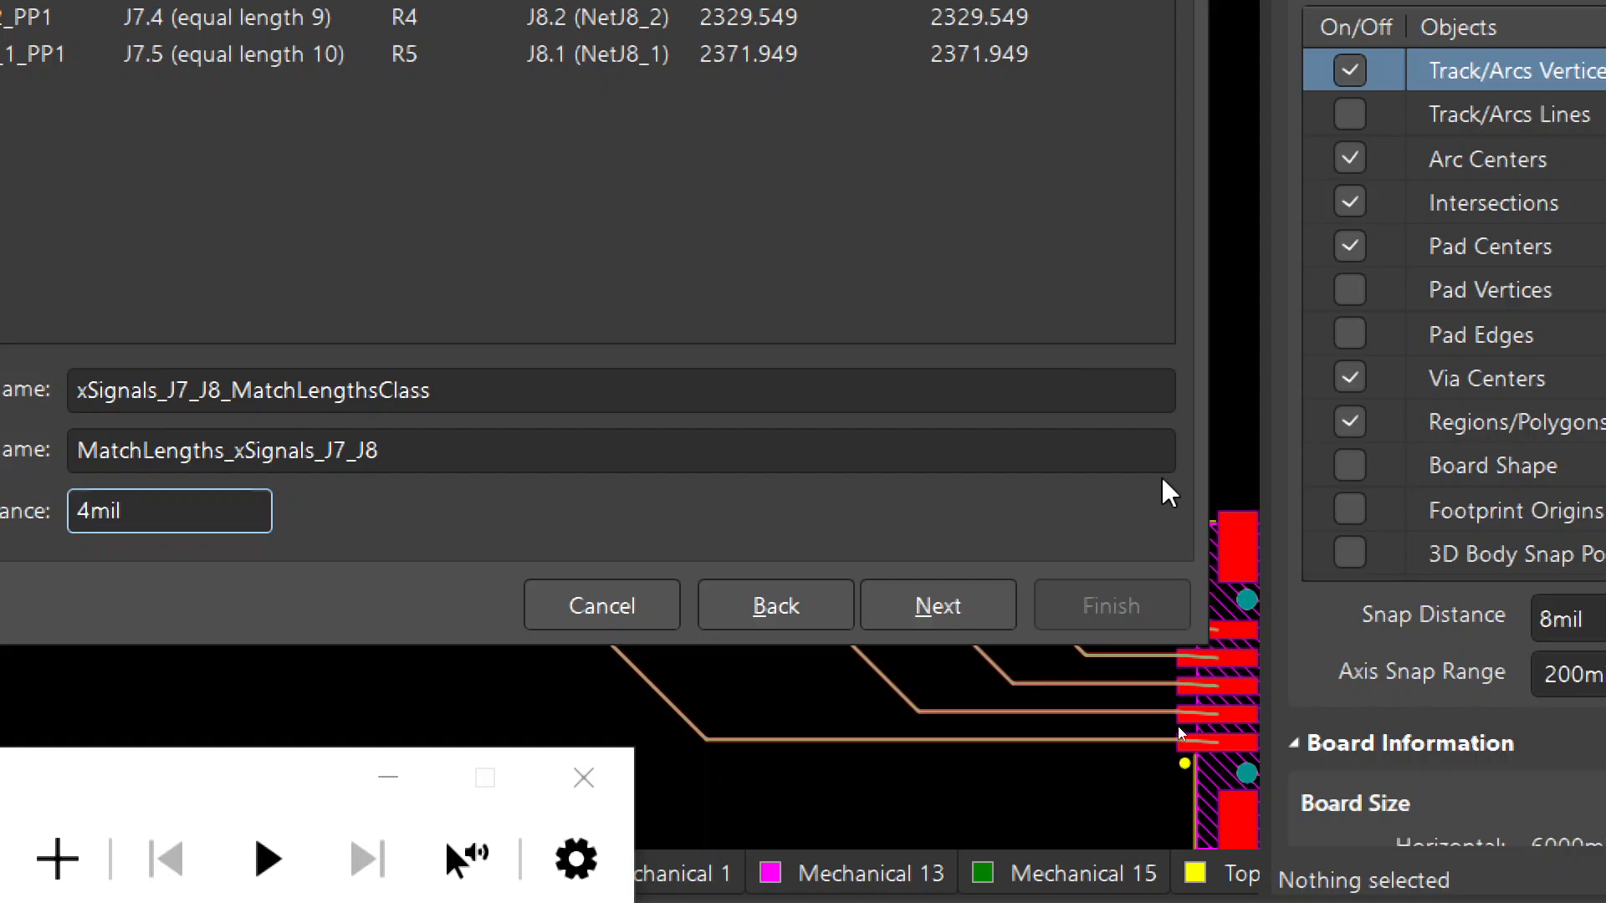
left_click(911, 602)
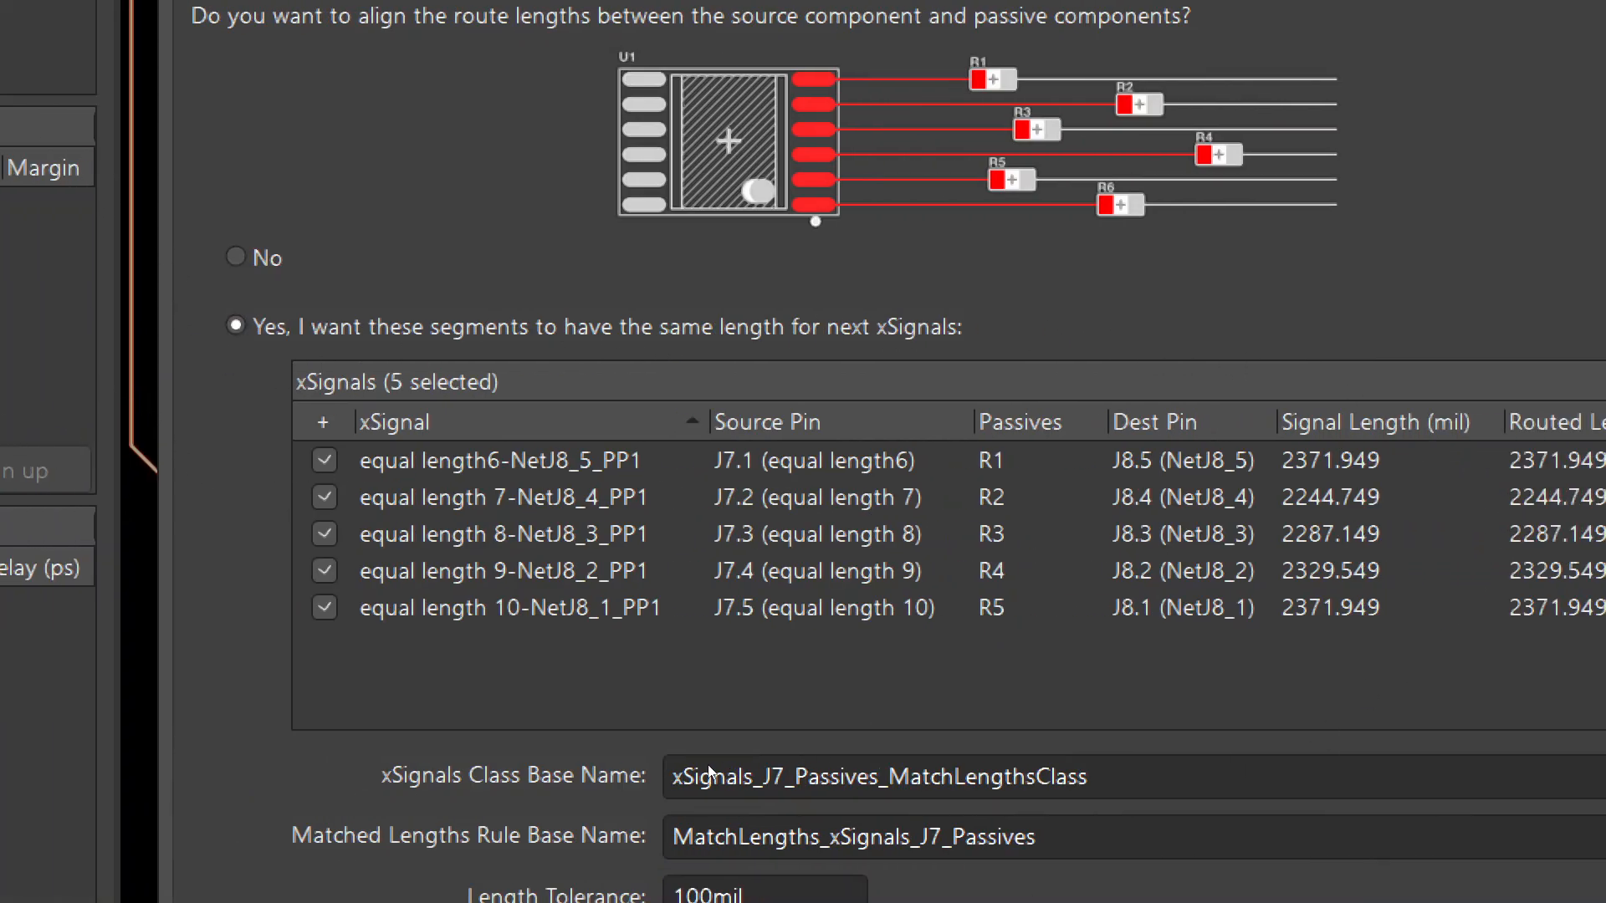
Set the length tolerance for the segments between J7 and the passive components to 4 mil and continue the wizard
double_click(698, 893)
type("4")
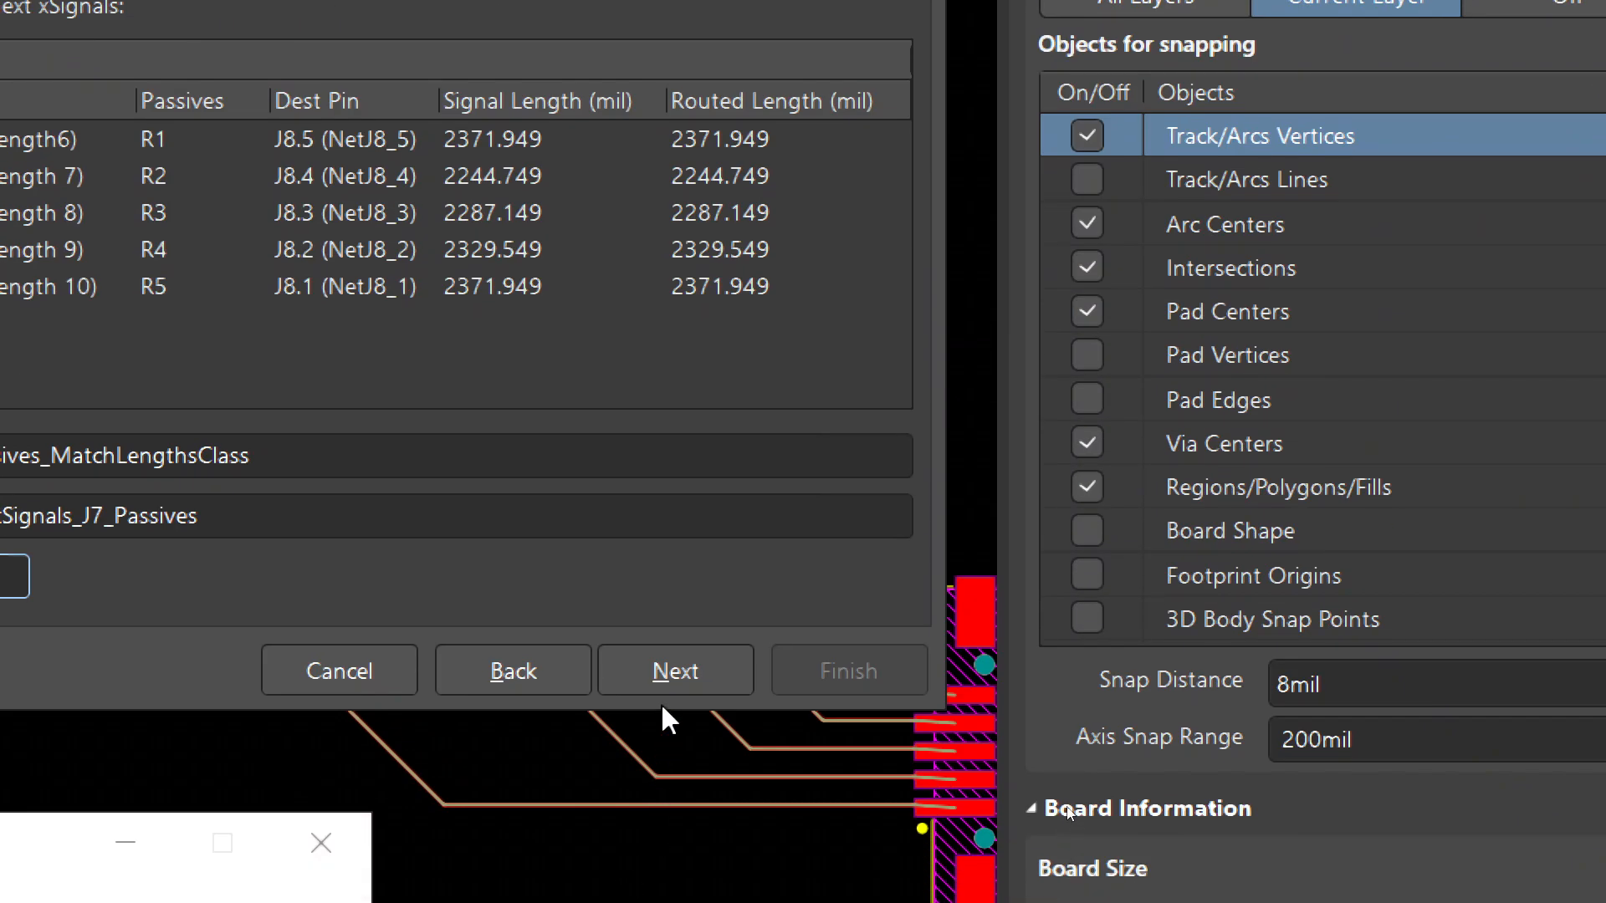
left_click(675, 672)
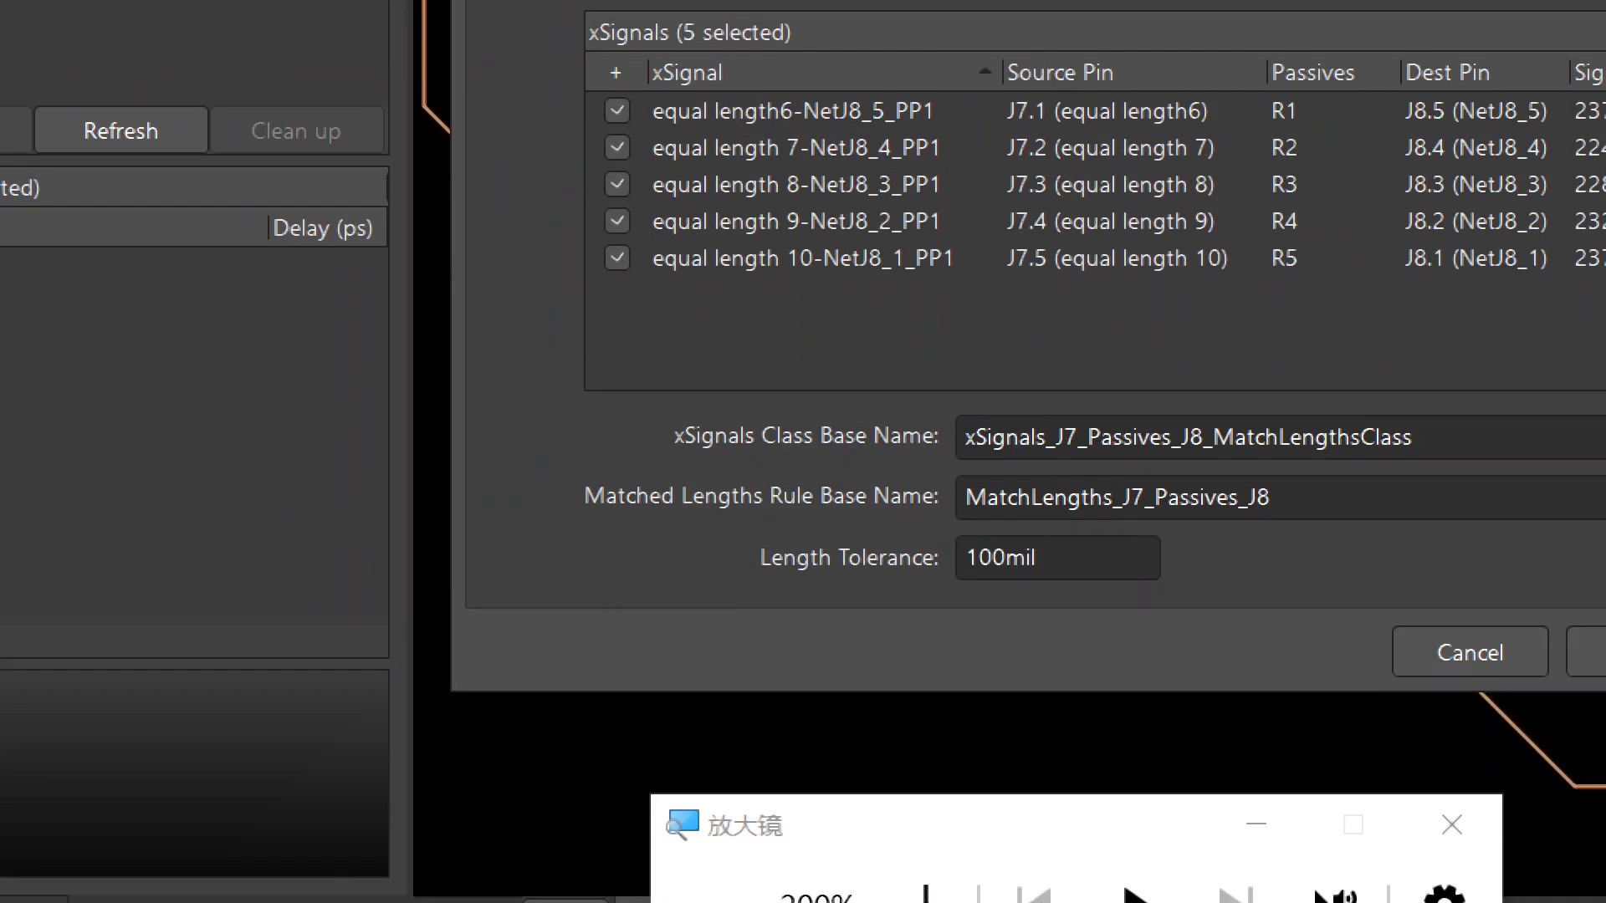
Set the length tolerance of the MatchLengths_J7_Passives_J8 rule to 4 mil and finish the xSignals wizard
double_click(1003, 555)
type("4")
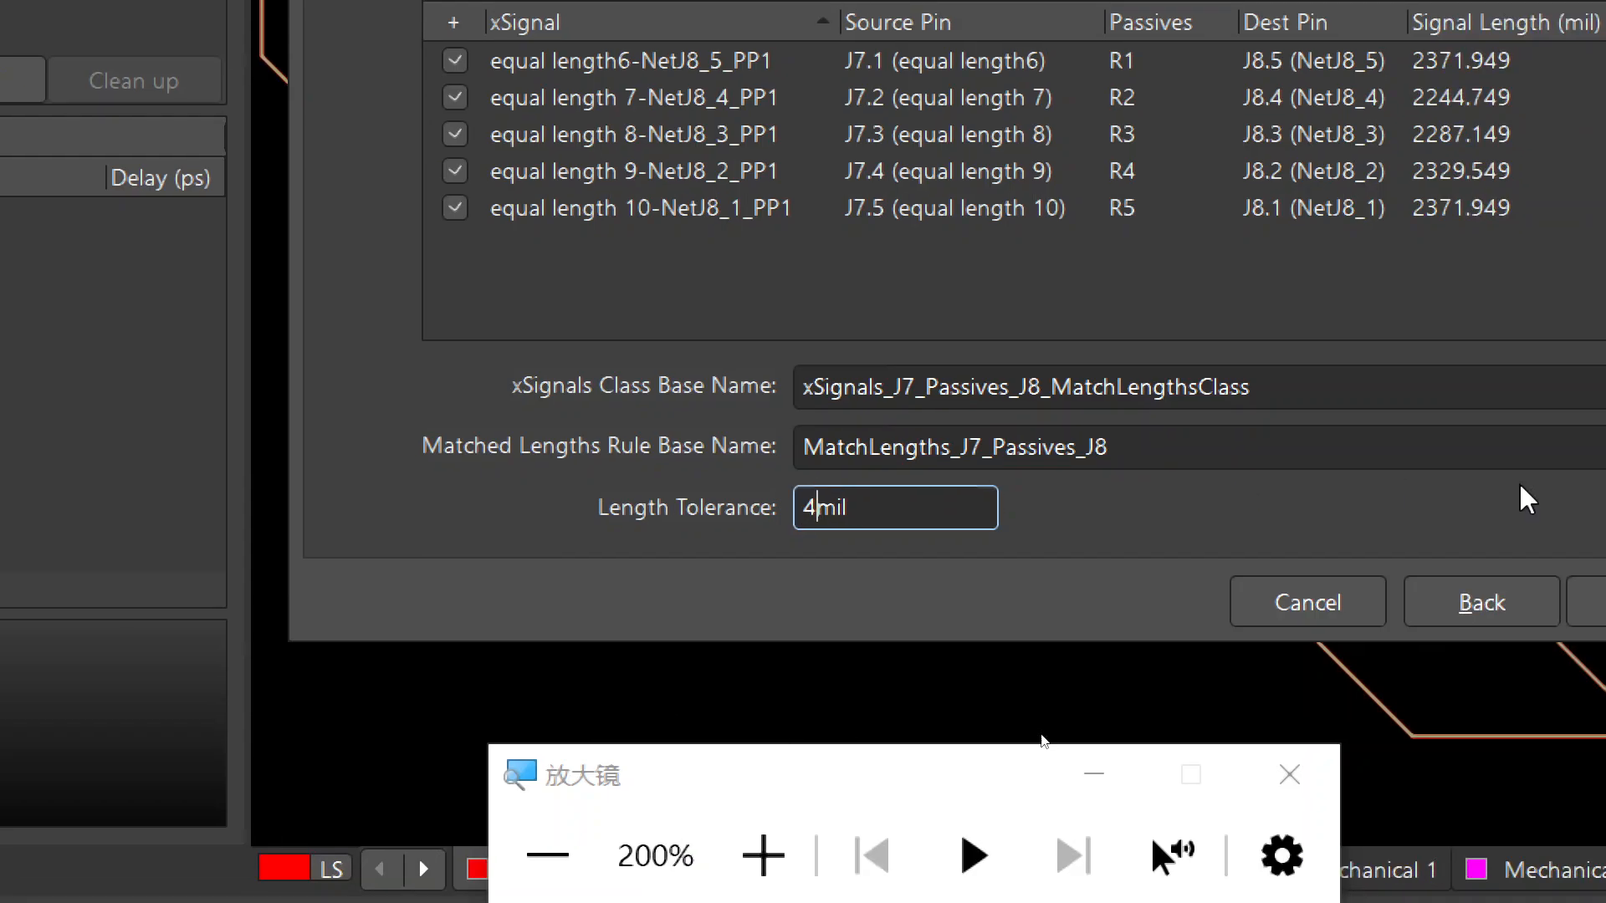
left_click(1122, 593)
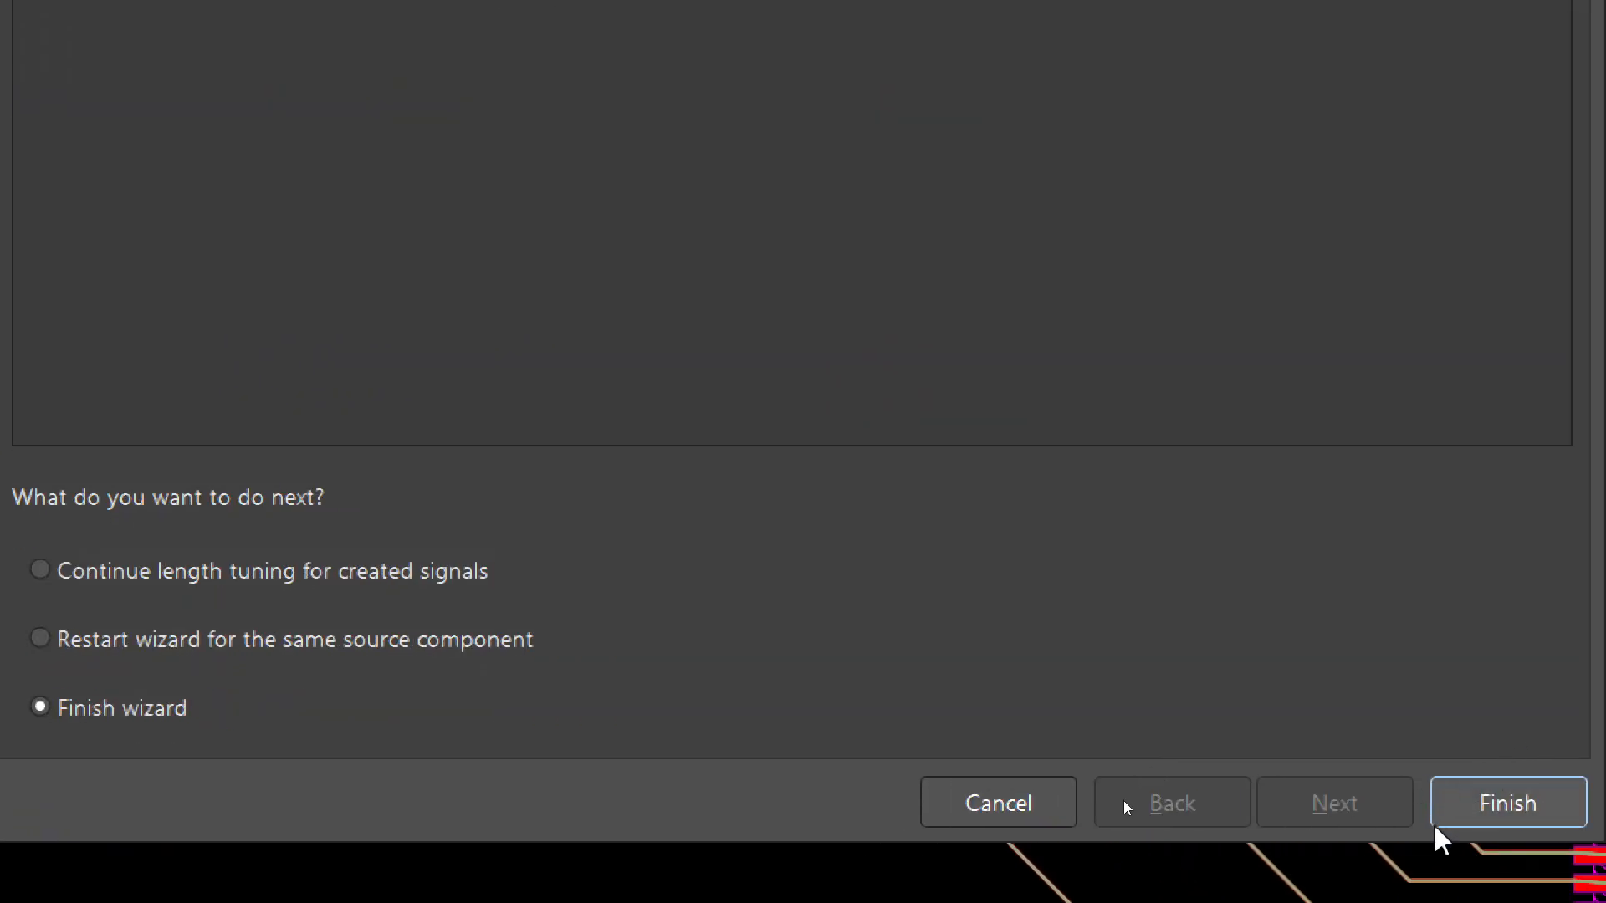
left_click(1508, 811)
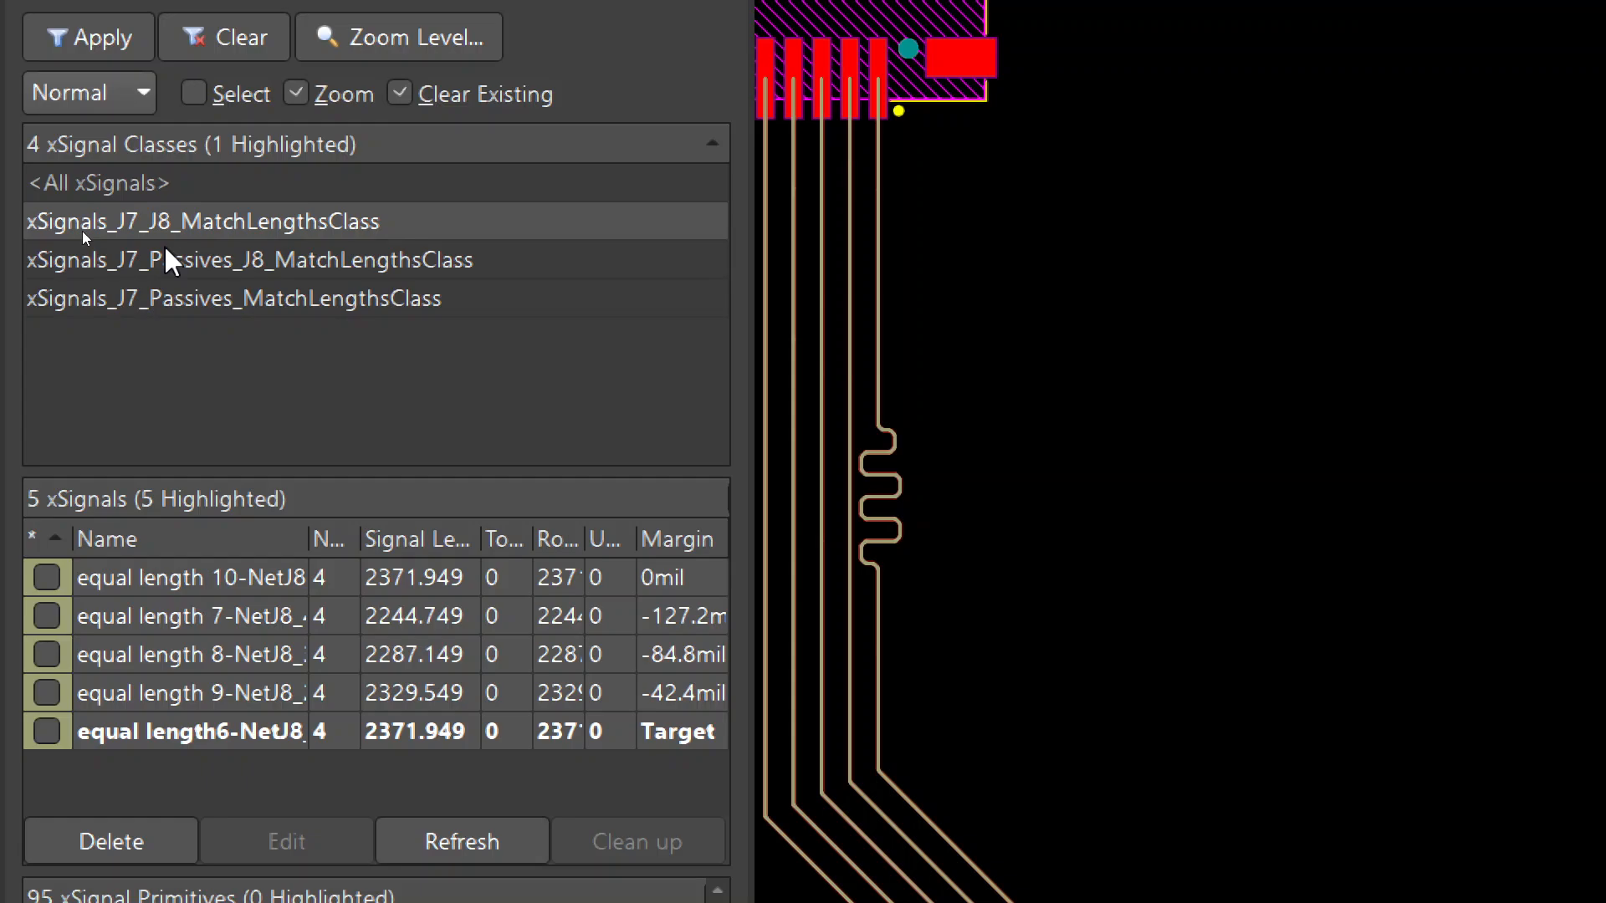
Examine the routes and length margins of the three MatchLengths xSignal classes between J7, resistors R1 to R5, and J8
left_click(169, 260)
scroll(1195, 393, "down", 4, "ctrl")
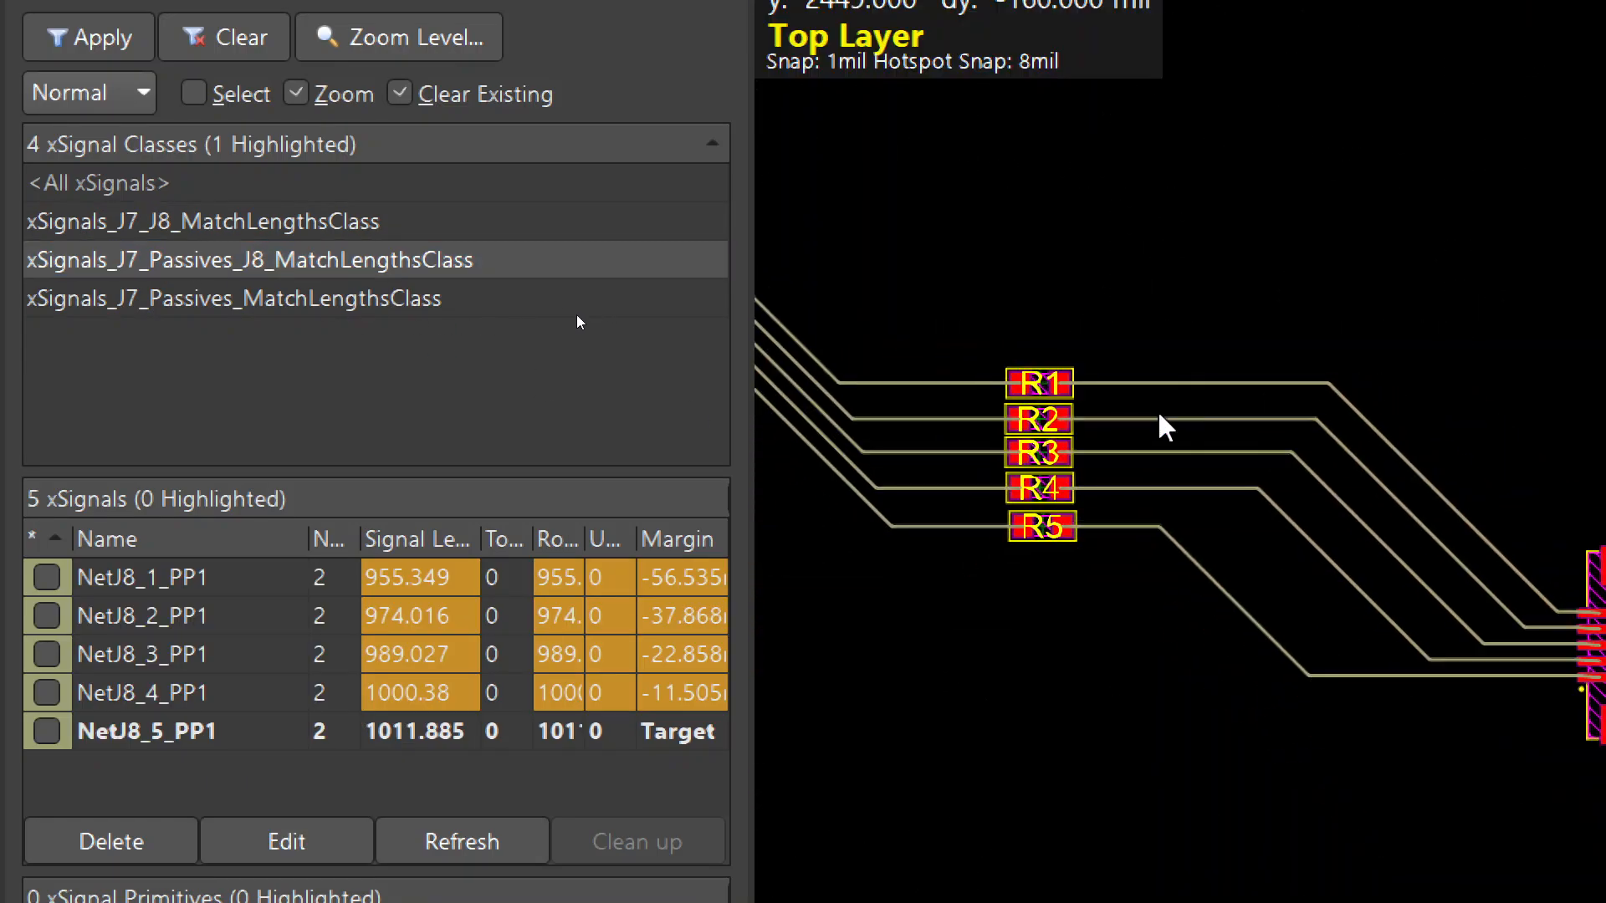
right_click_drag(913, 423, 1384, 517)
right_click_drag(1209, 364, 1098, 339)
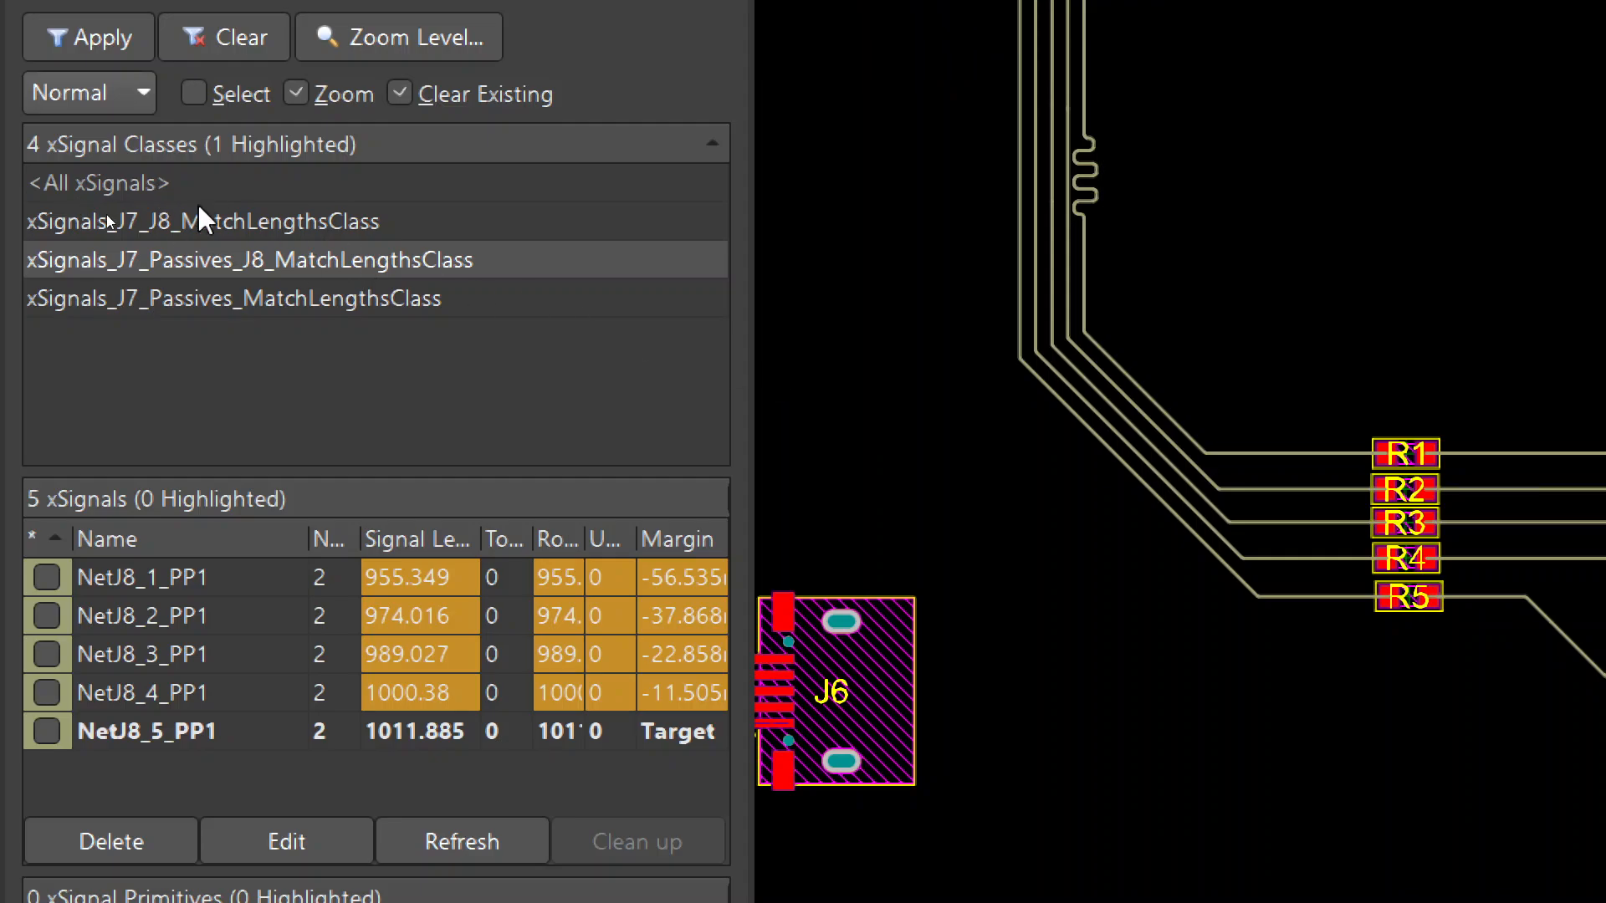
left_click(283, 222)
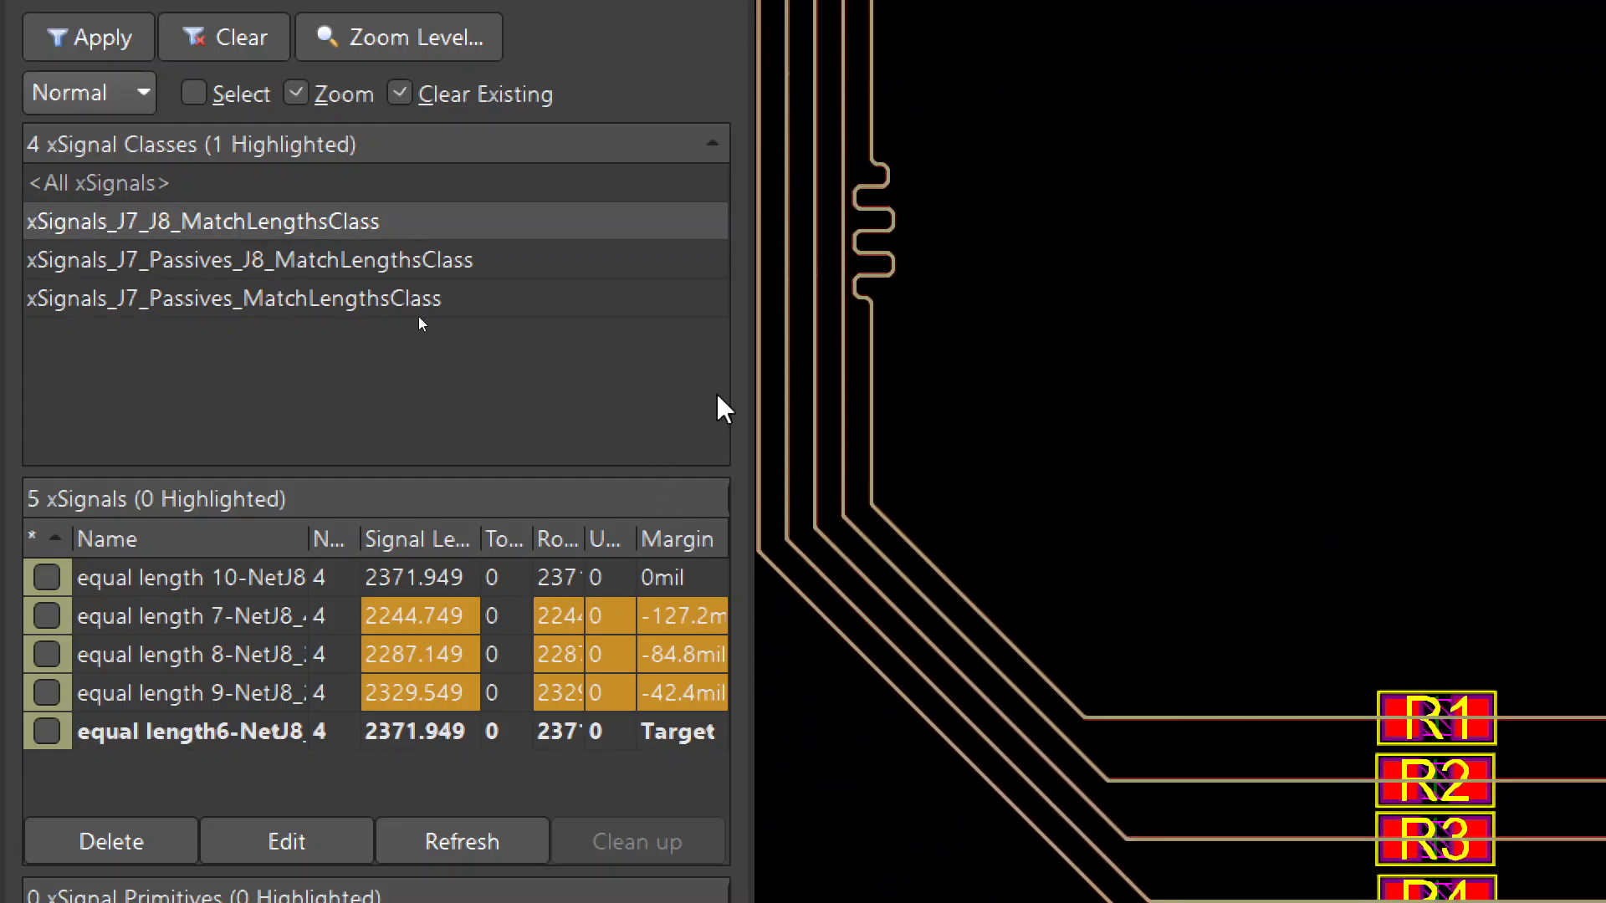
left_click(376, 261)
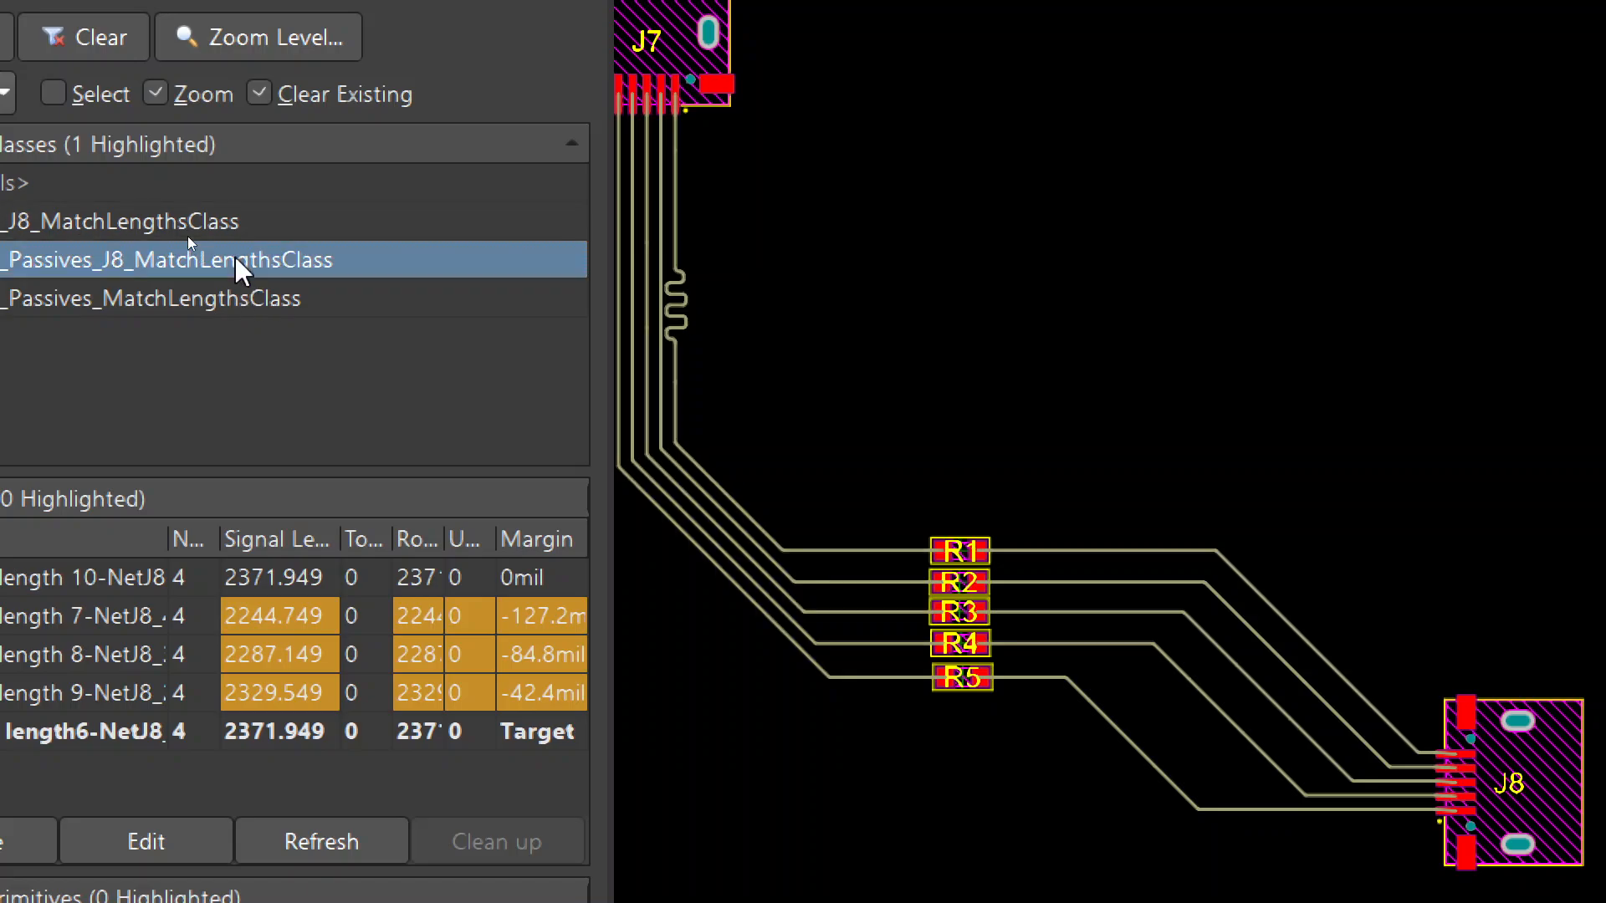
left_click(177, 222)
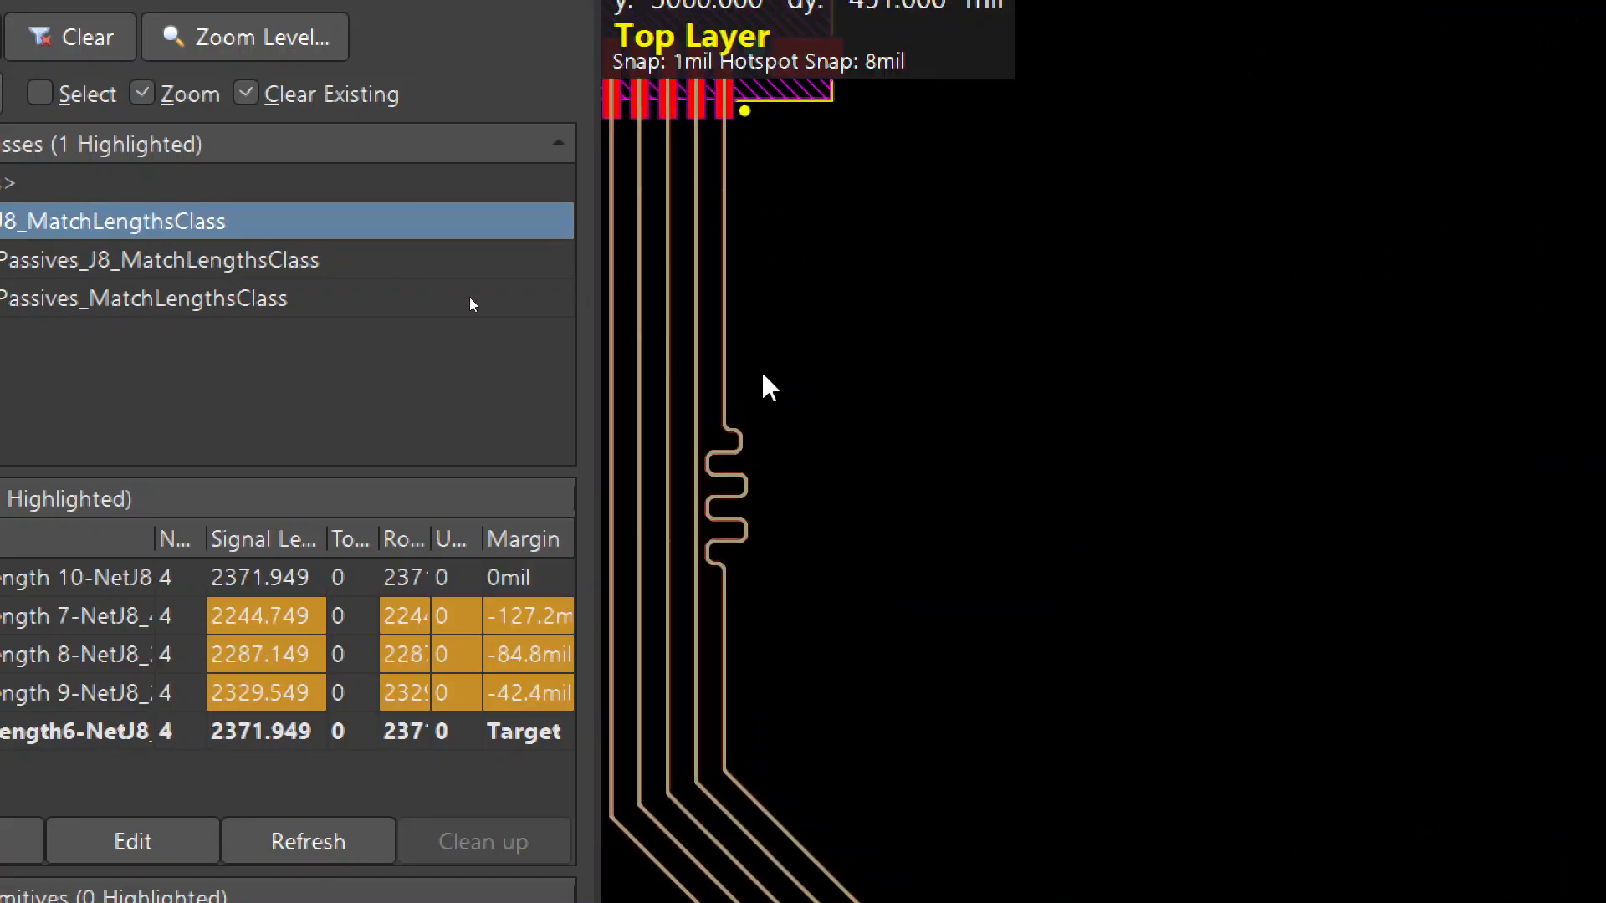
left_click(293, 266)
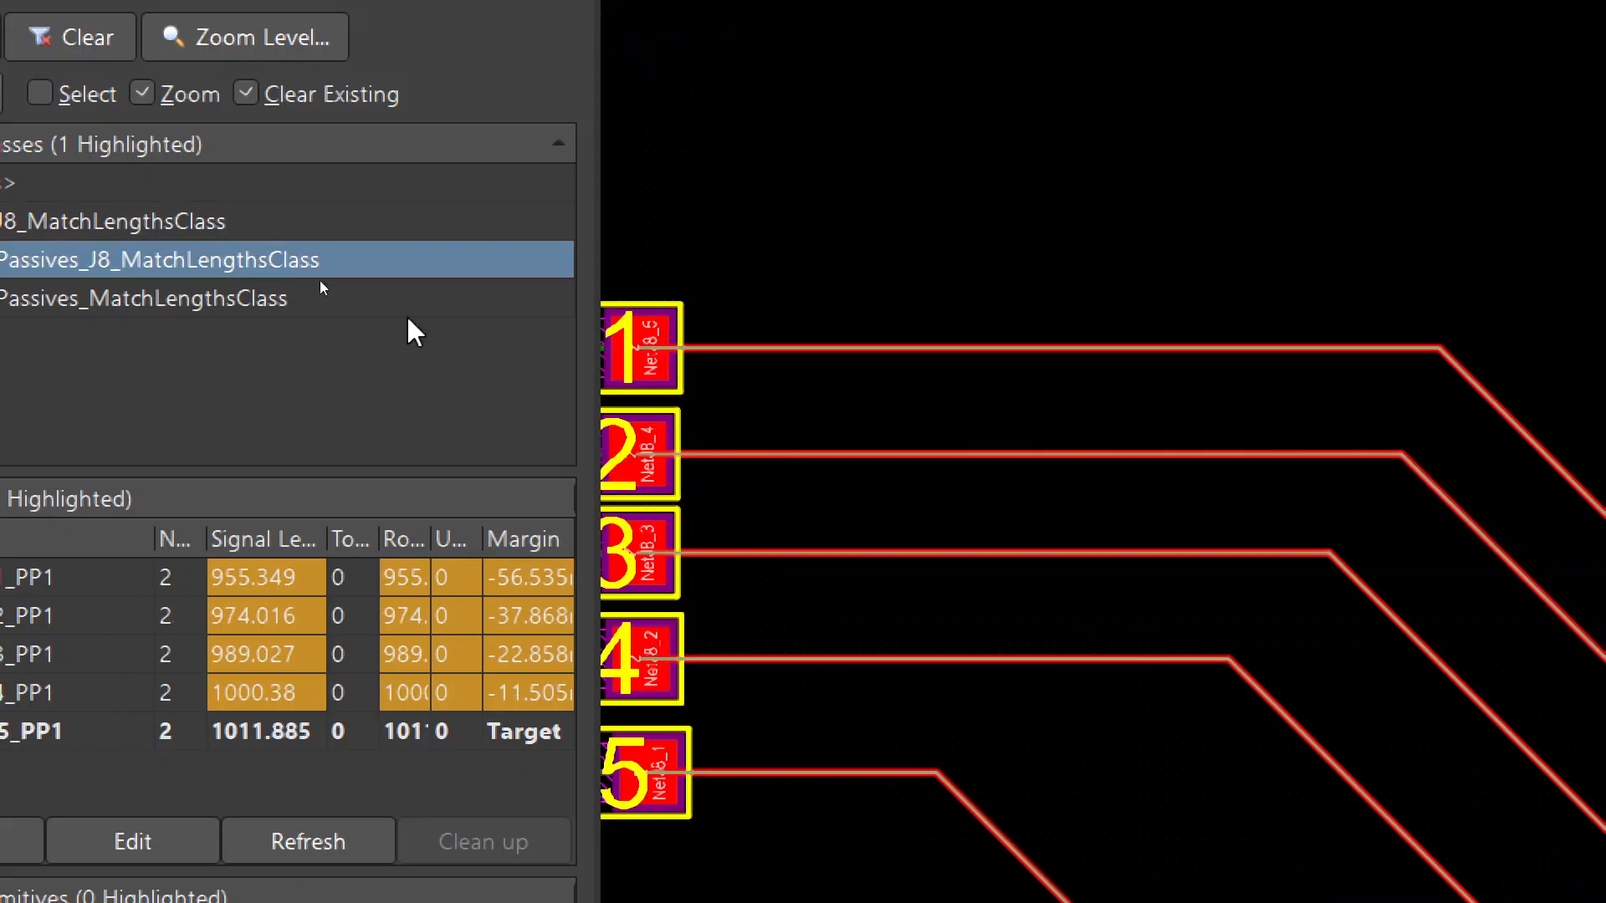
scroll(1192, 669, "down", 3, "ctrl")
right_click_drag(1361, 882, 921, 589)
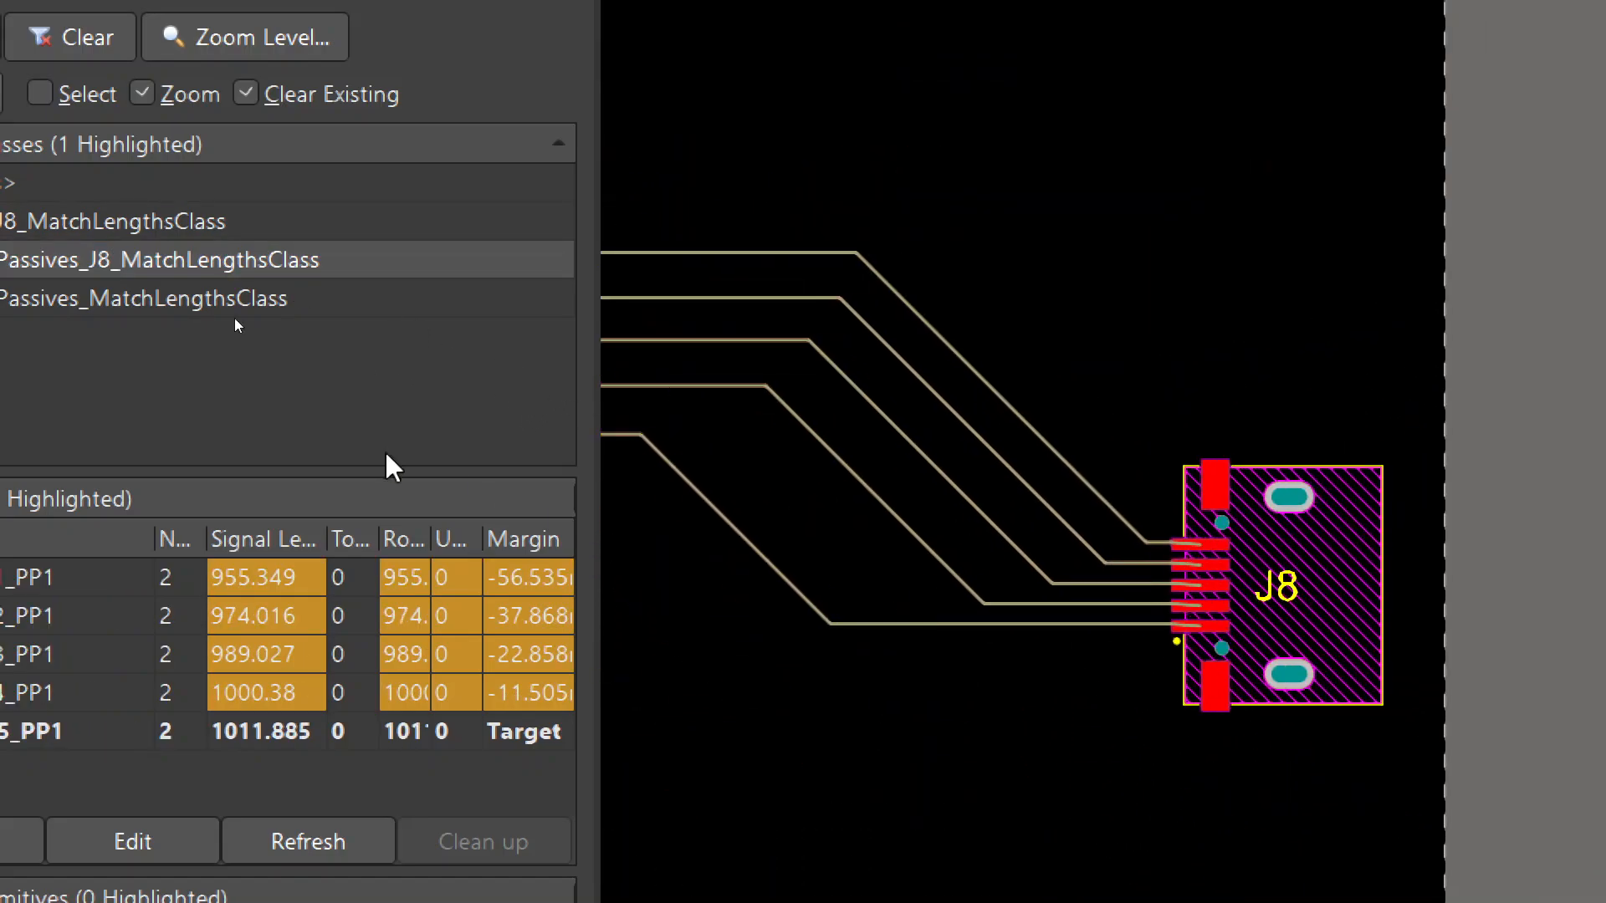
left_click(117, 298)
right_click_drag(1221, 744, 1214, 588)
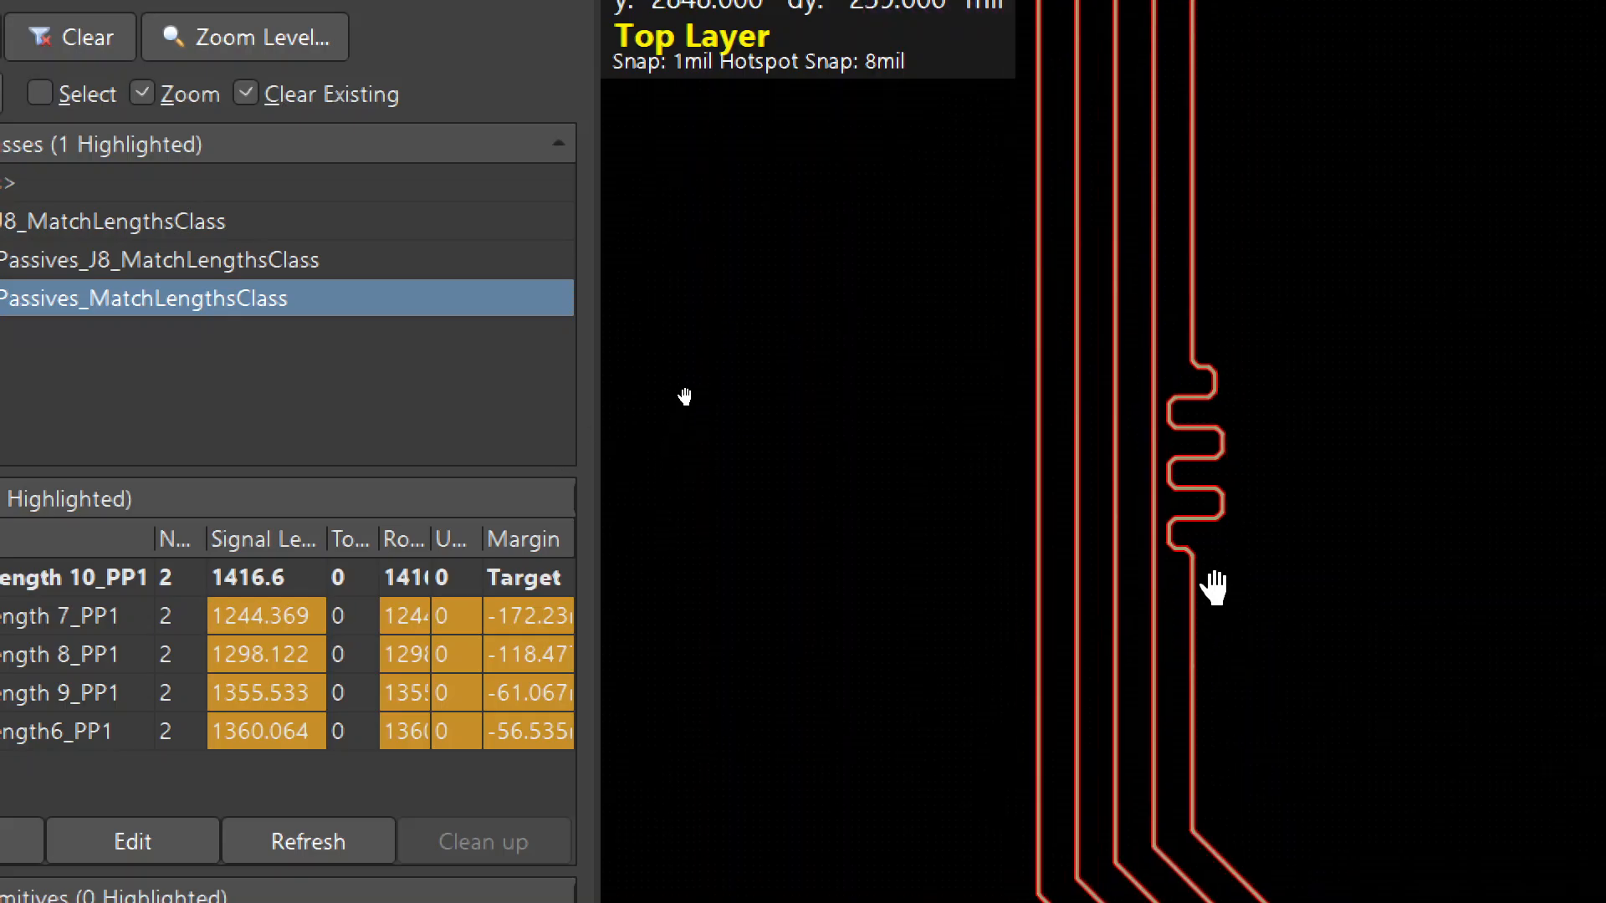
Delete the length-tuning meander from the equal length6 track below J7
scroll(1067, 444, "down", 3, "ctrl")
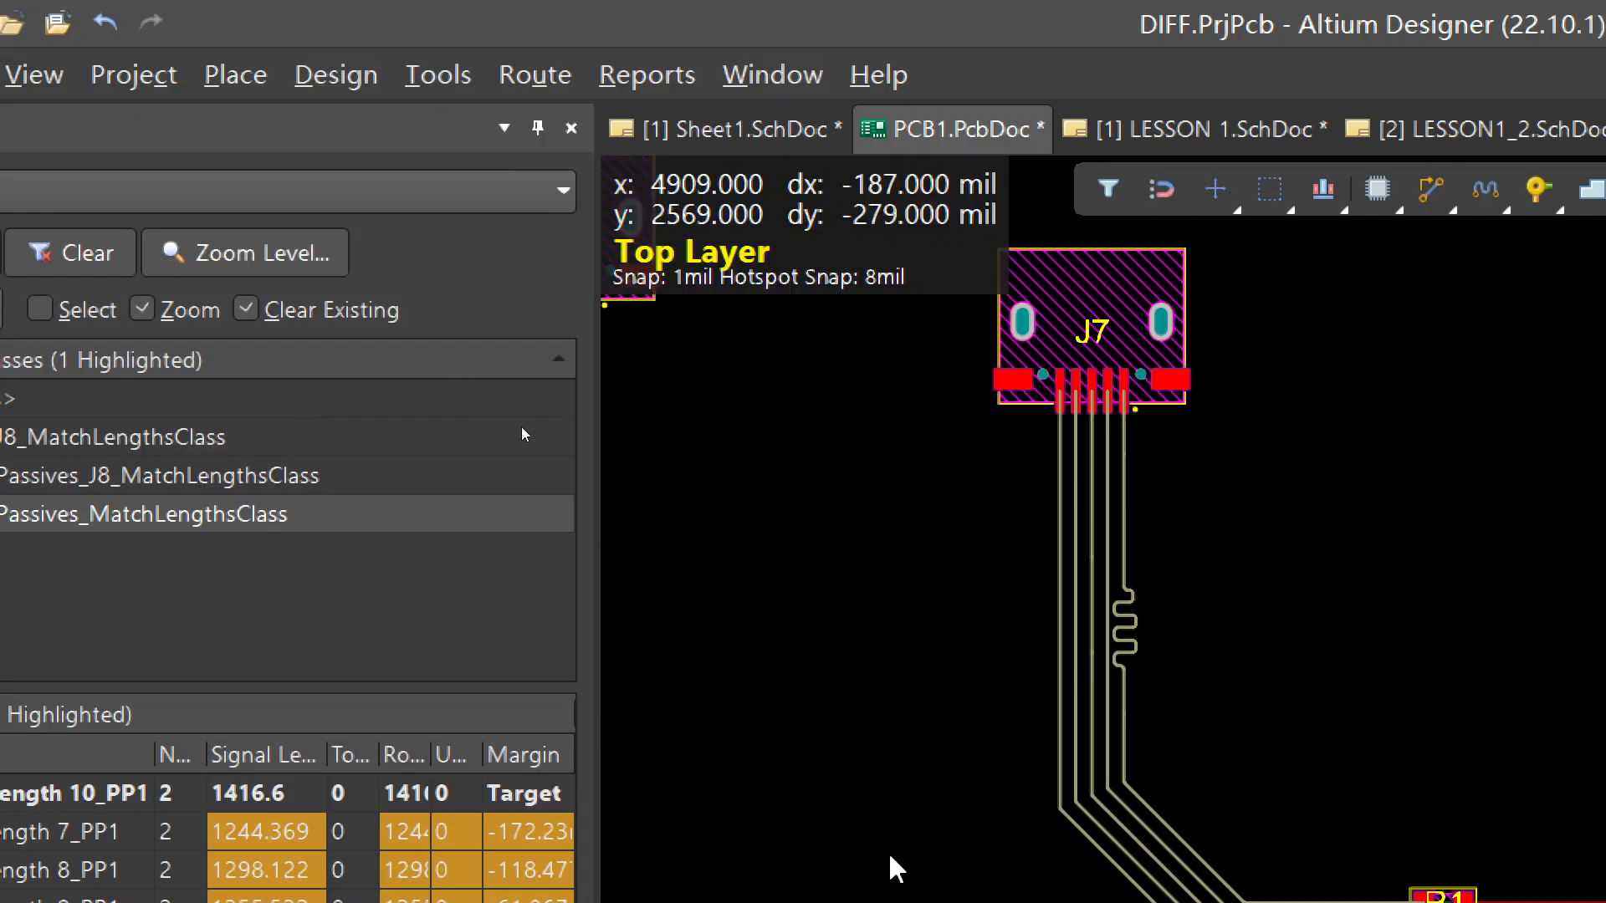
scroll(1153, 579, "up", 2, "ctrl")
left_click(1100, 639)
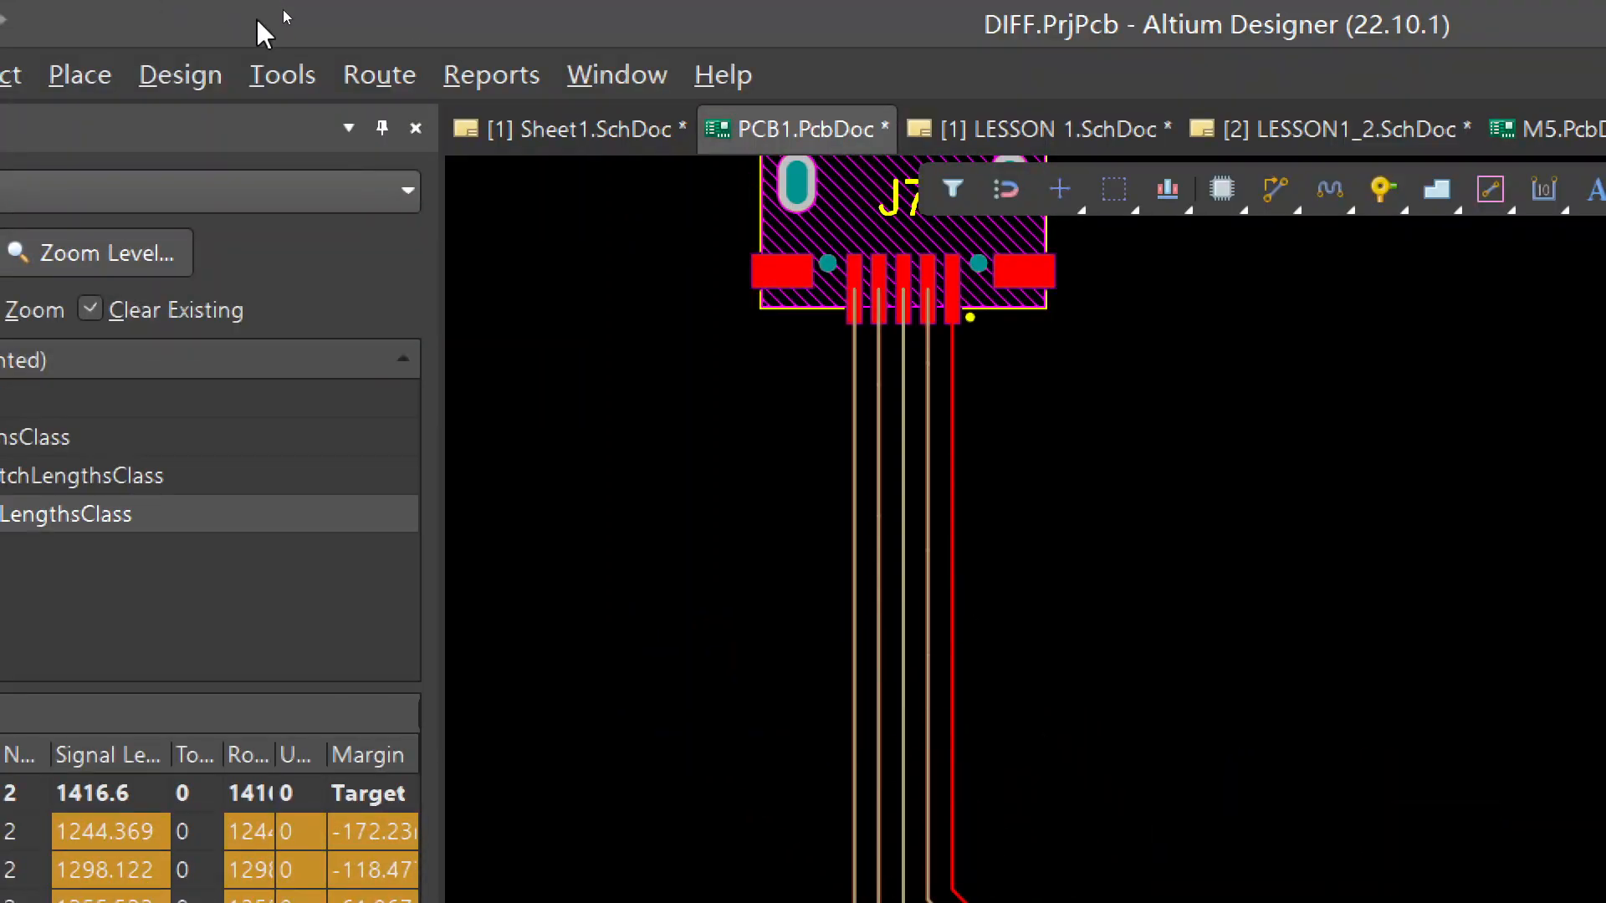
Open the design rules and bring up the priorities of the Matched Lengths rules
left_click(190, 73)
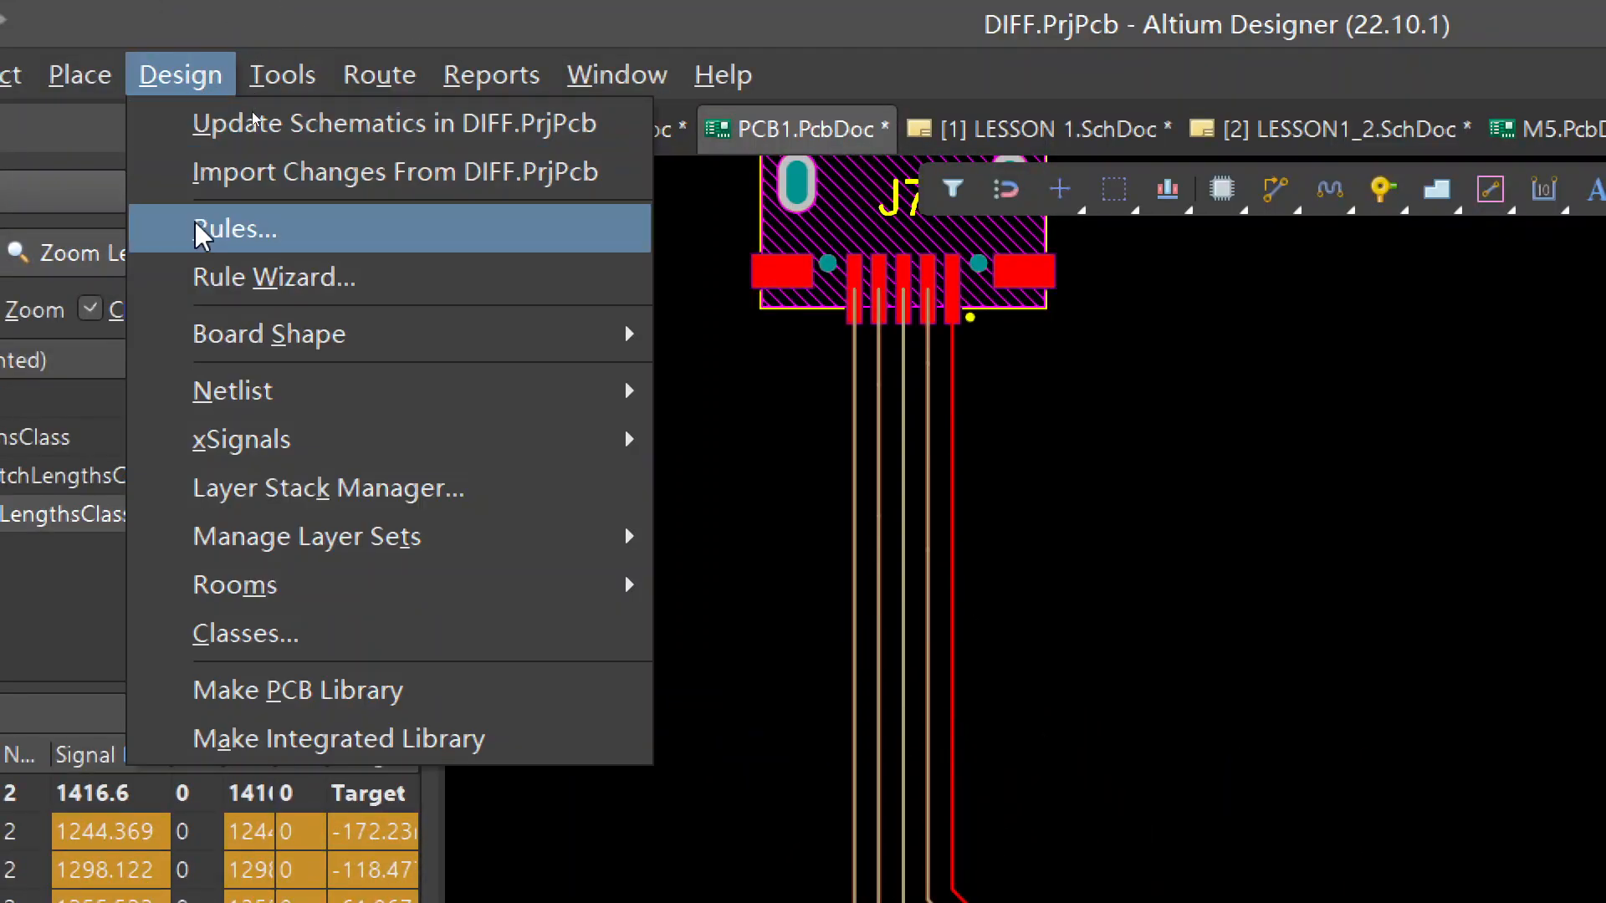
left_click(204, 236)
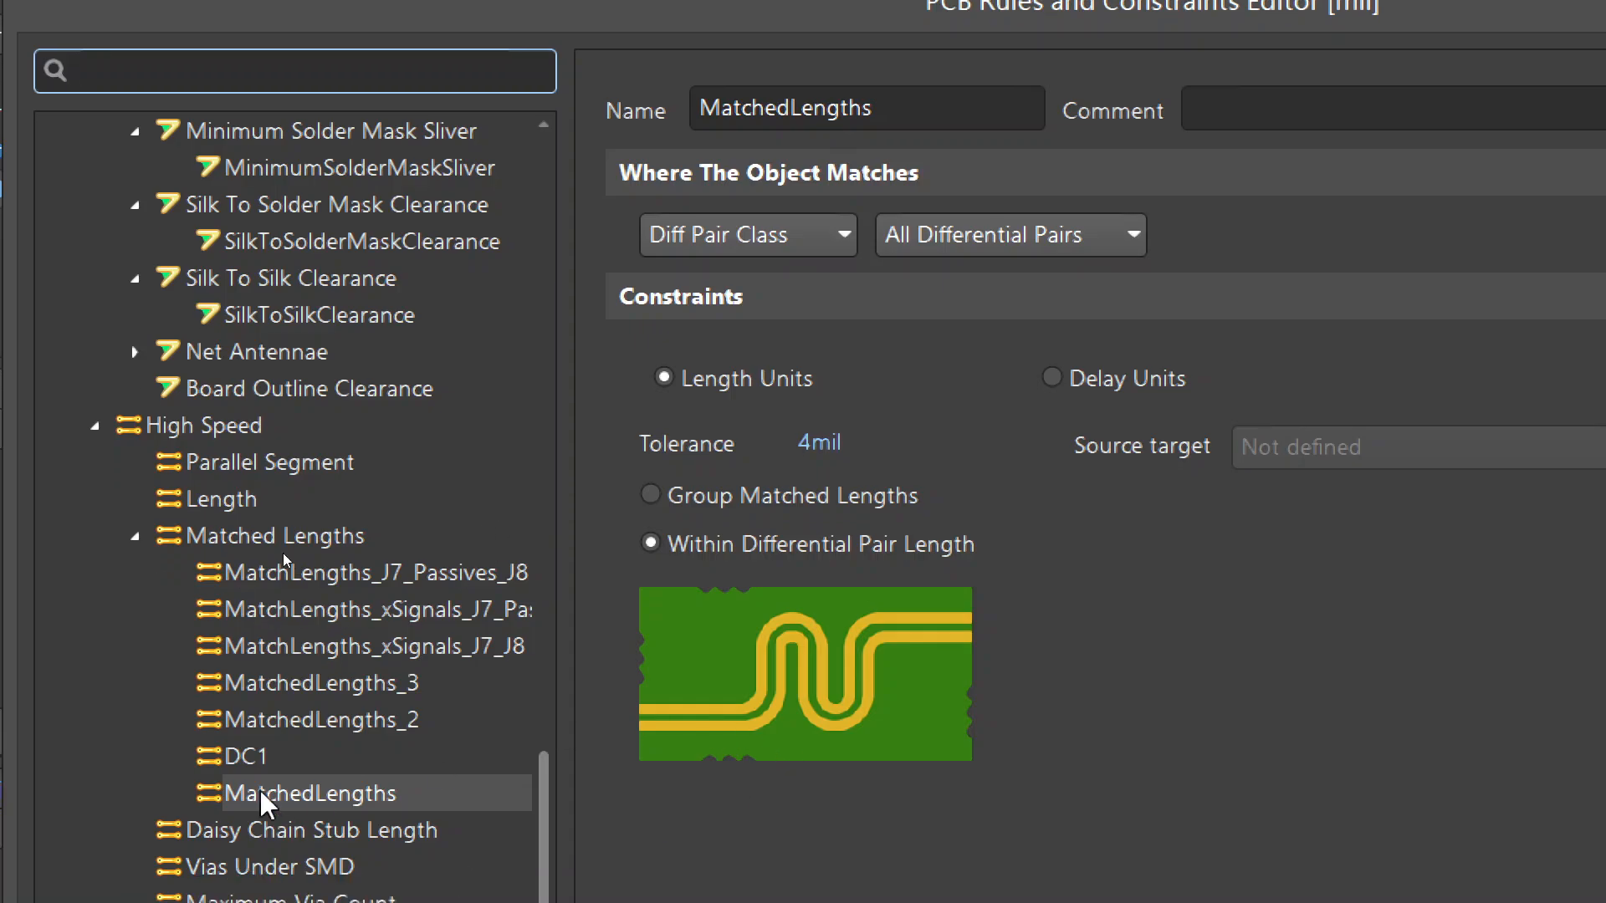
left_click(255, 540)
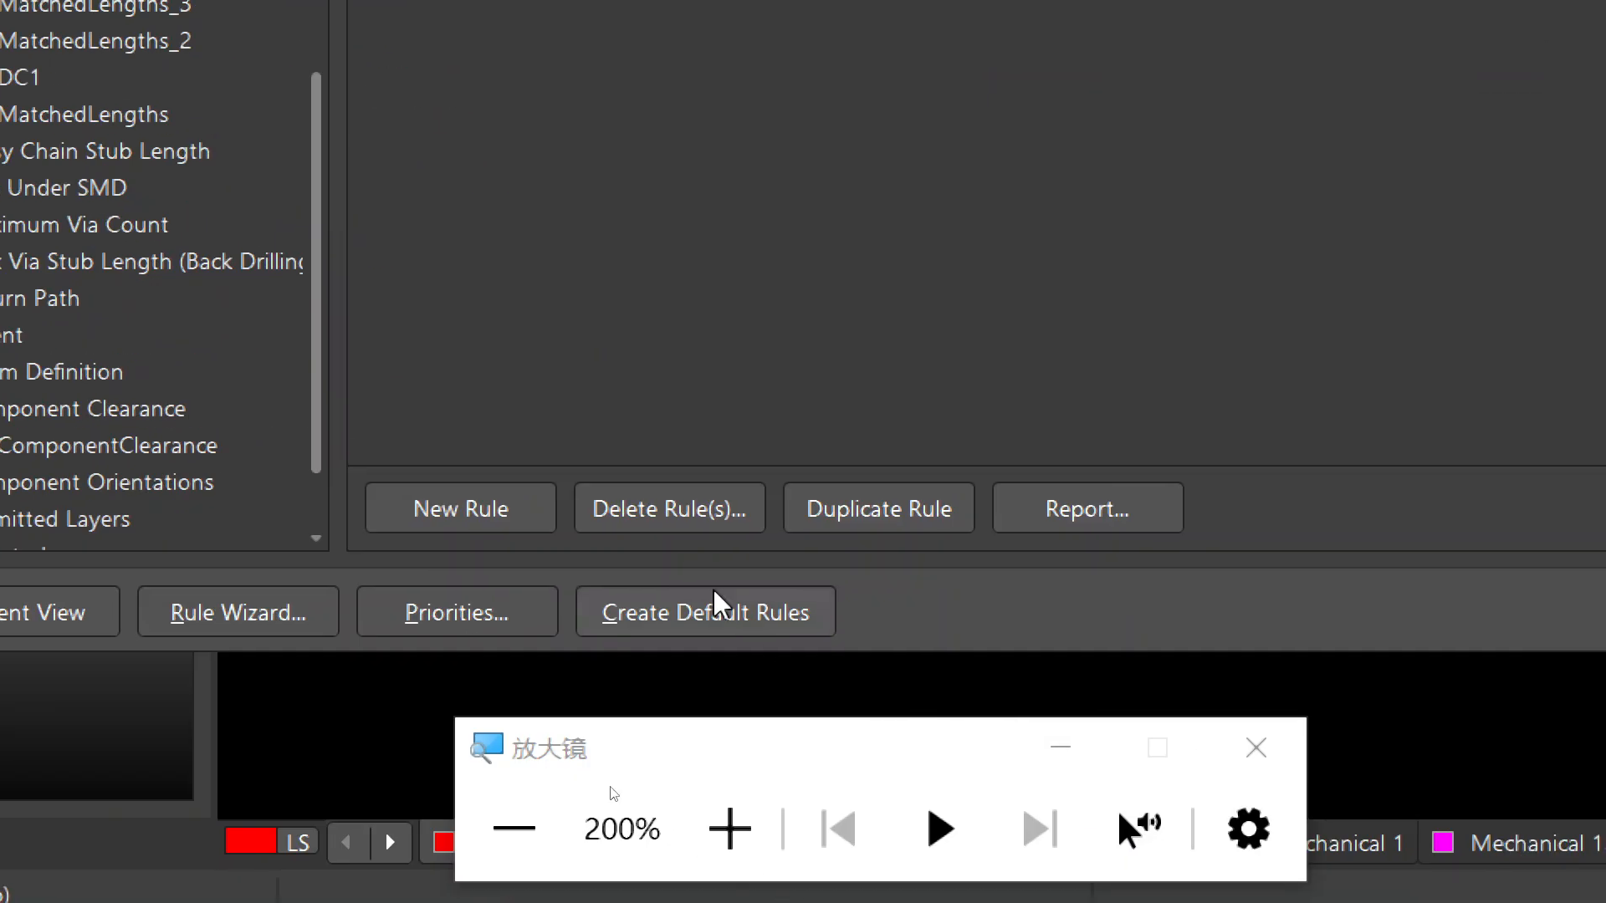
left_click(450, 611)
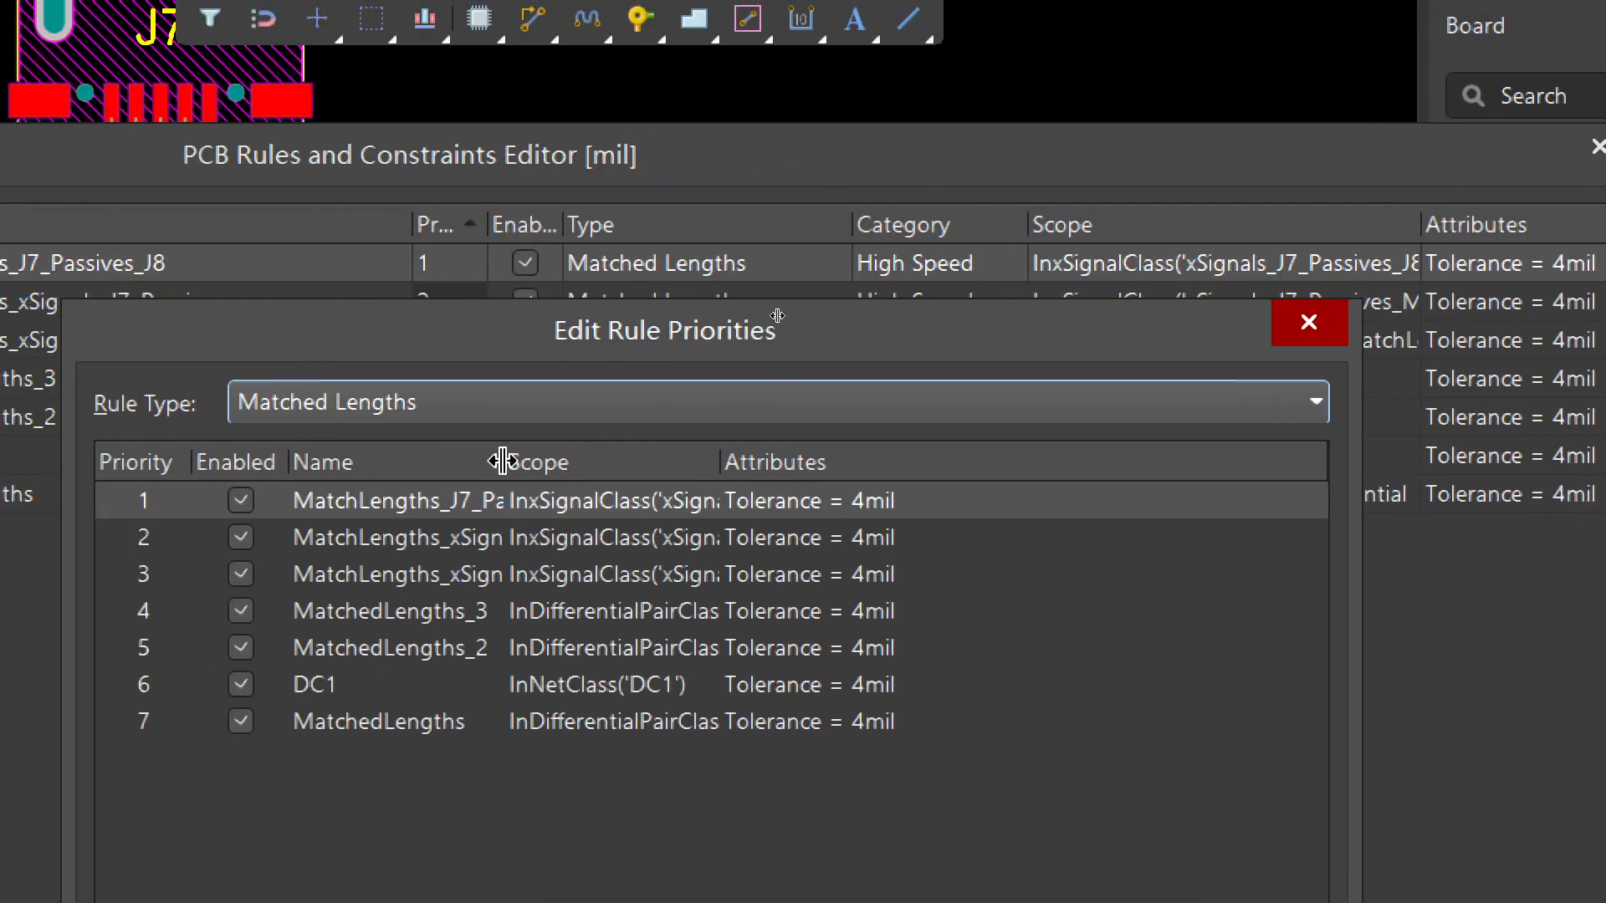
Check the names and priority order of the three J7/J8 matched-length rules, and close the priorities and rules editors
left_click_drag(504, 463, 844, 463)
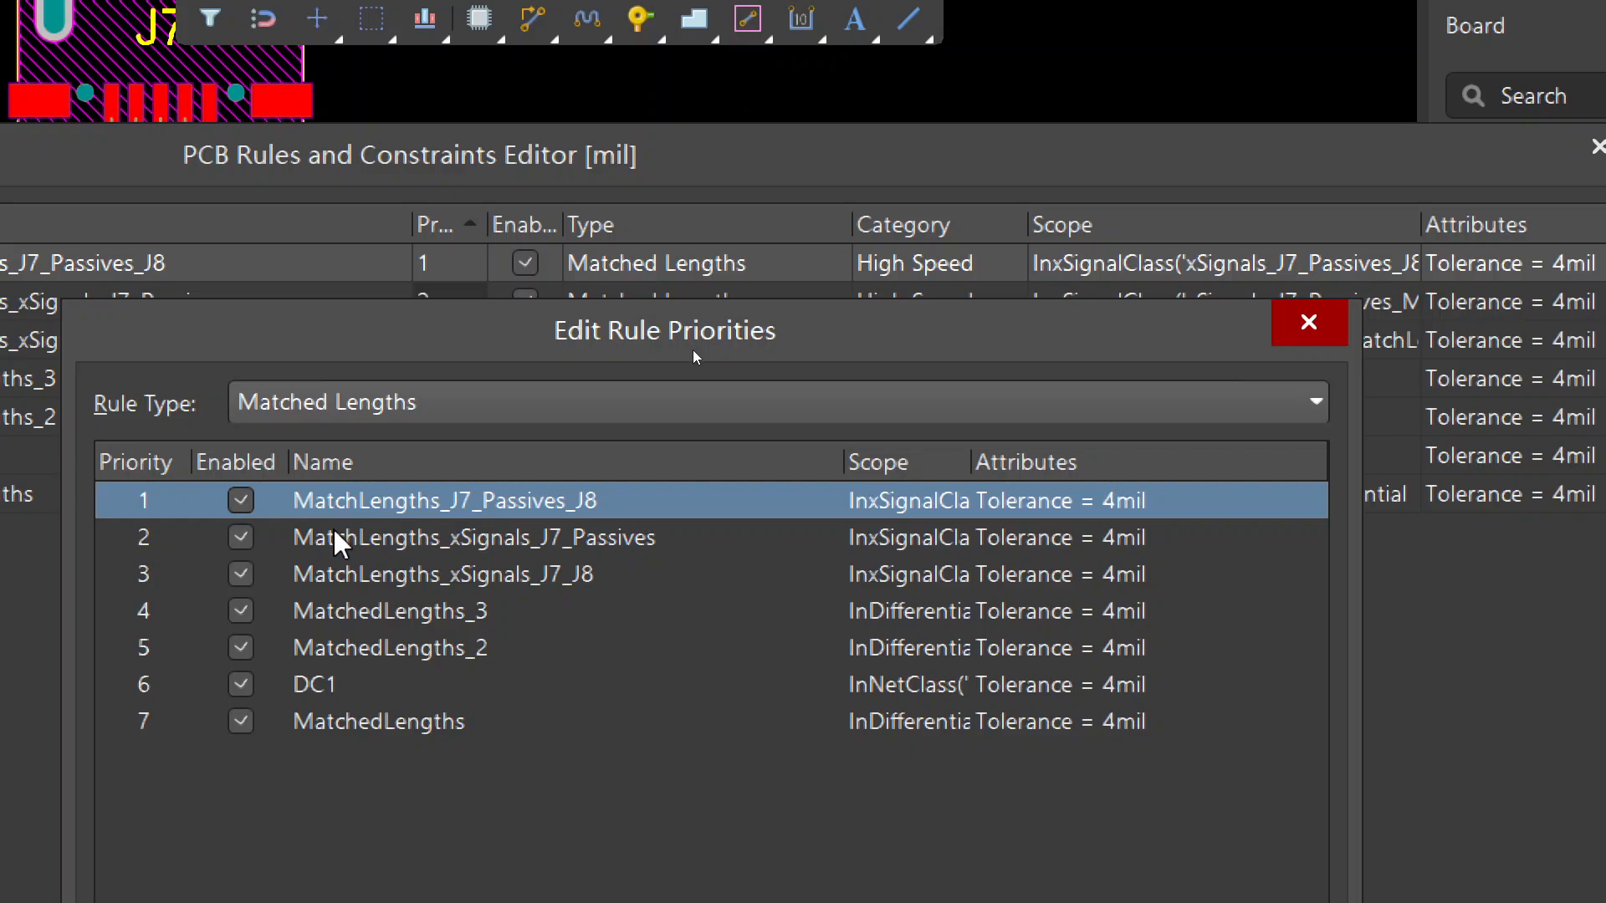
left_click(423, 539)
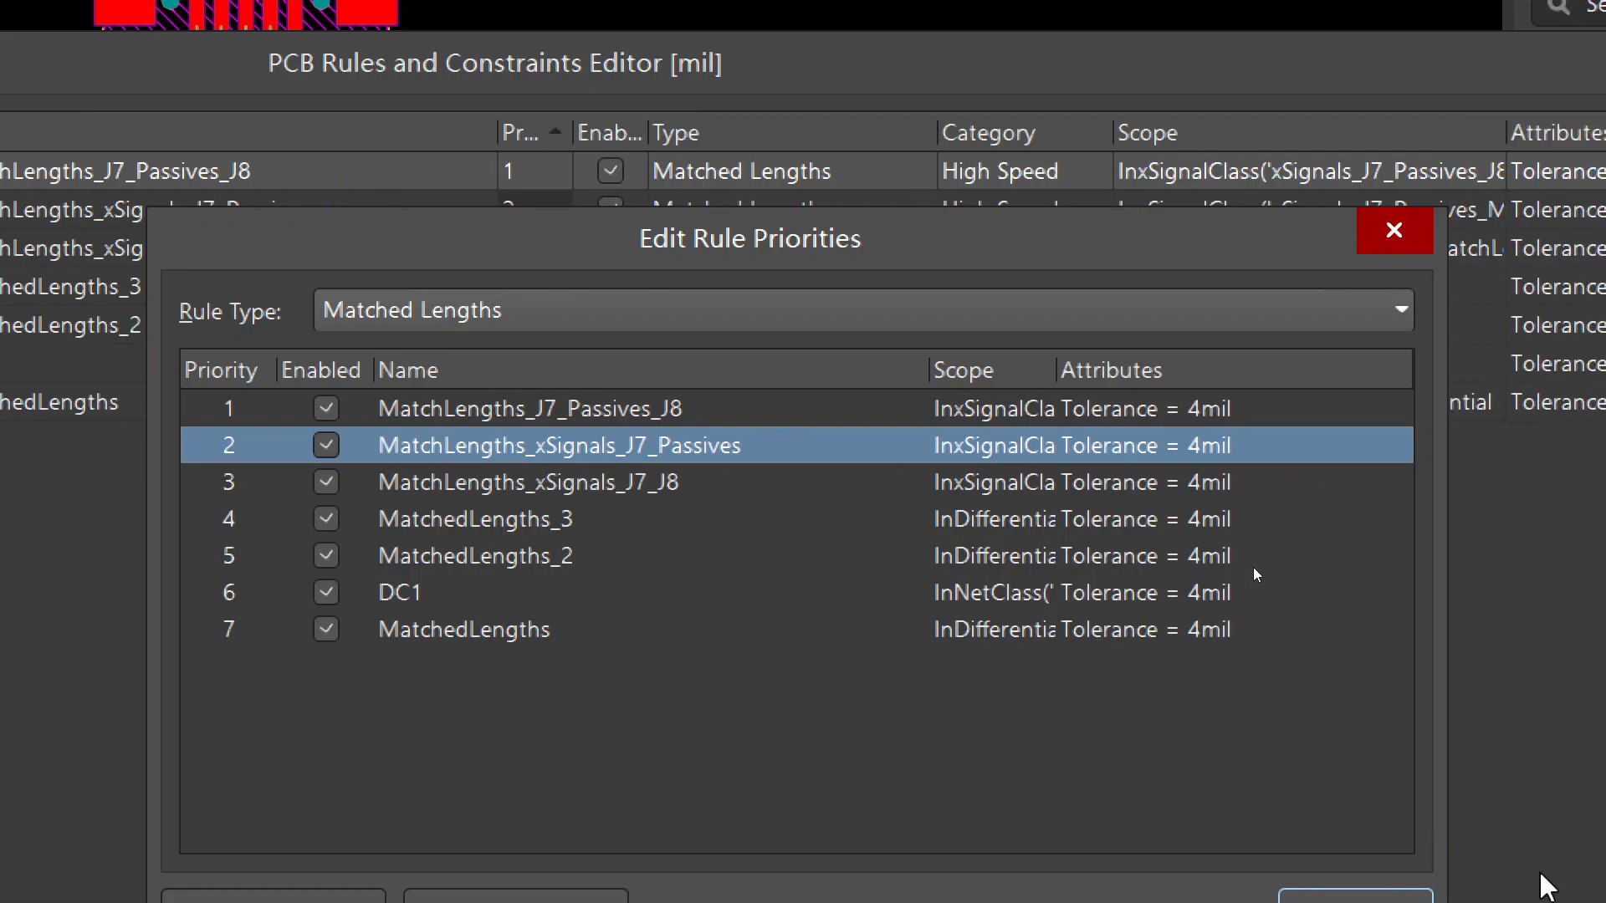
left_click(324, 484)
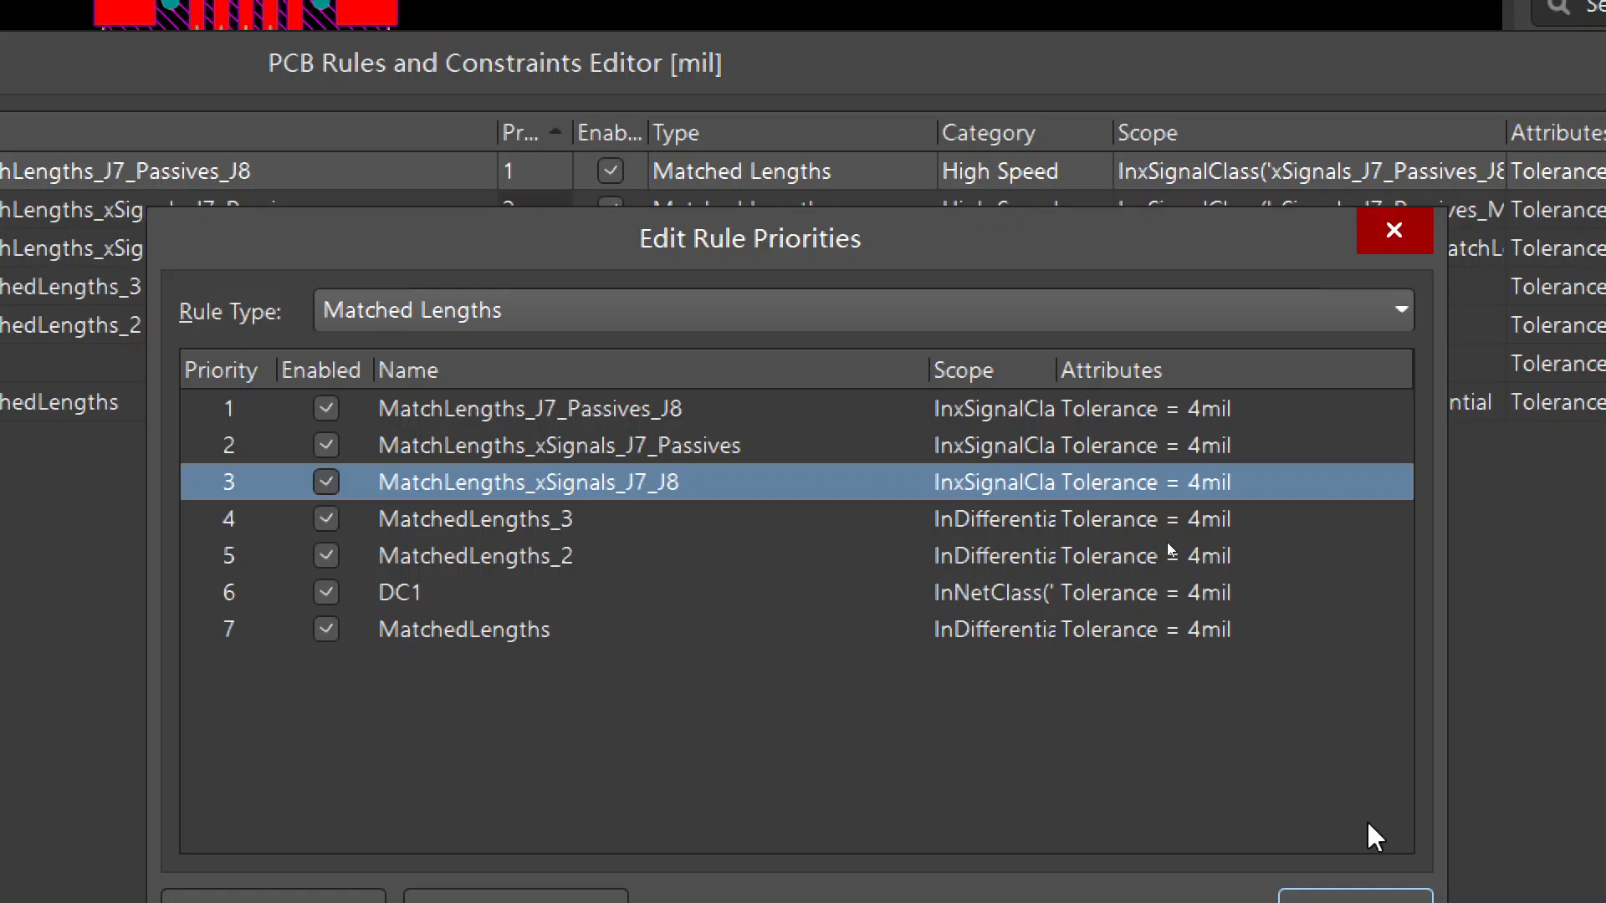
left_click(1354, 896)
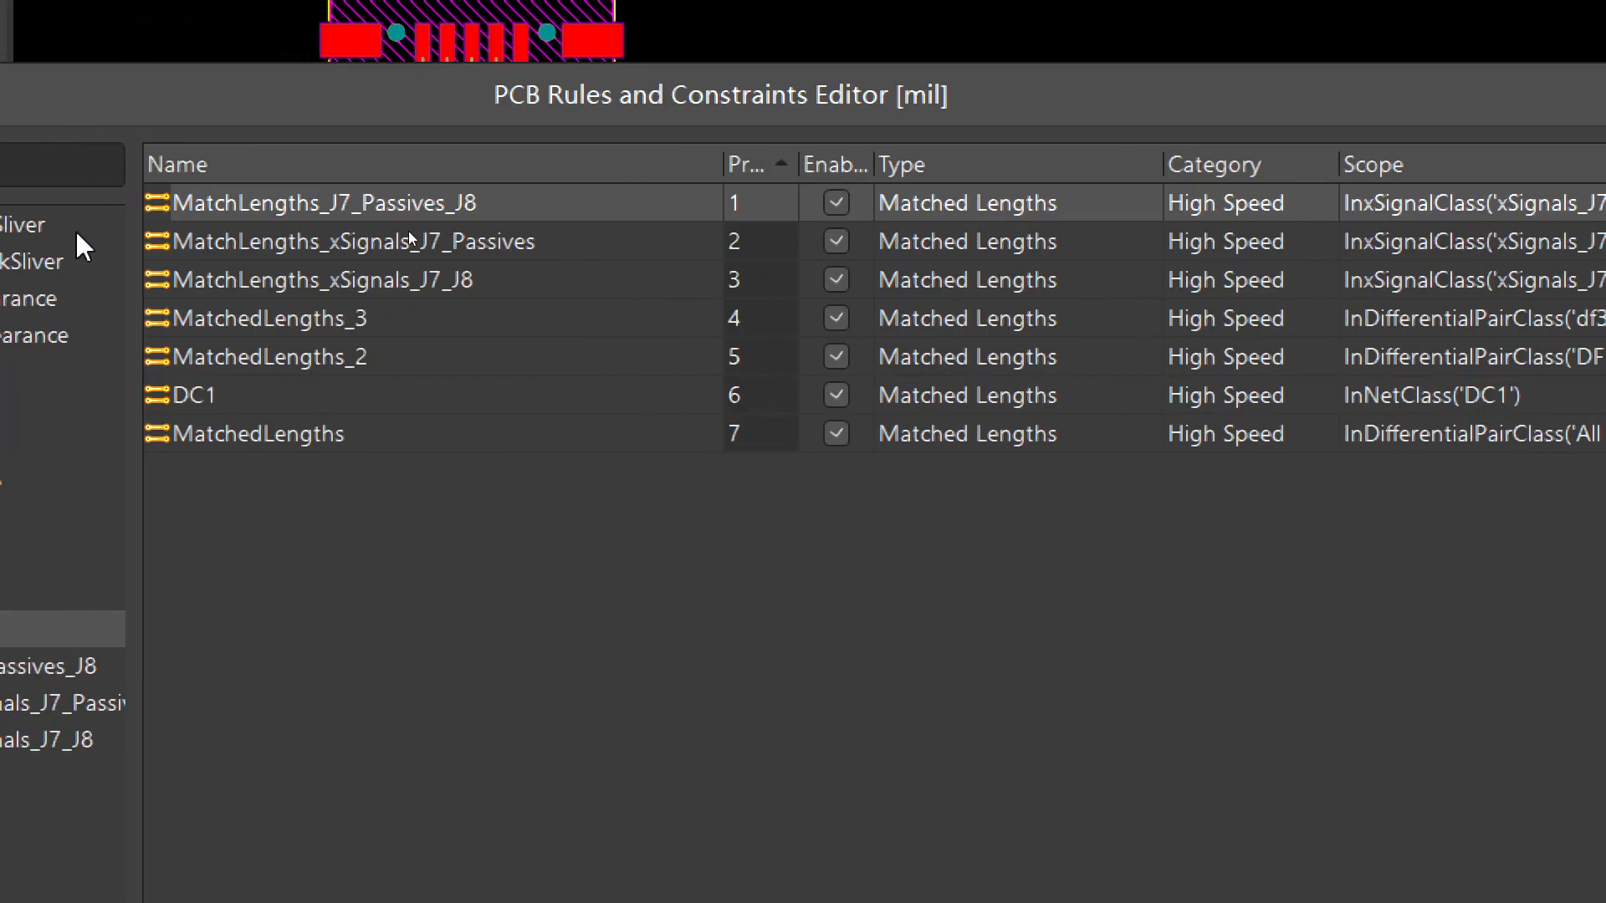
left_click(609, 281)
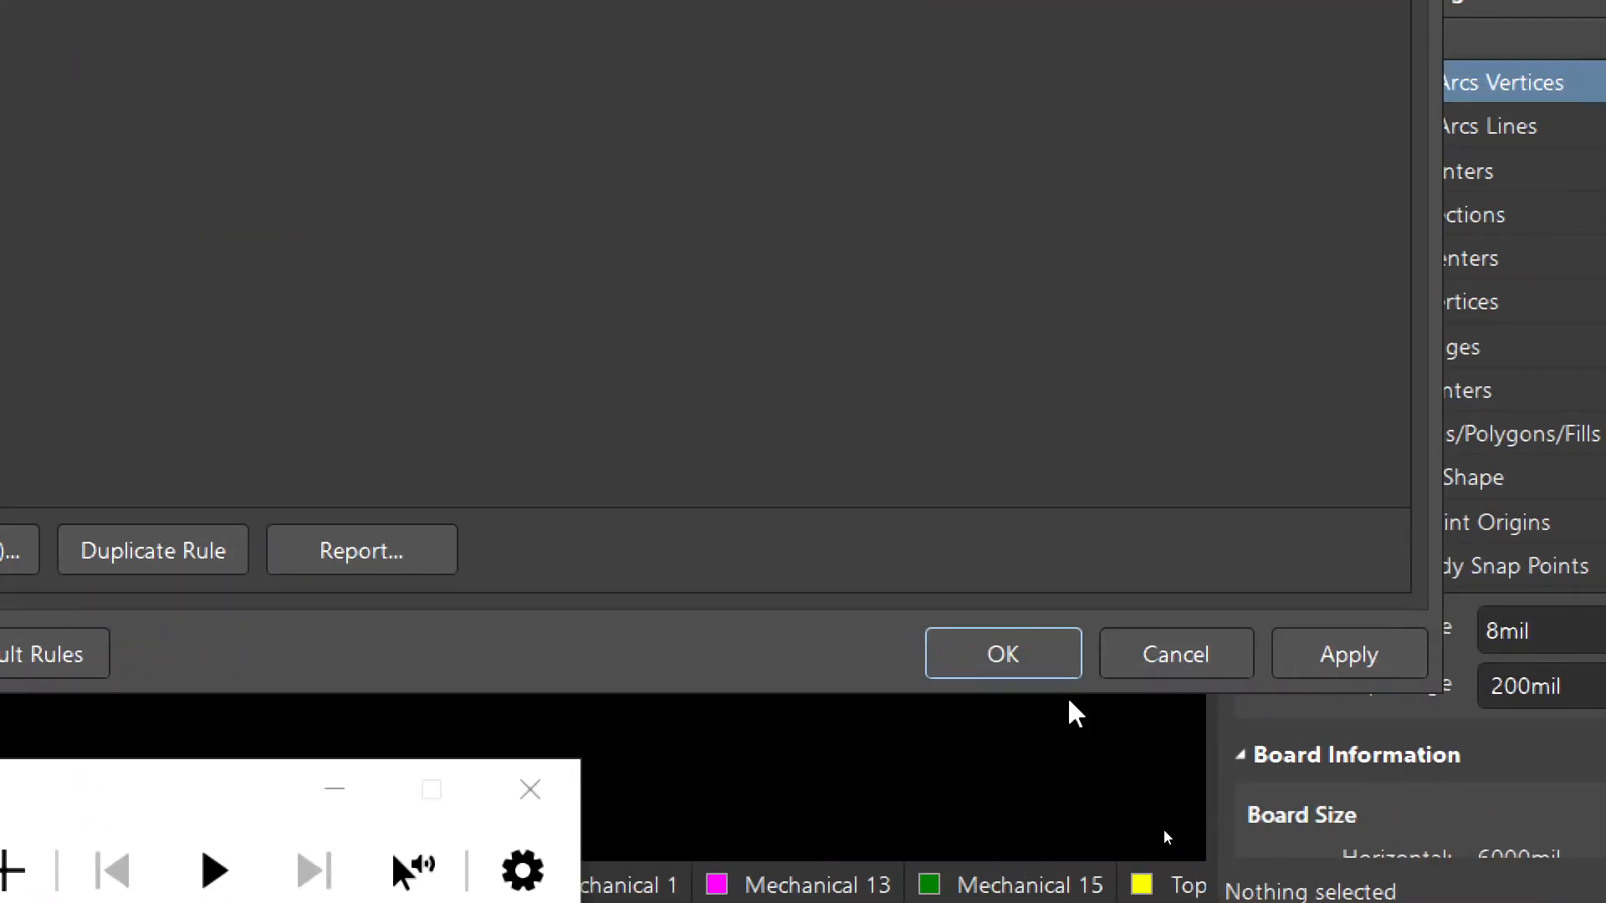
left_click(1010, 652)
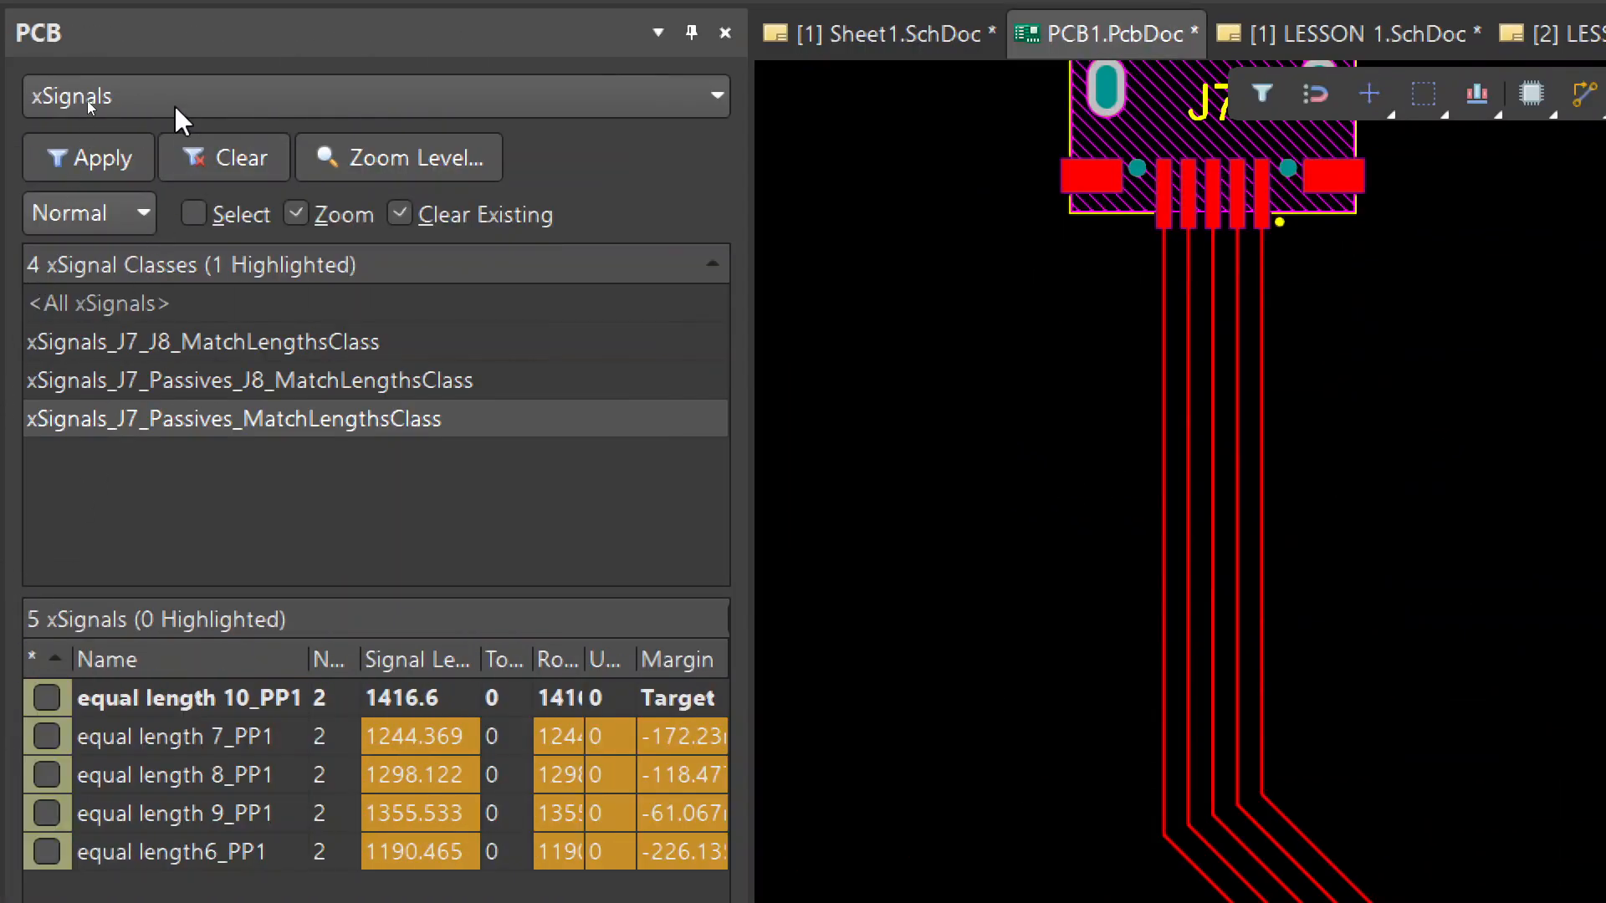
Compare the signal lengths and margins of the J7-to-J8, J7-to-resistors and resistors-to-J8 MatchLengths xSignal classes
left_click(174, 103)
left_click(143, 168)
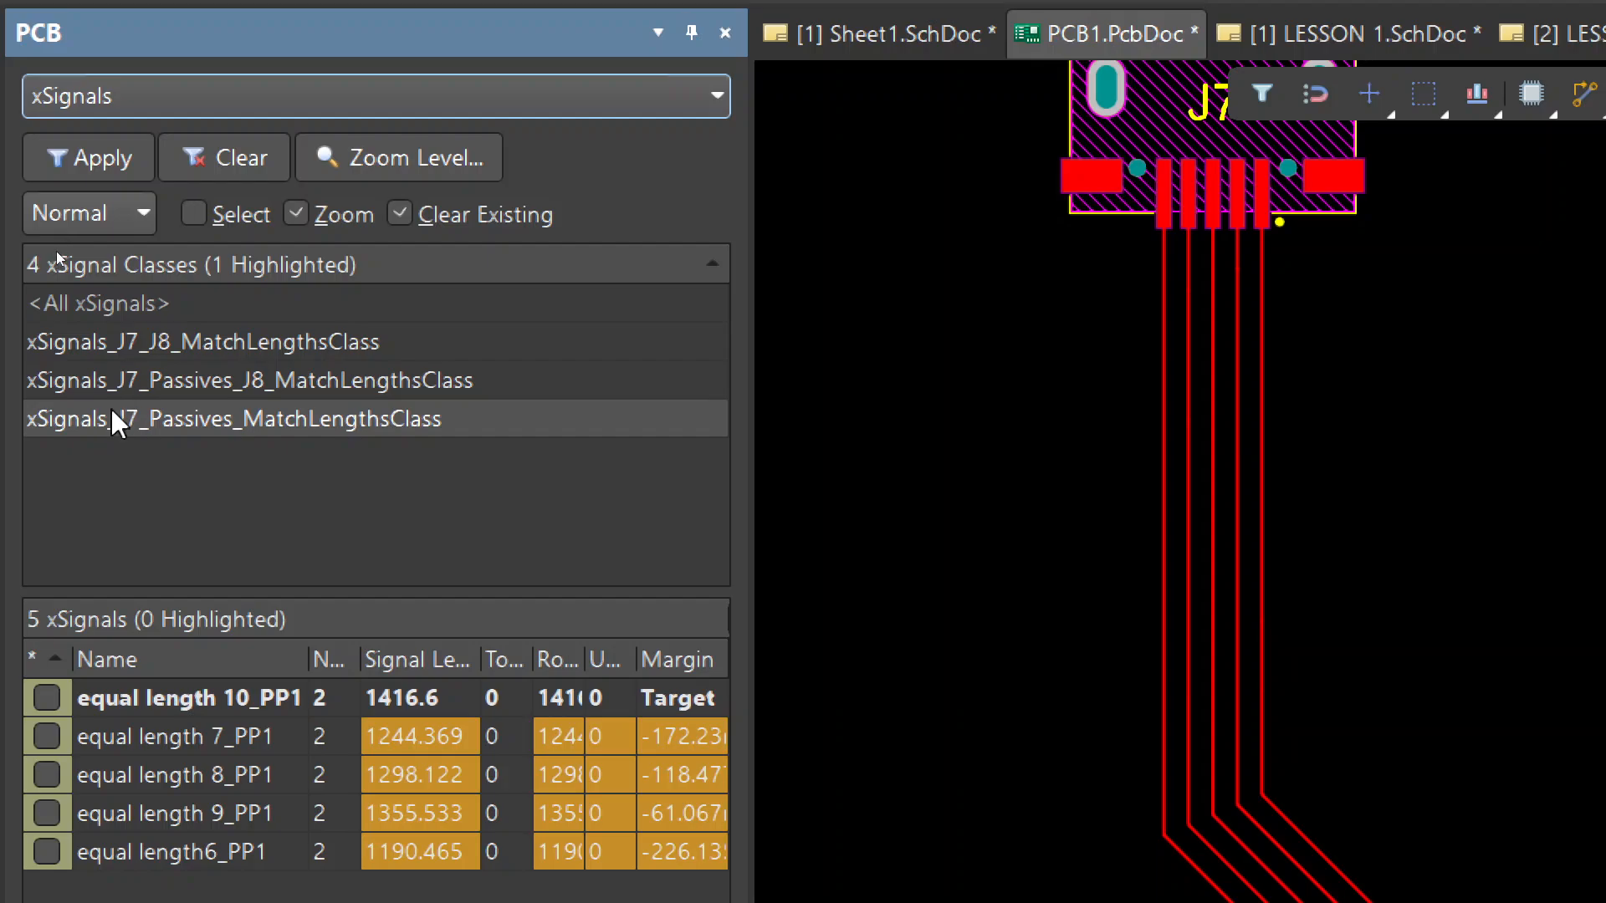
left_click(148, 386)
left_click(142, 410)
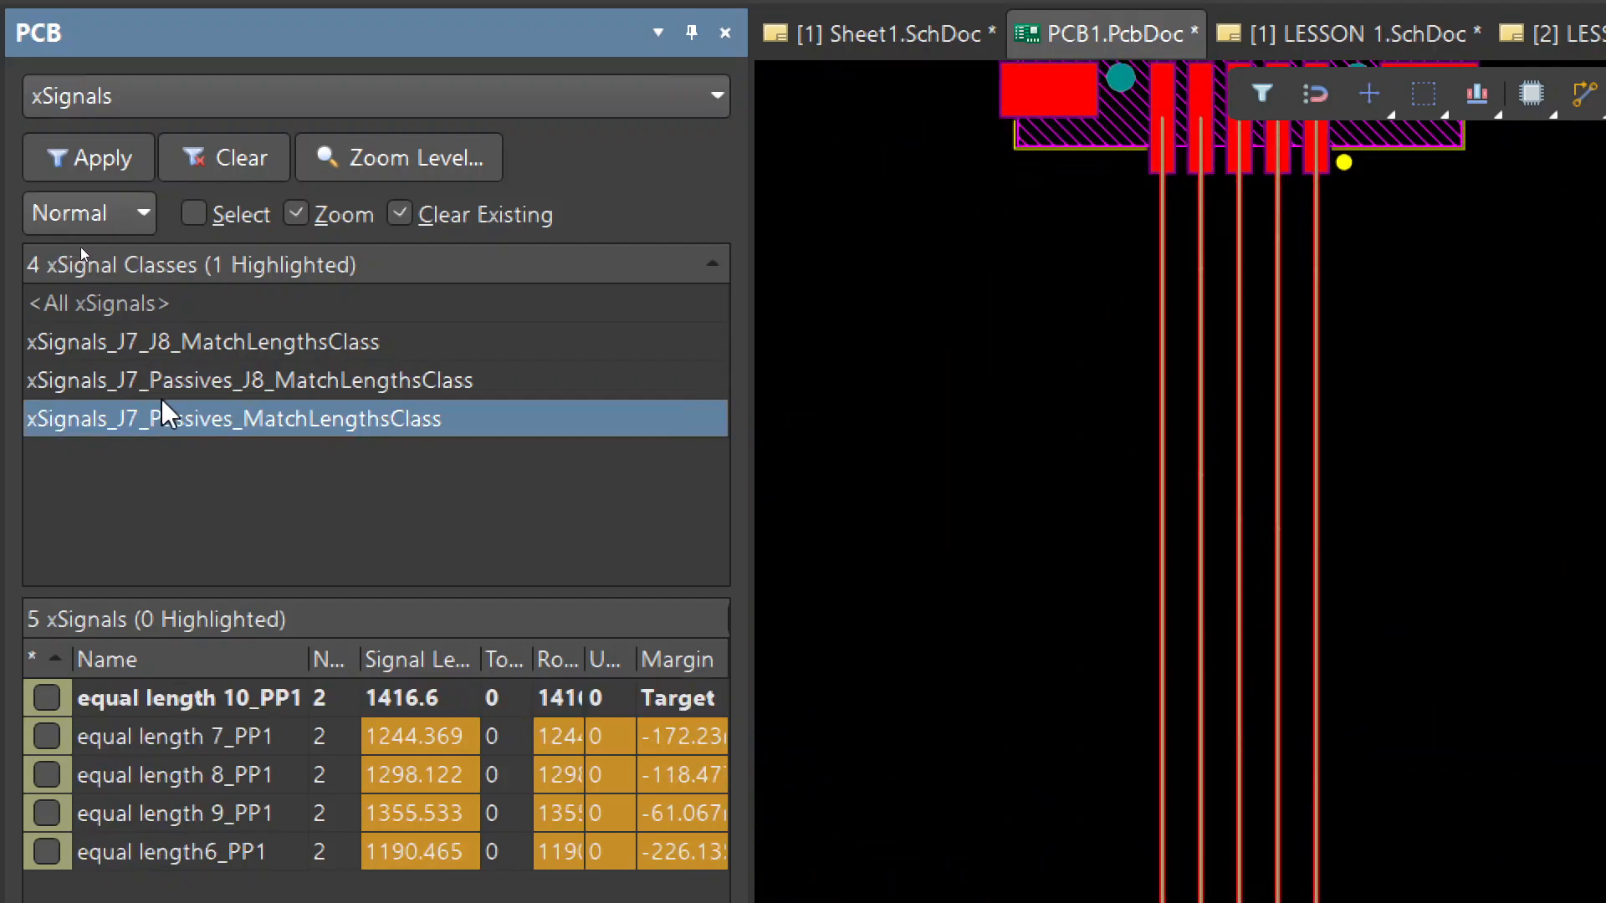
left_click(168, 393)
left_click(179, 348)
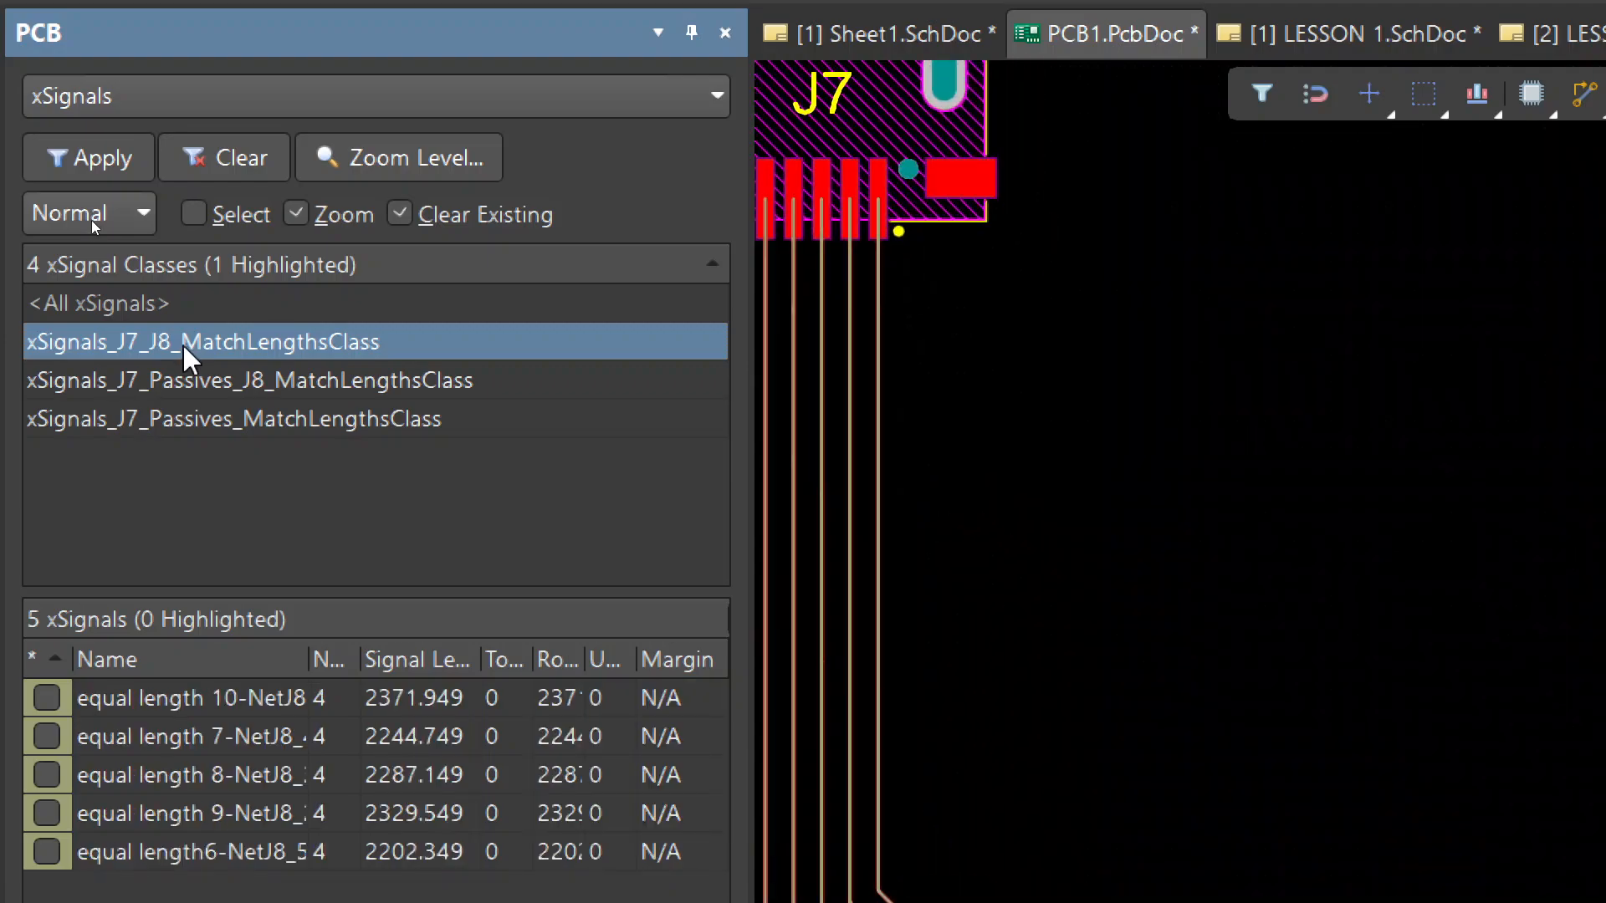
left_click(172, 383)
left_click(166, 415)
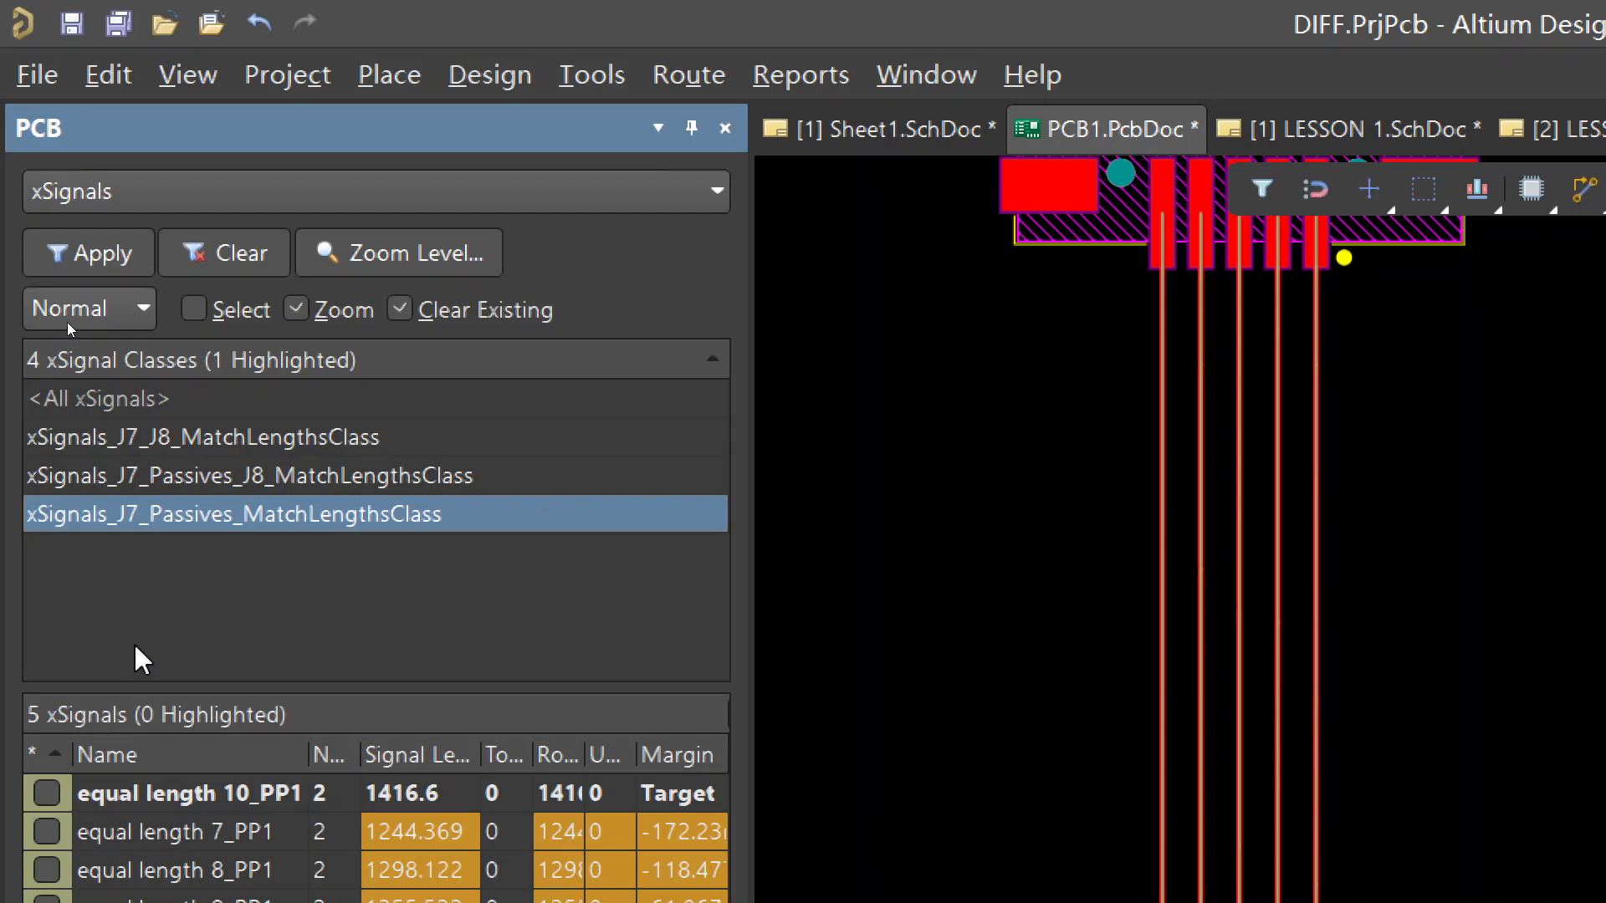
Display the xSignals_J7_Passives_J8_MatchLengthsClass tracks between the resistors and J8, and start interactive length tuning
left_click(213, 475)
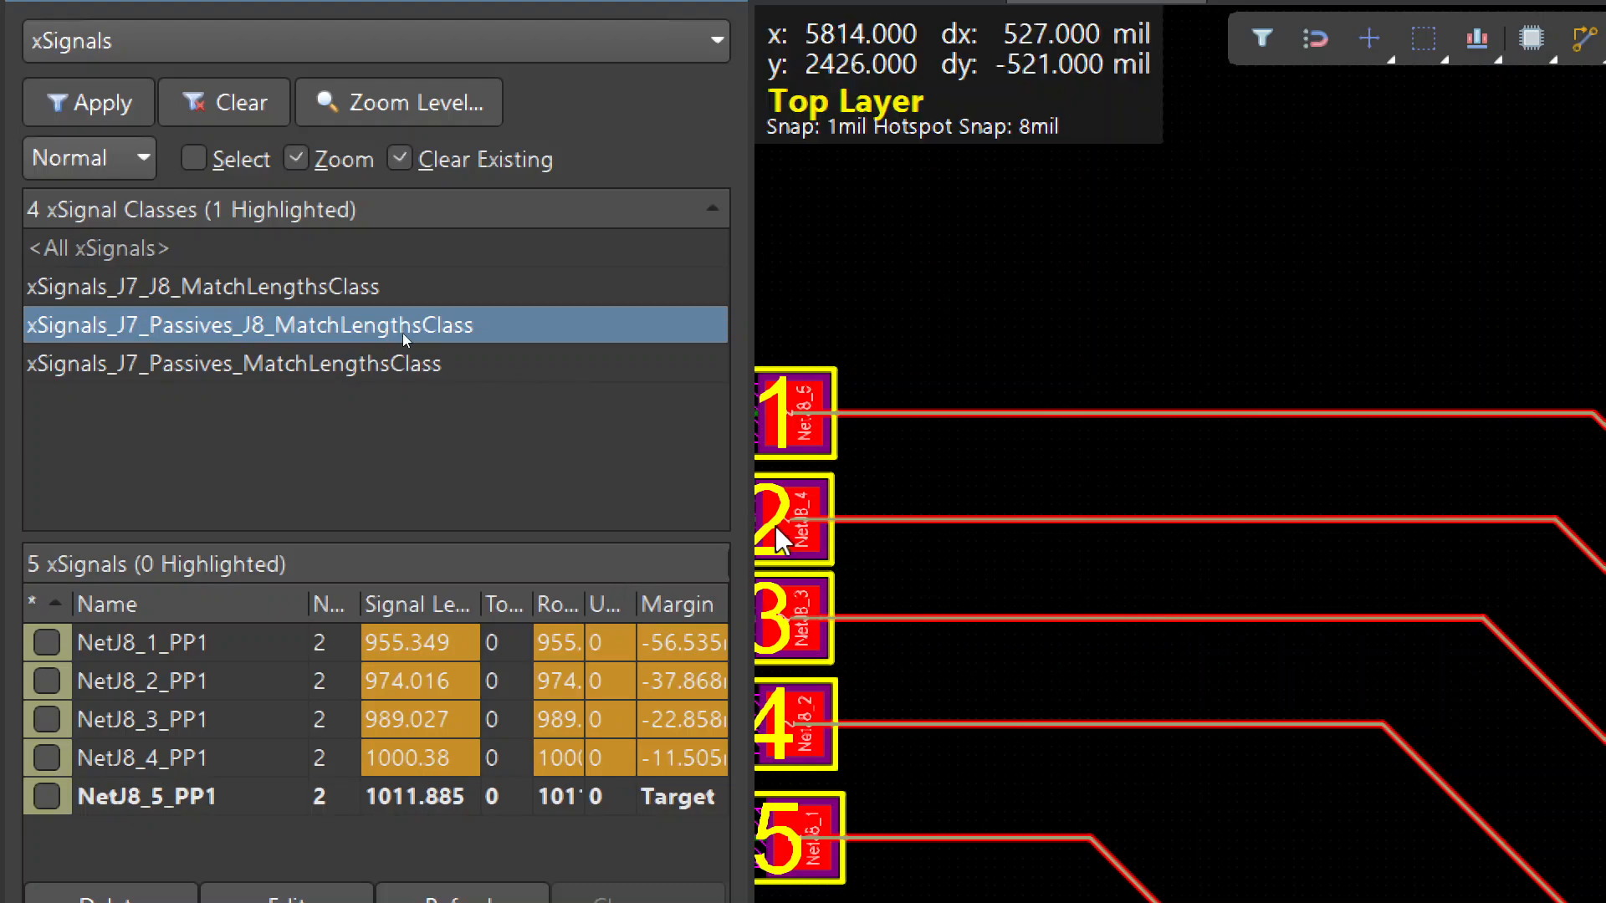
middle_click_drag(1182, 452, 1177, 502)
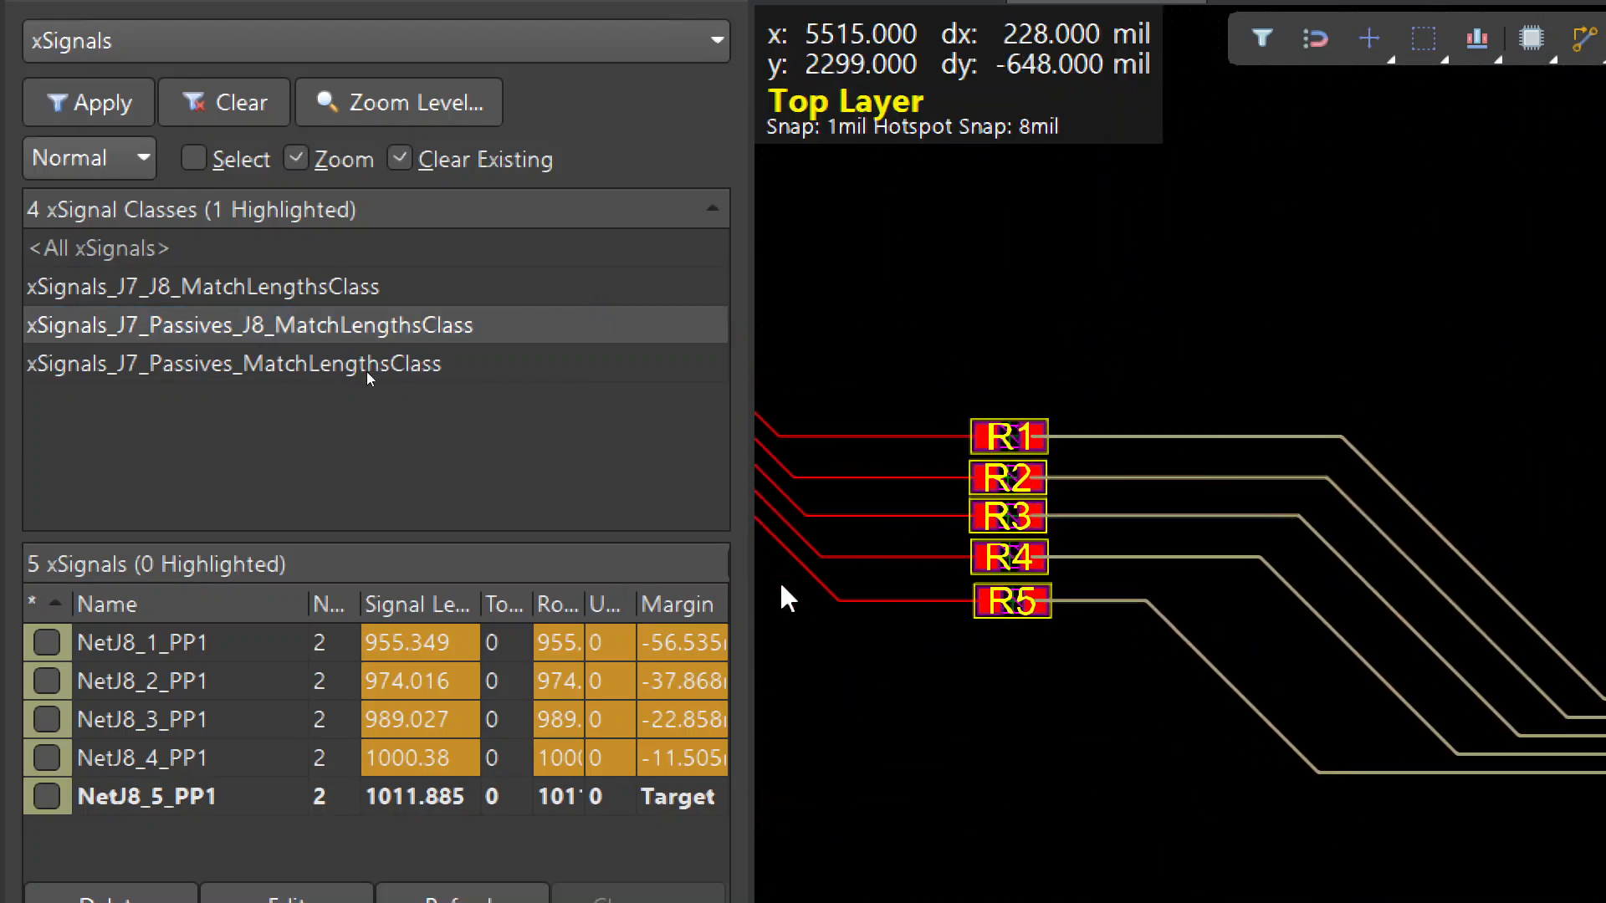
left_click(92, 322)
middle_click_drag(1386, 405, 1391, 421)
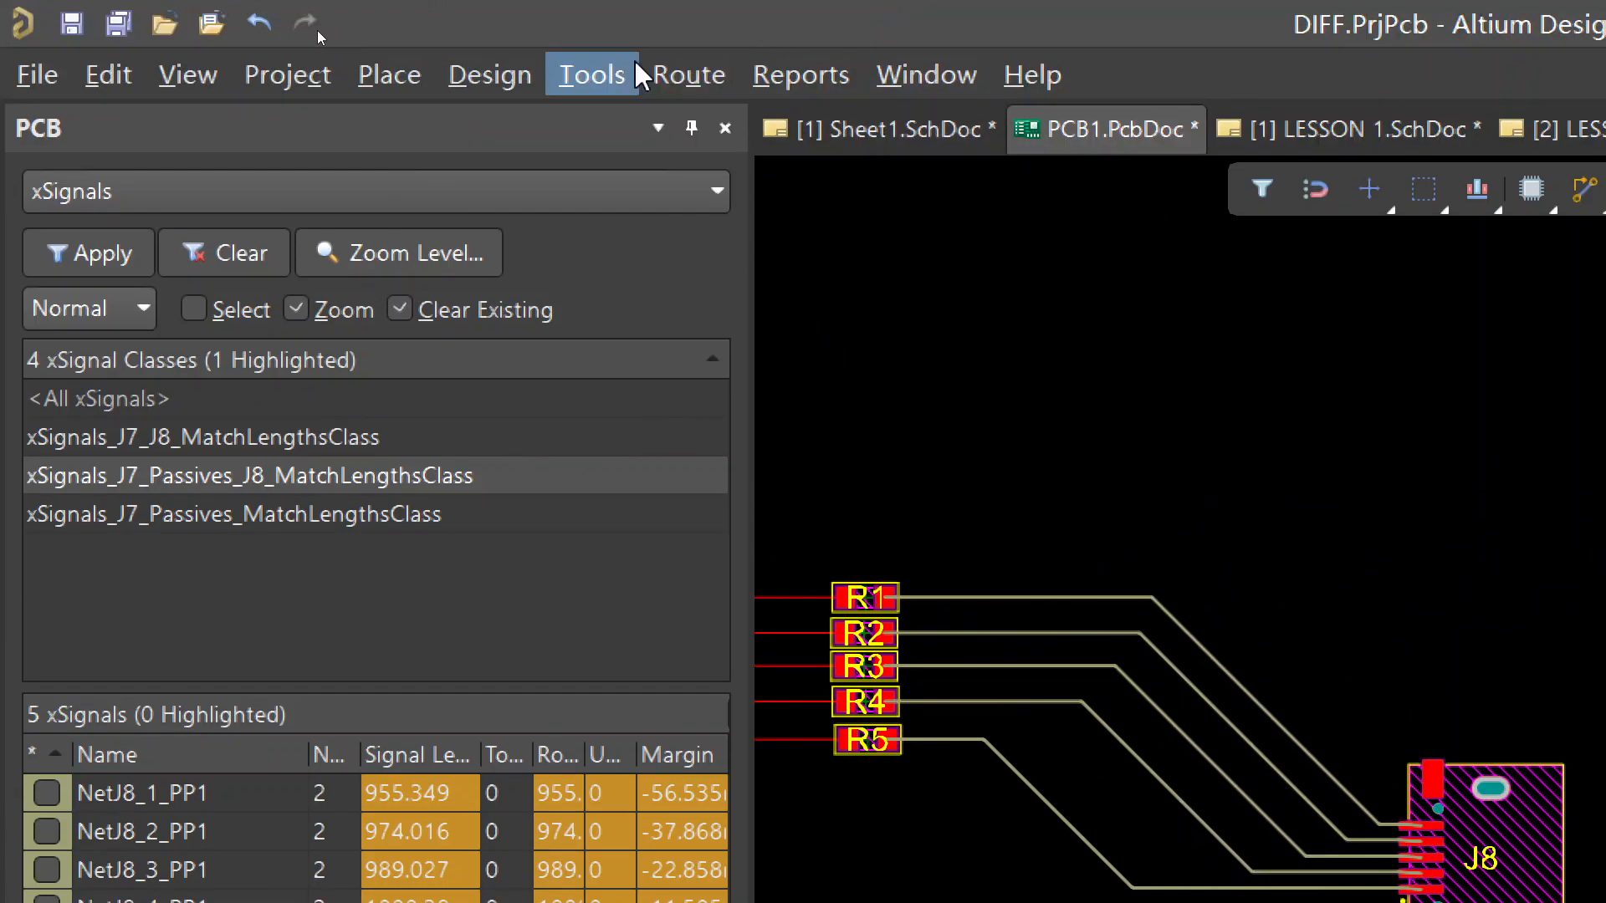
left_click(623, 72)
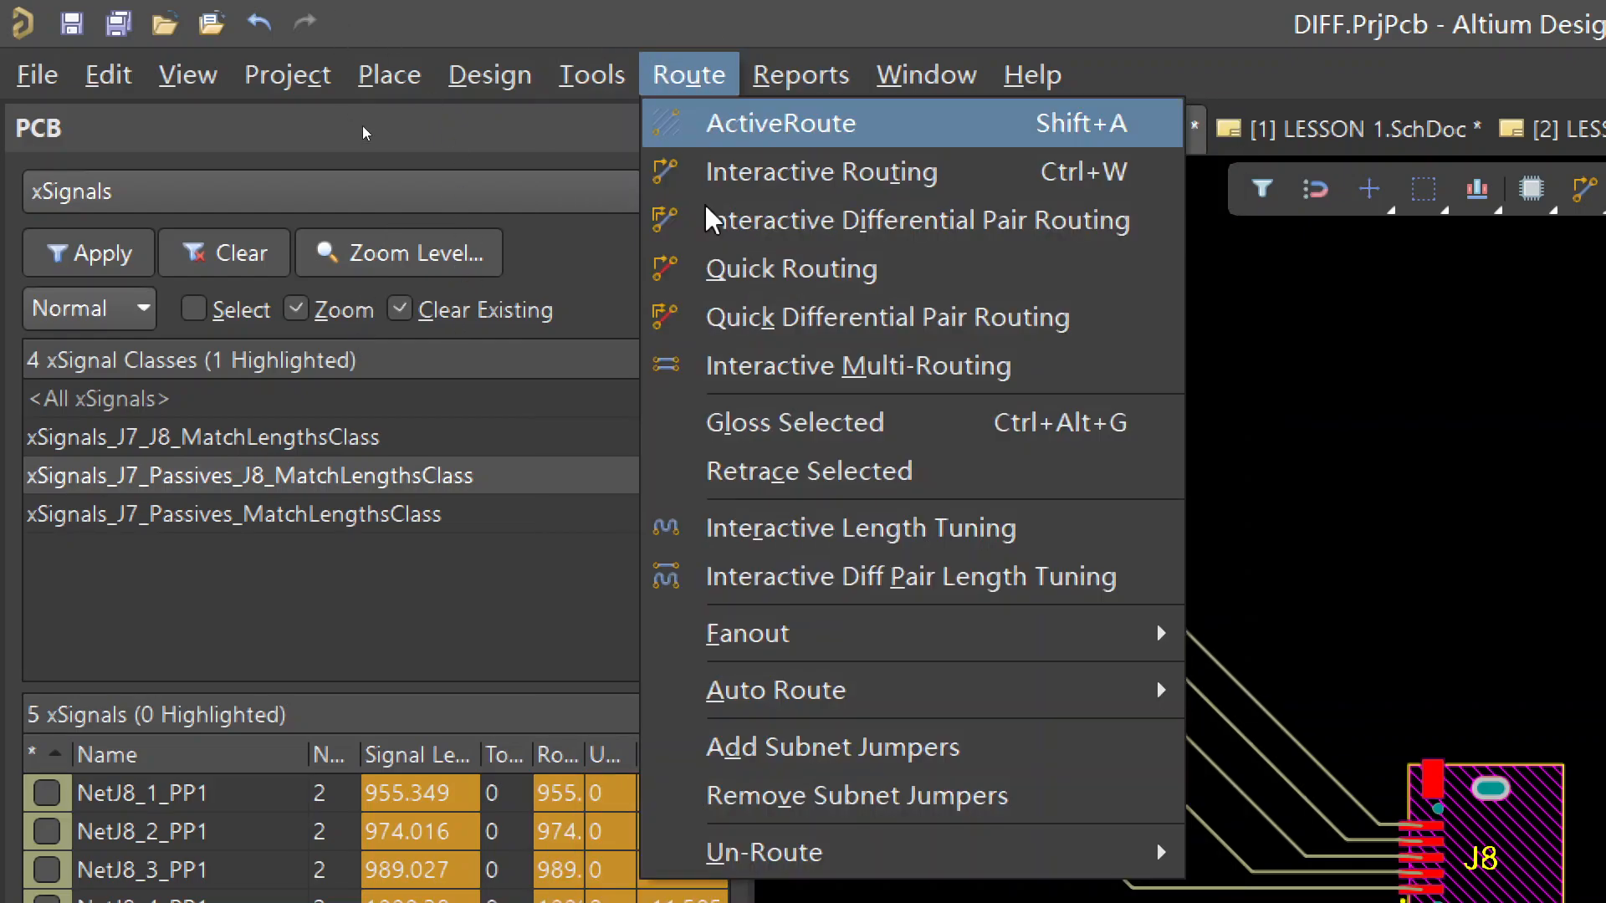
left_click(828, 526)
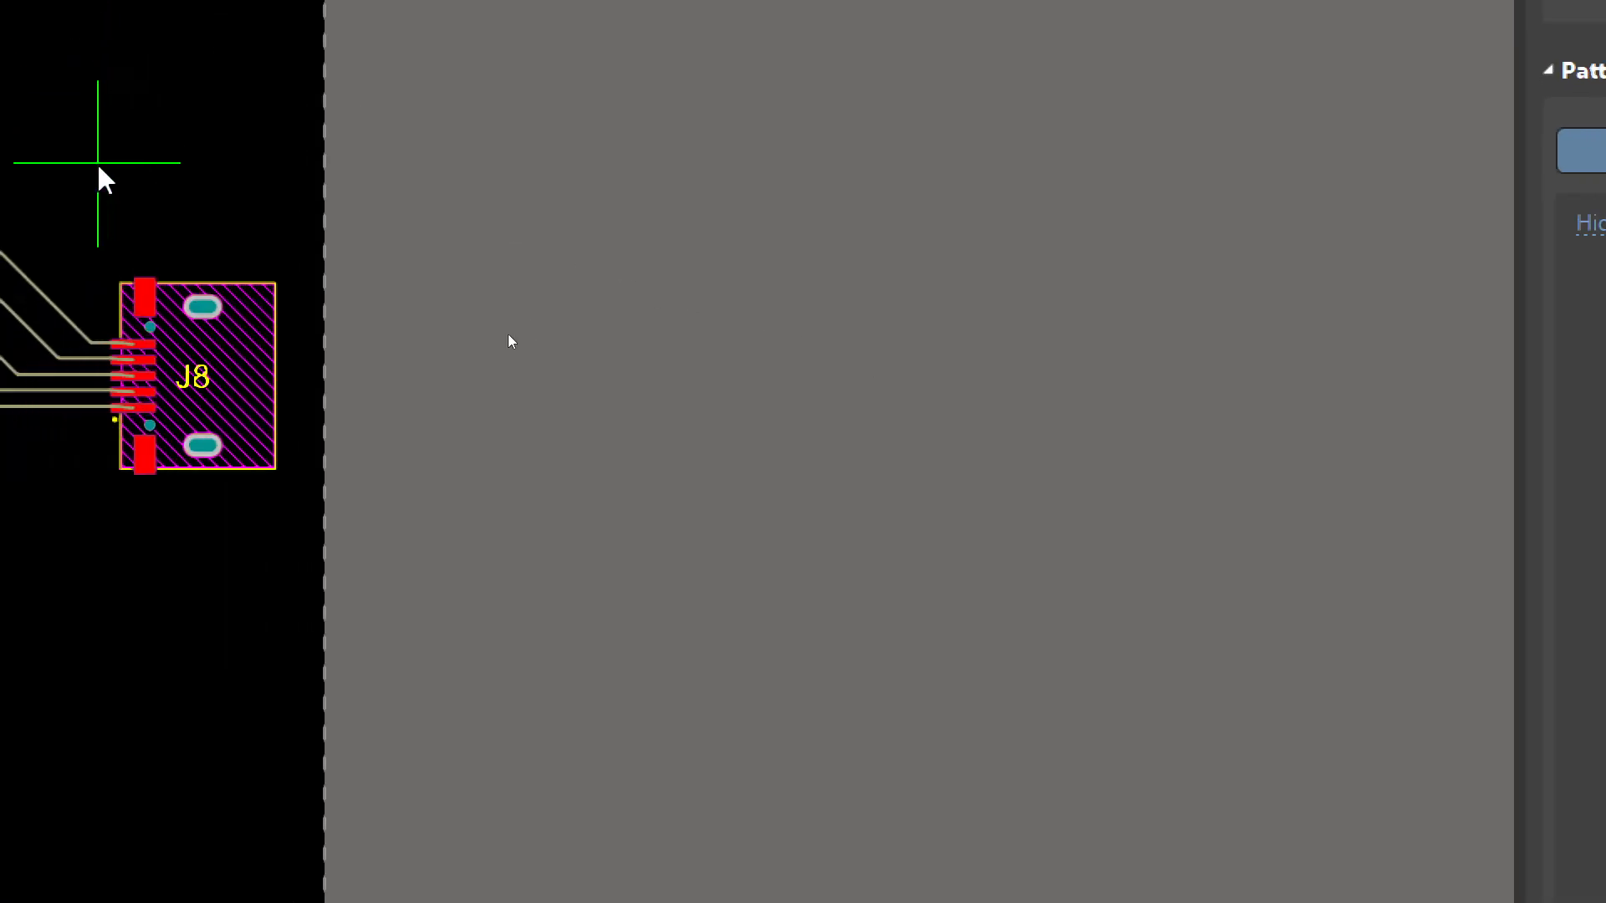
scroll(1137, 334, "up", 4)
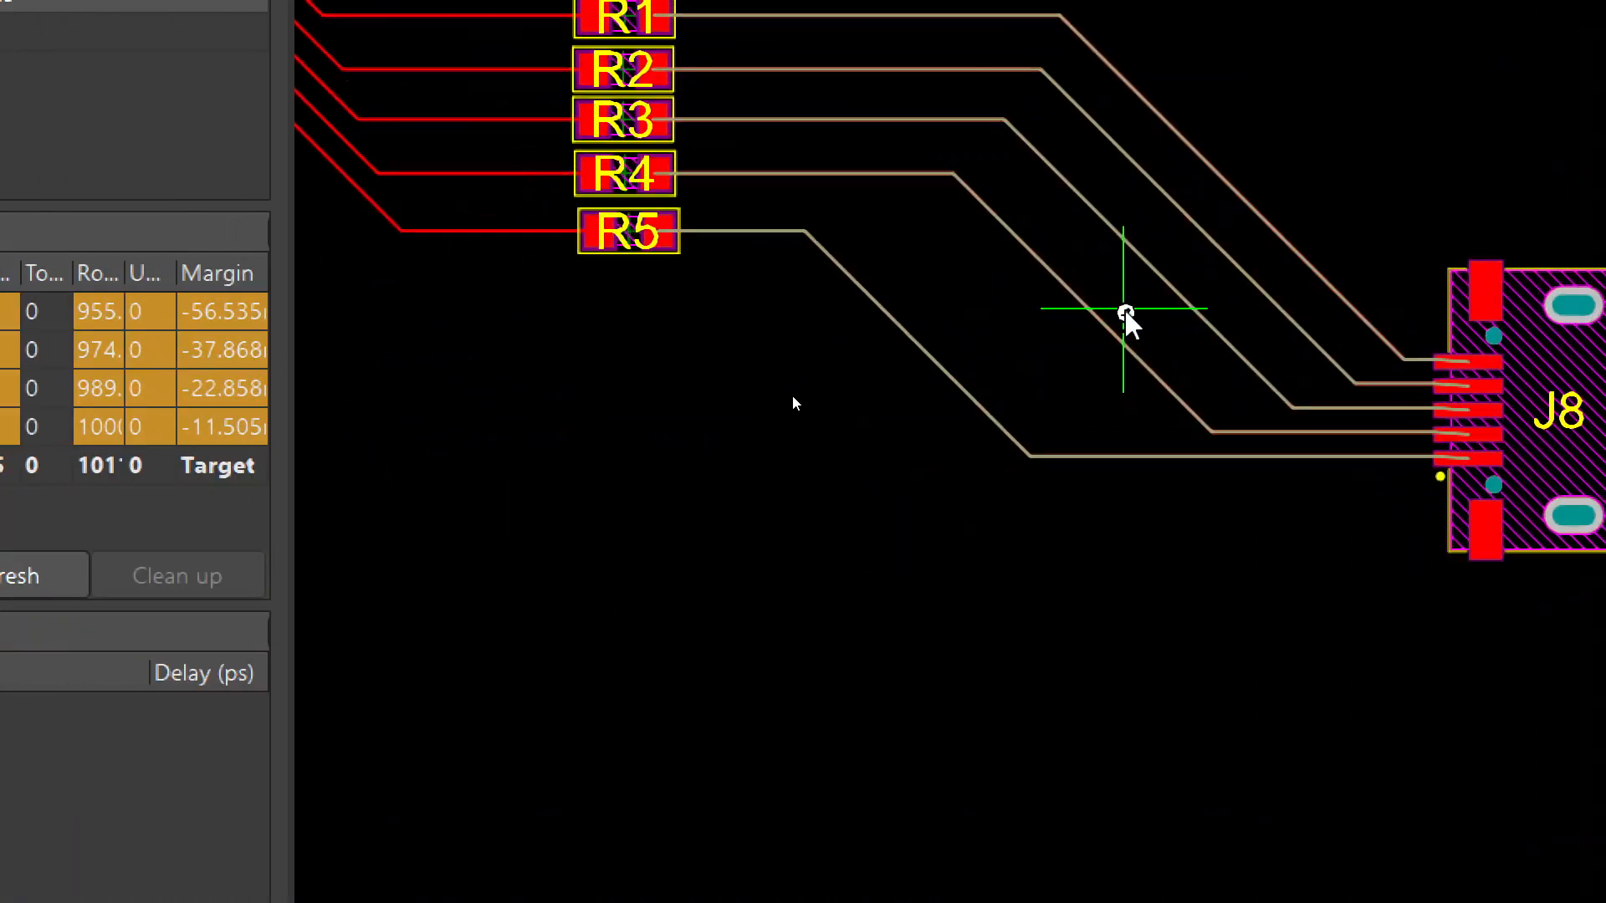
left_click(950, 201)
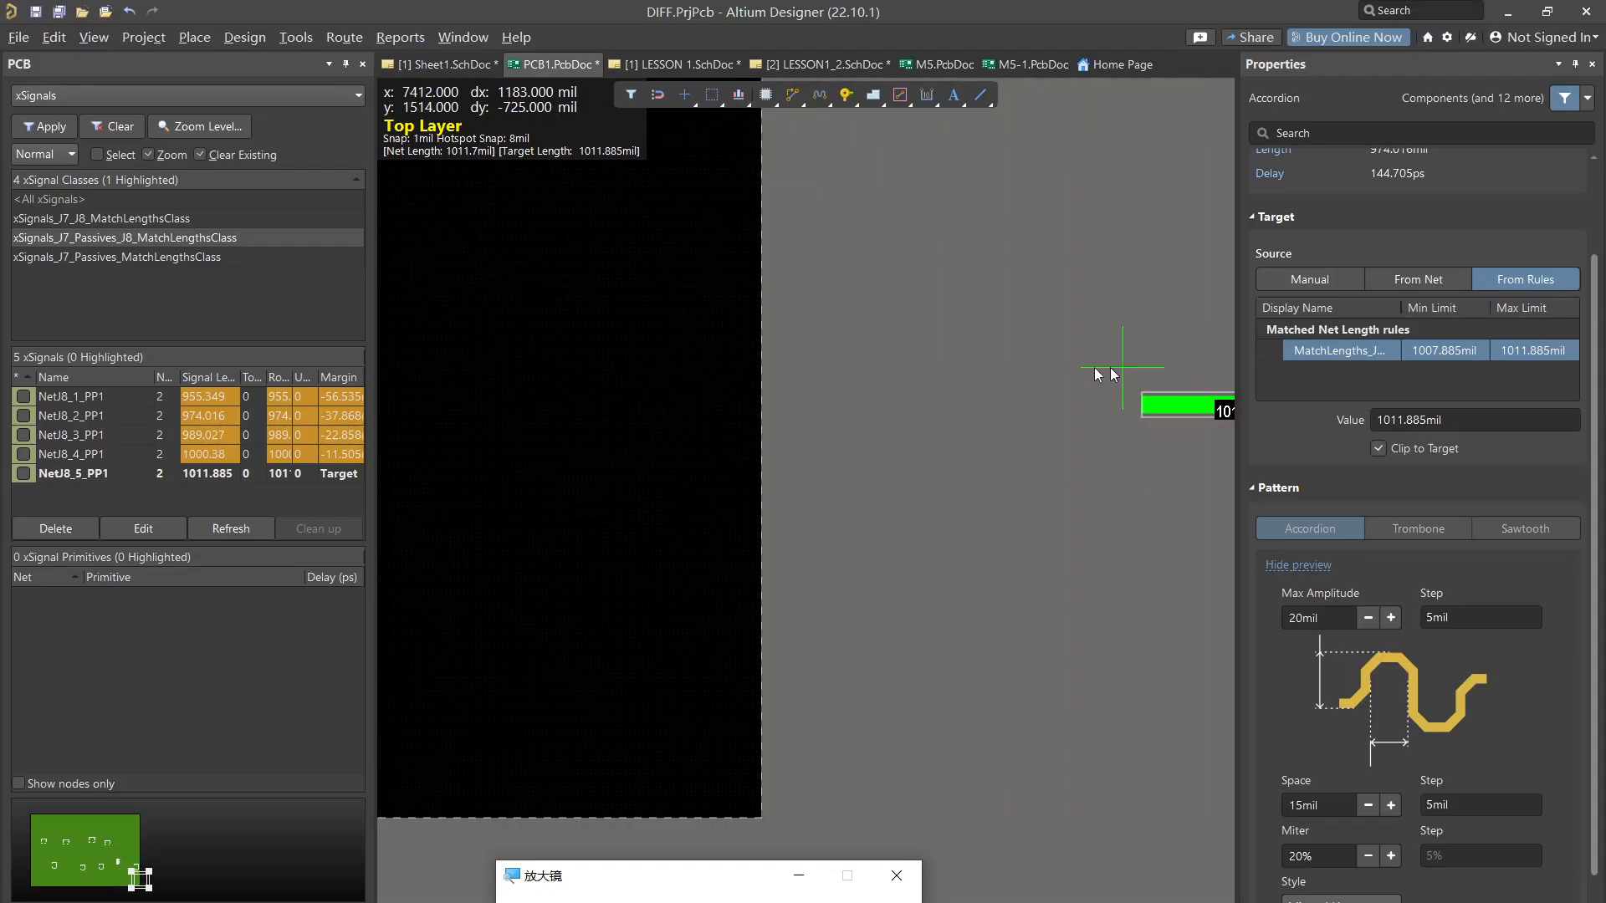
right_click(590, 358)
Add accordion meanders to the R4, R3 and R2 tracks leading to J8, tuning each to the 1011.885 mil rule target
scroll(546, 384, "down", 7, "ctrl")
scroll(465, 285, "up", 2, "ctrl")
scroll(465, 285, "up", 4, "ctrl")
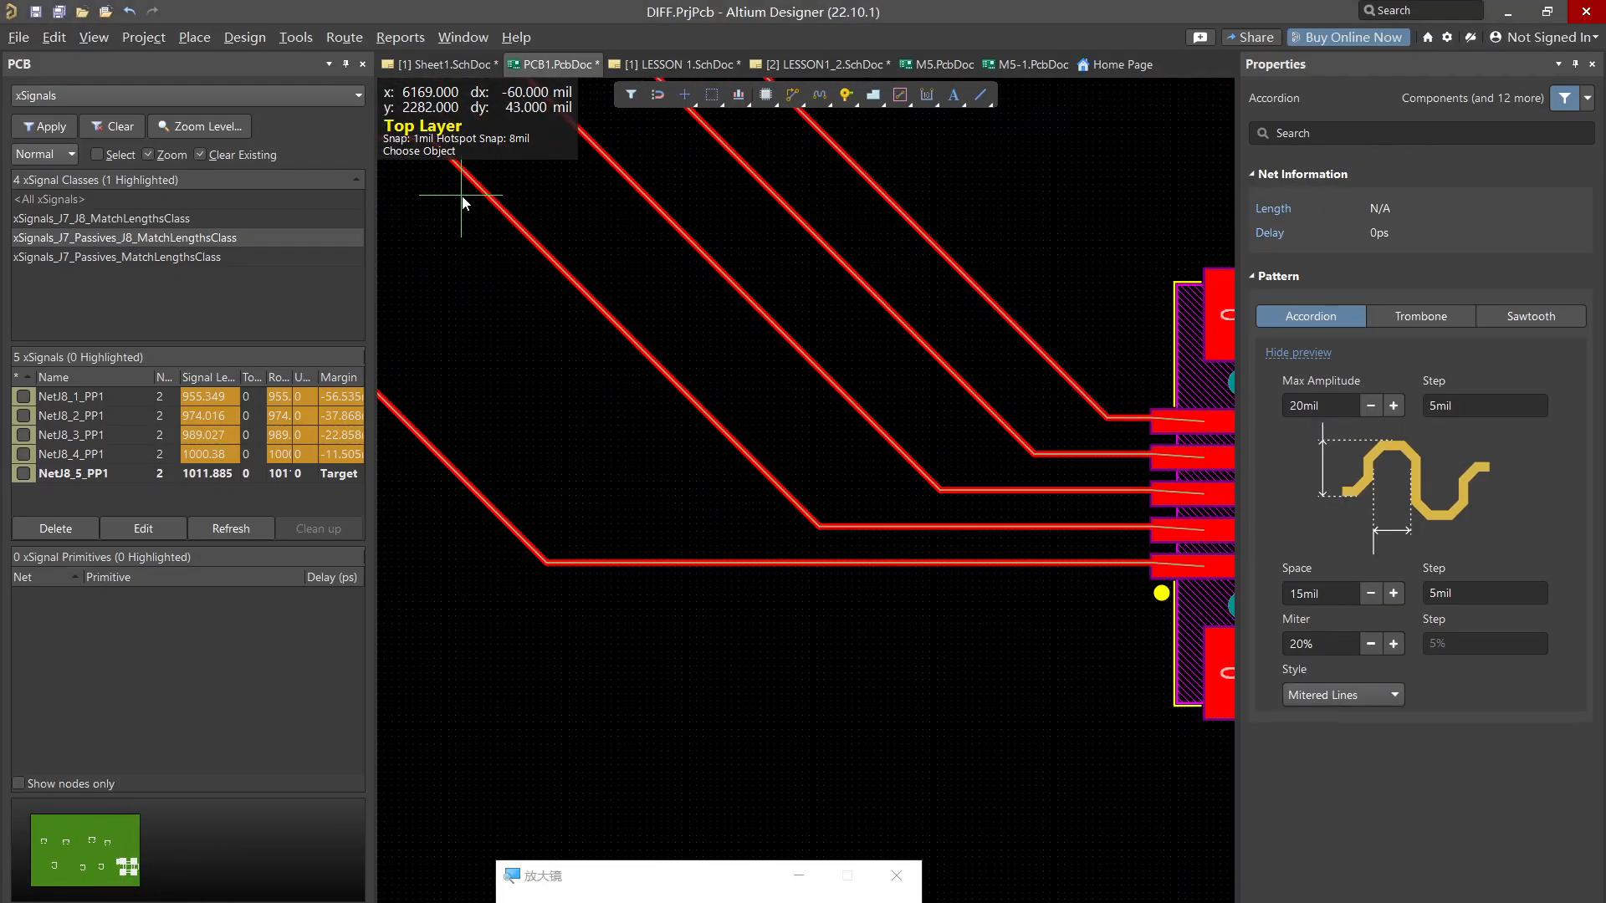
left_click(476, 261)
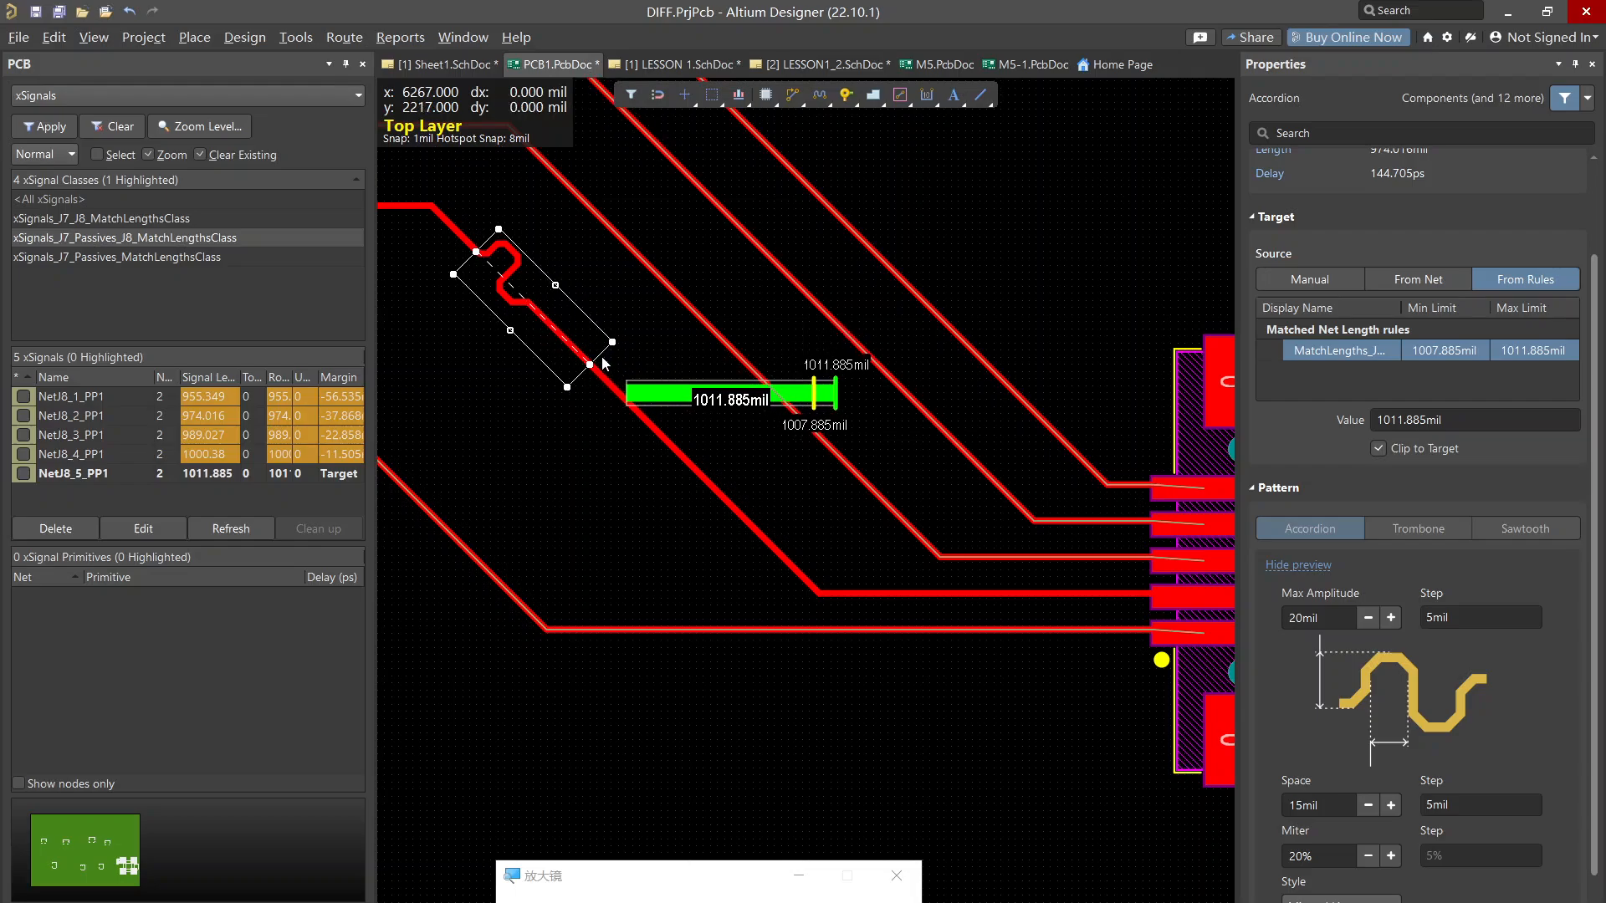
left_click(600, 354)
left_click(651, 264)
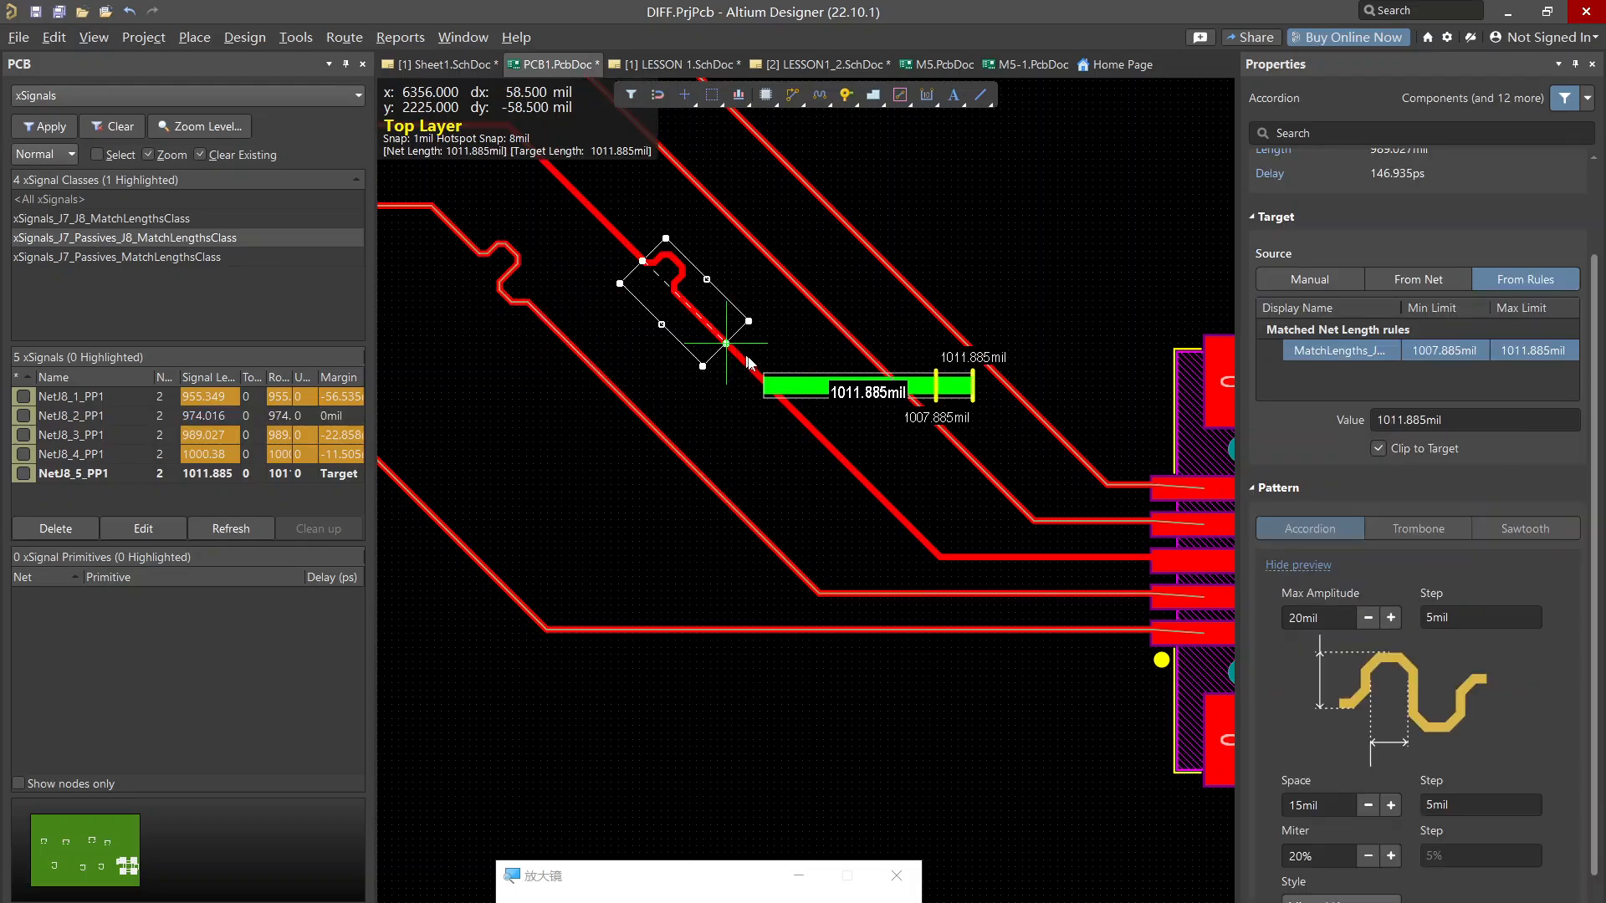
left_click(775, 391)
left_click(781, 272)
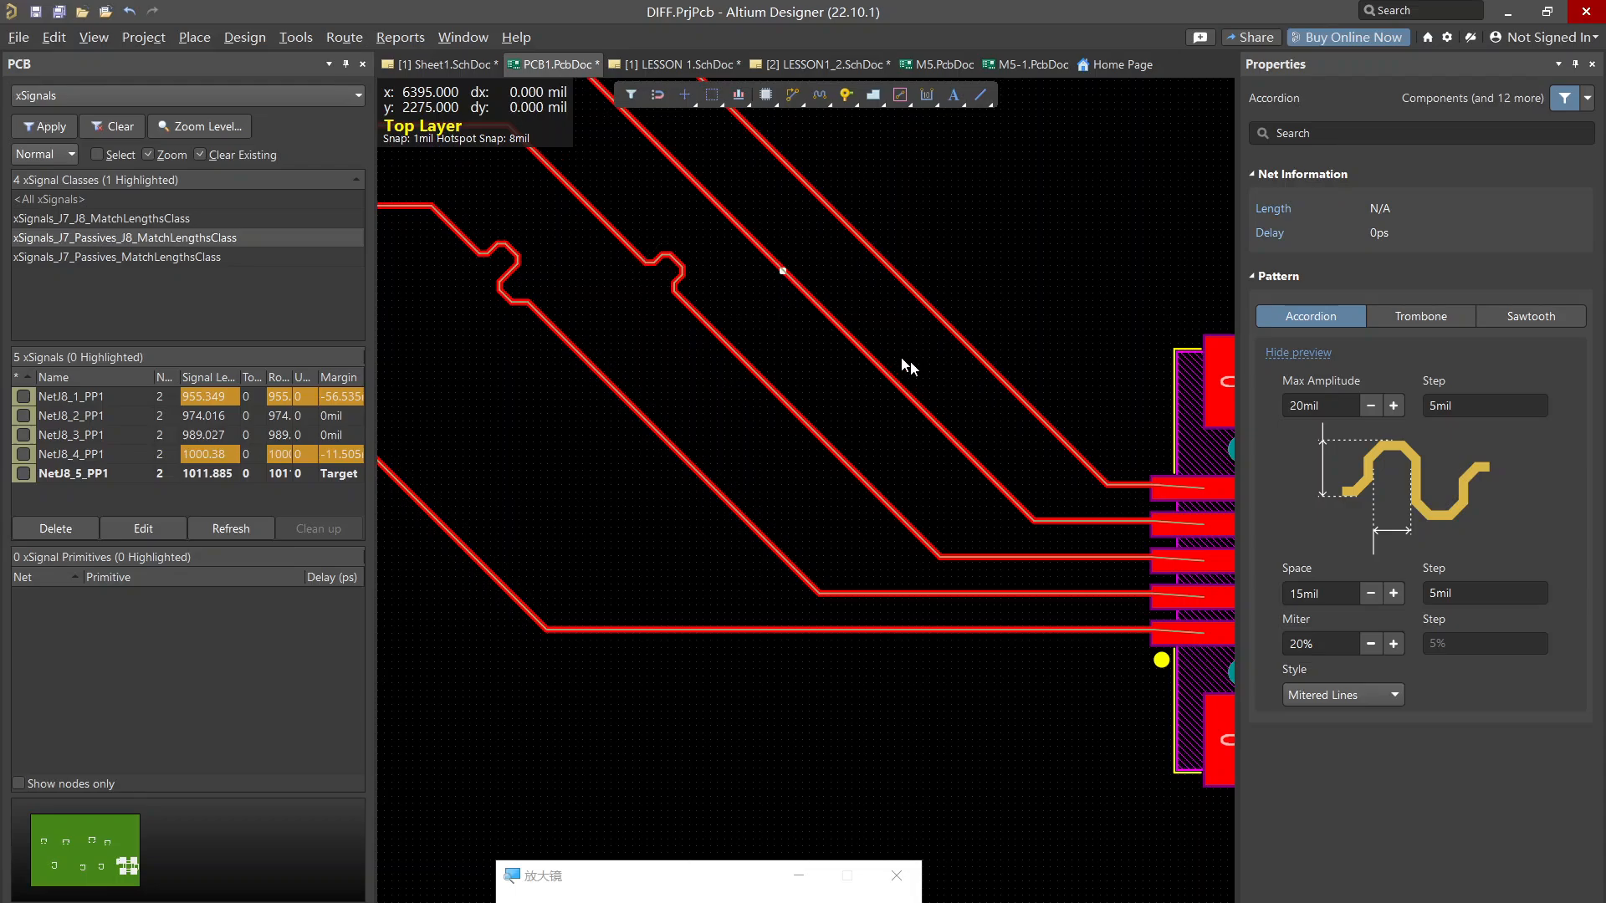
left_click(941, 378)
scroll(546, 407, "down", 1, "ctrl")
scroll(548, 410, "down", 1, "ctrl")
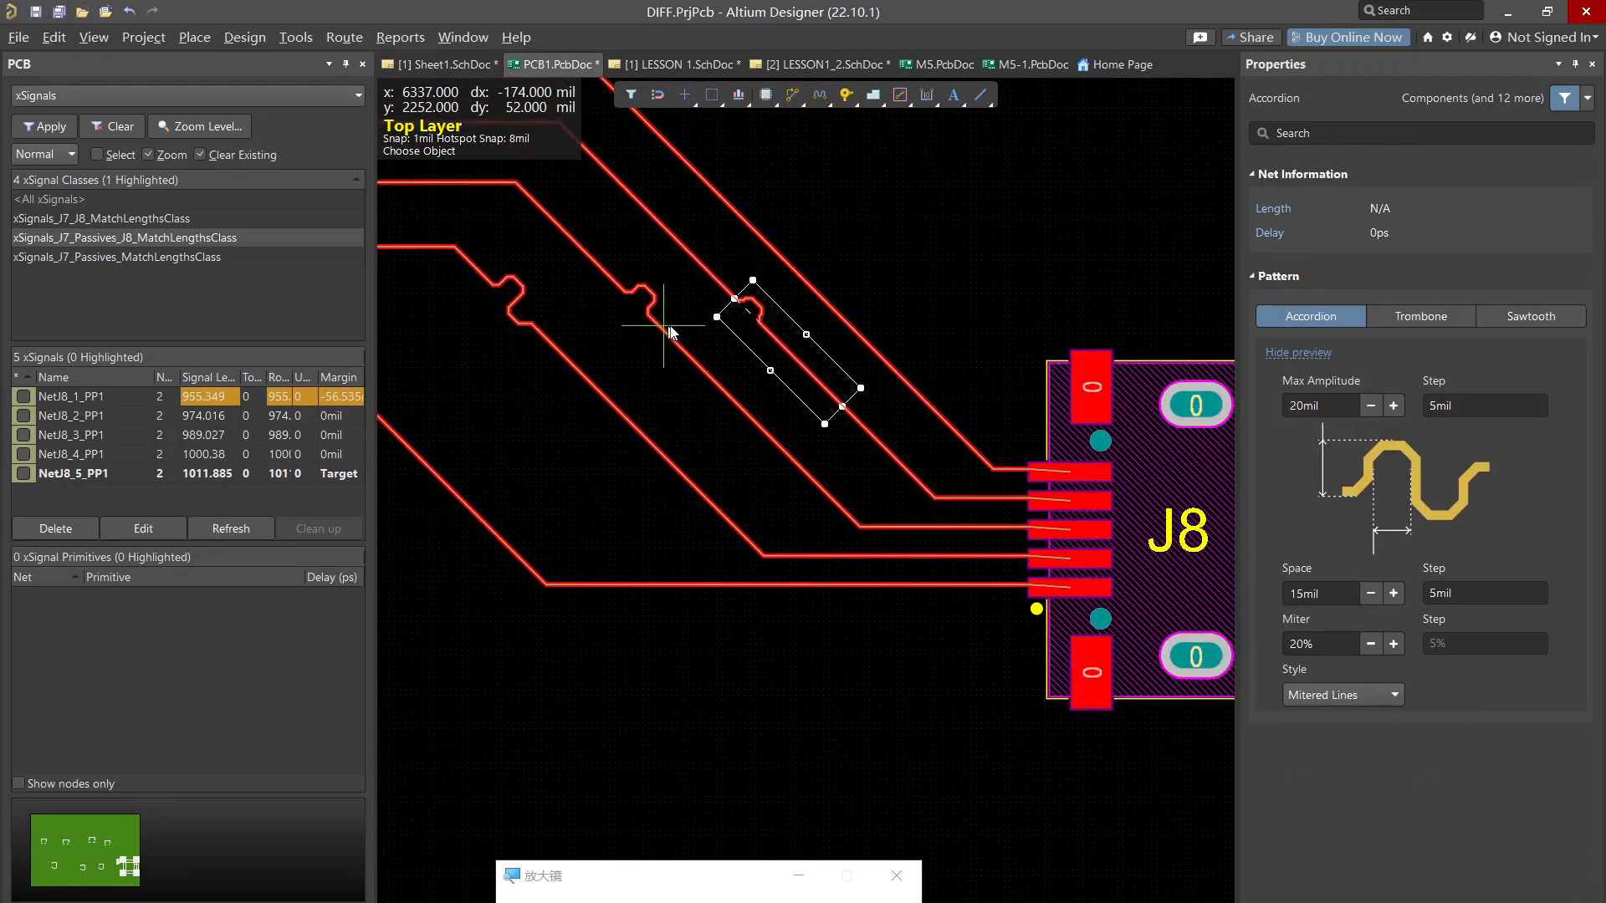
scroll(782, 292, "up", 2, "ctrl")
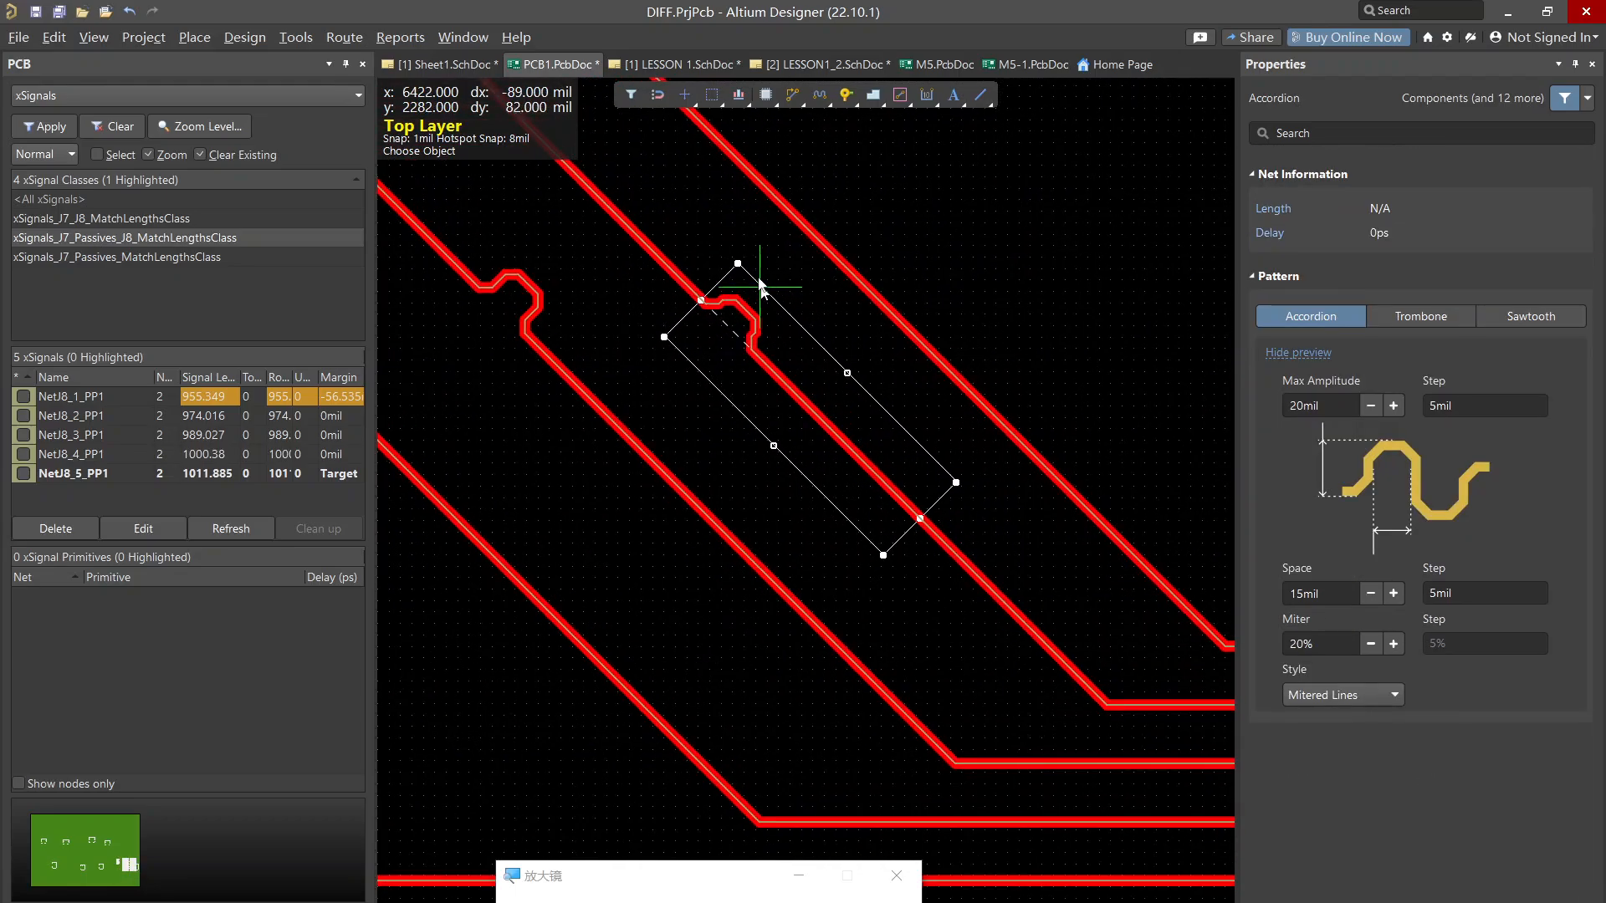
left_click(767, 195)
right_click(963, 386)
scroll(888, 396, "down", 4, "ctrl")
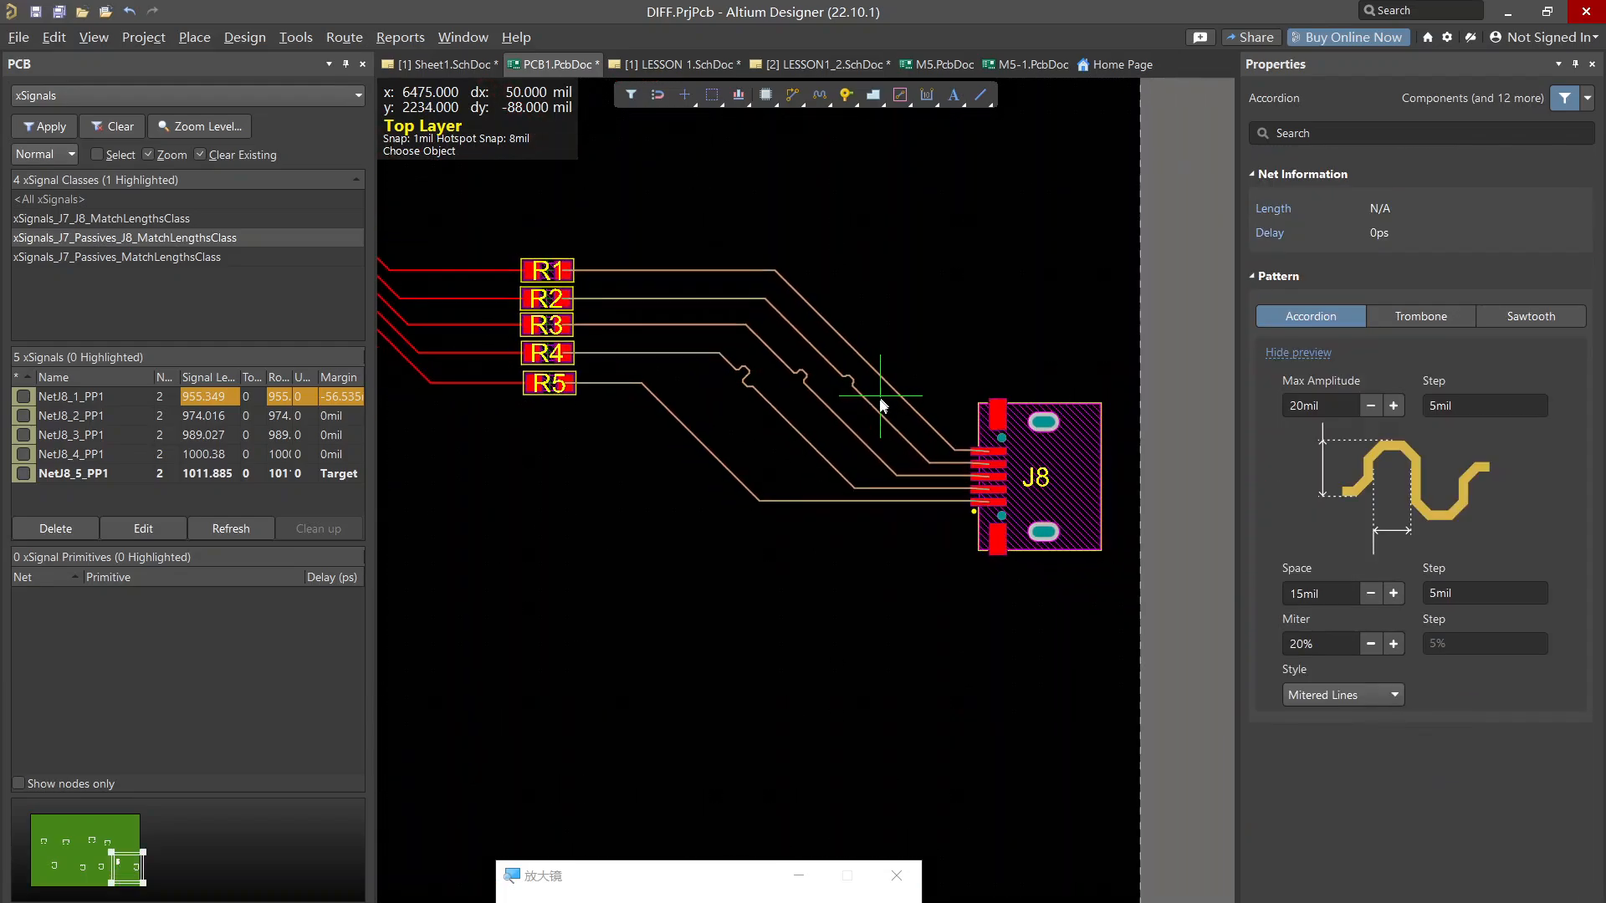
Tune the R5-to-J8 track with an accordion meander to the 1011.885 mil target, and end length tuning
scroll(669, 406, "up", 3, "ctrl")
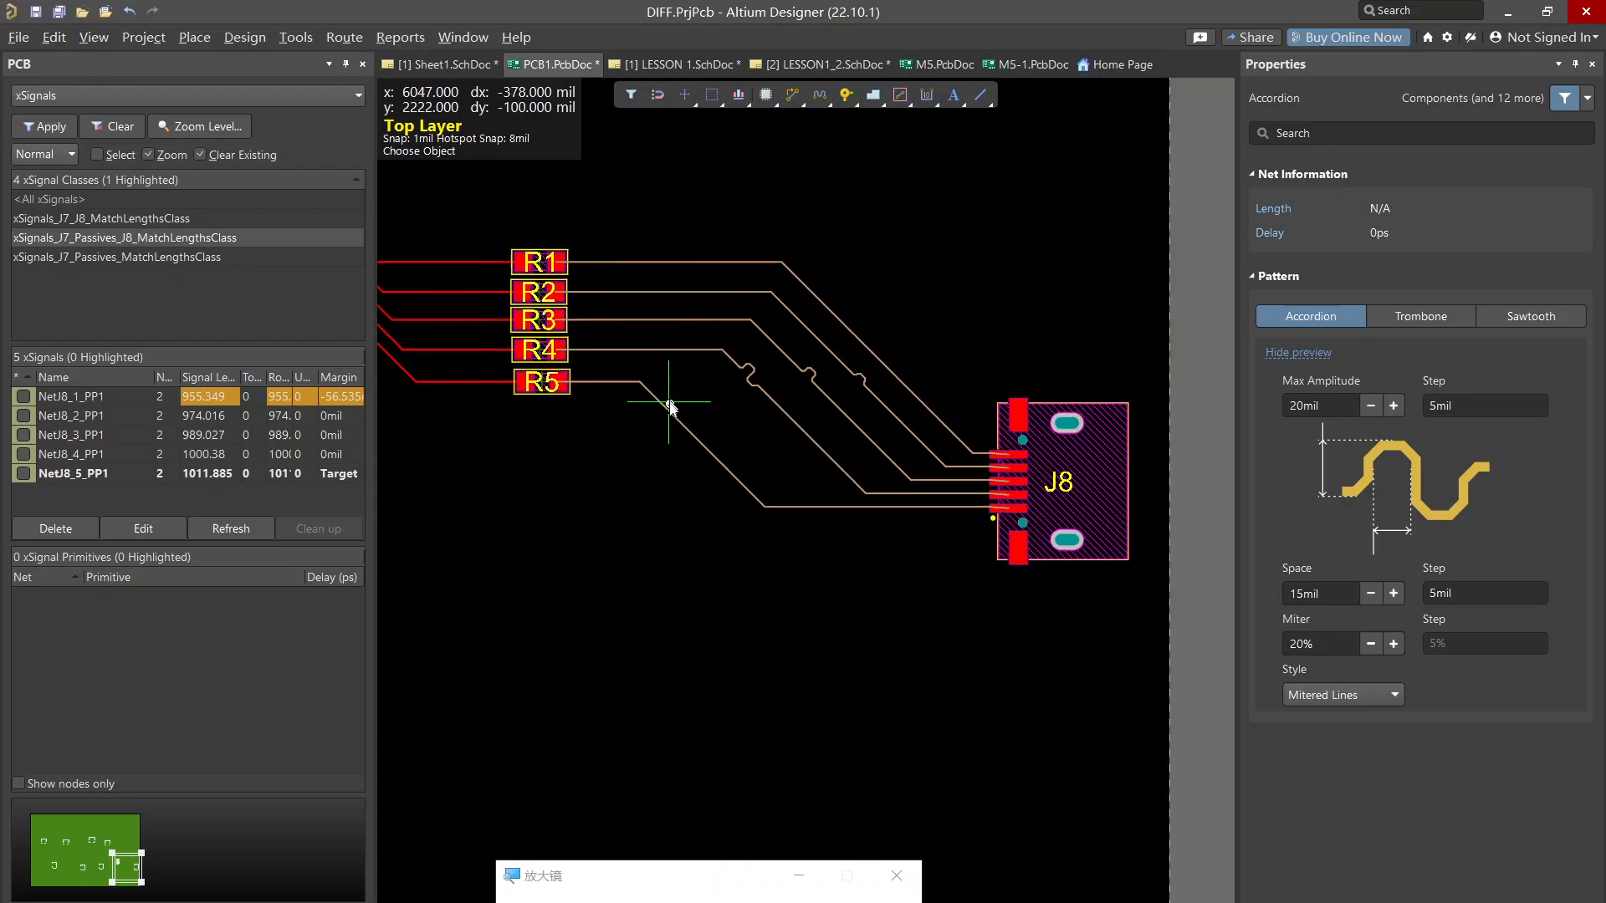
right_click_drag(631, 535, 535, 485)
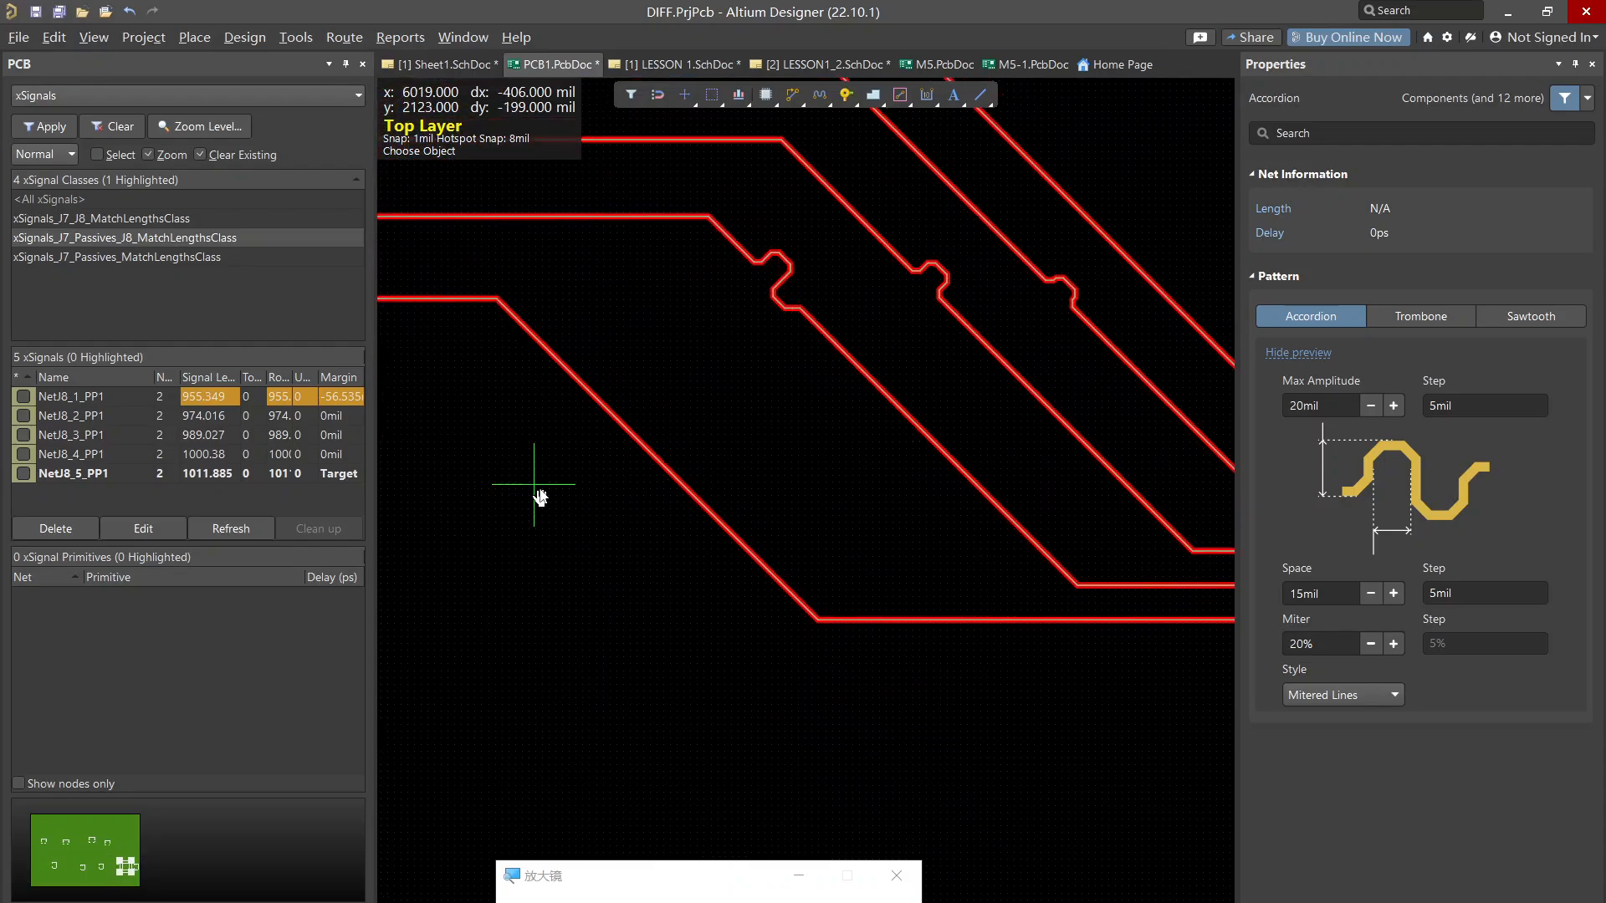
left_click(574, 376)
left_click(754, 499)
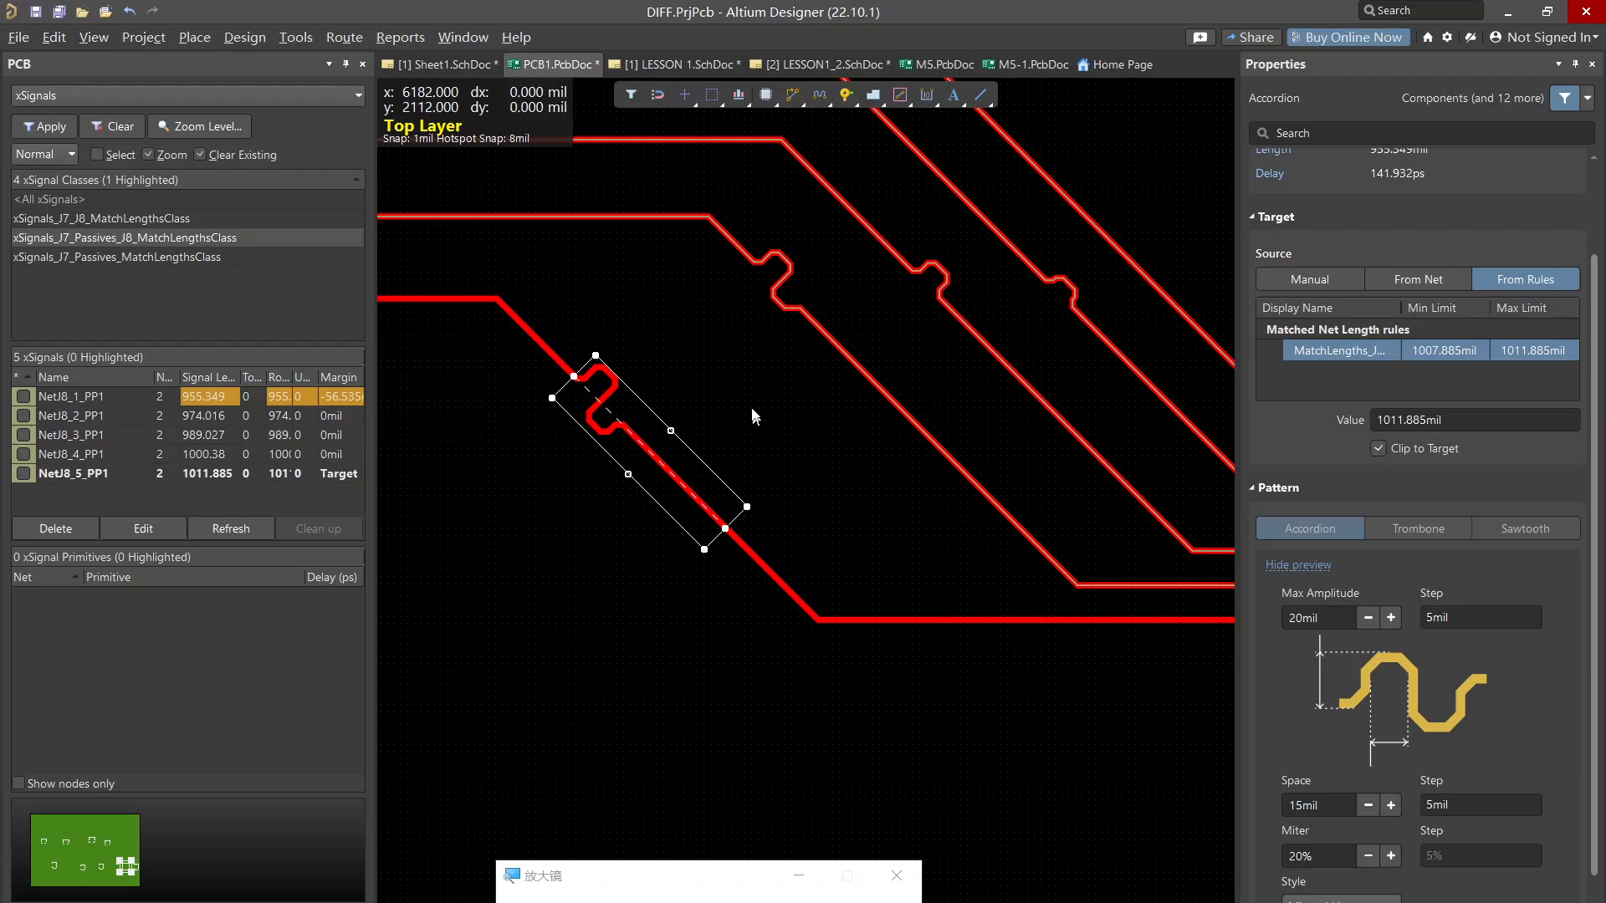
right_click(752, 403)
left_click(824, 484)
scroll(828, 502, "down", 3, "ctrl")
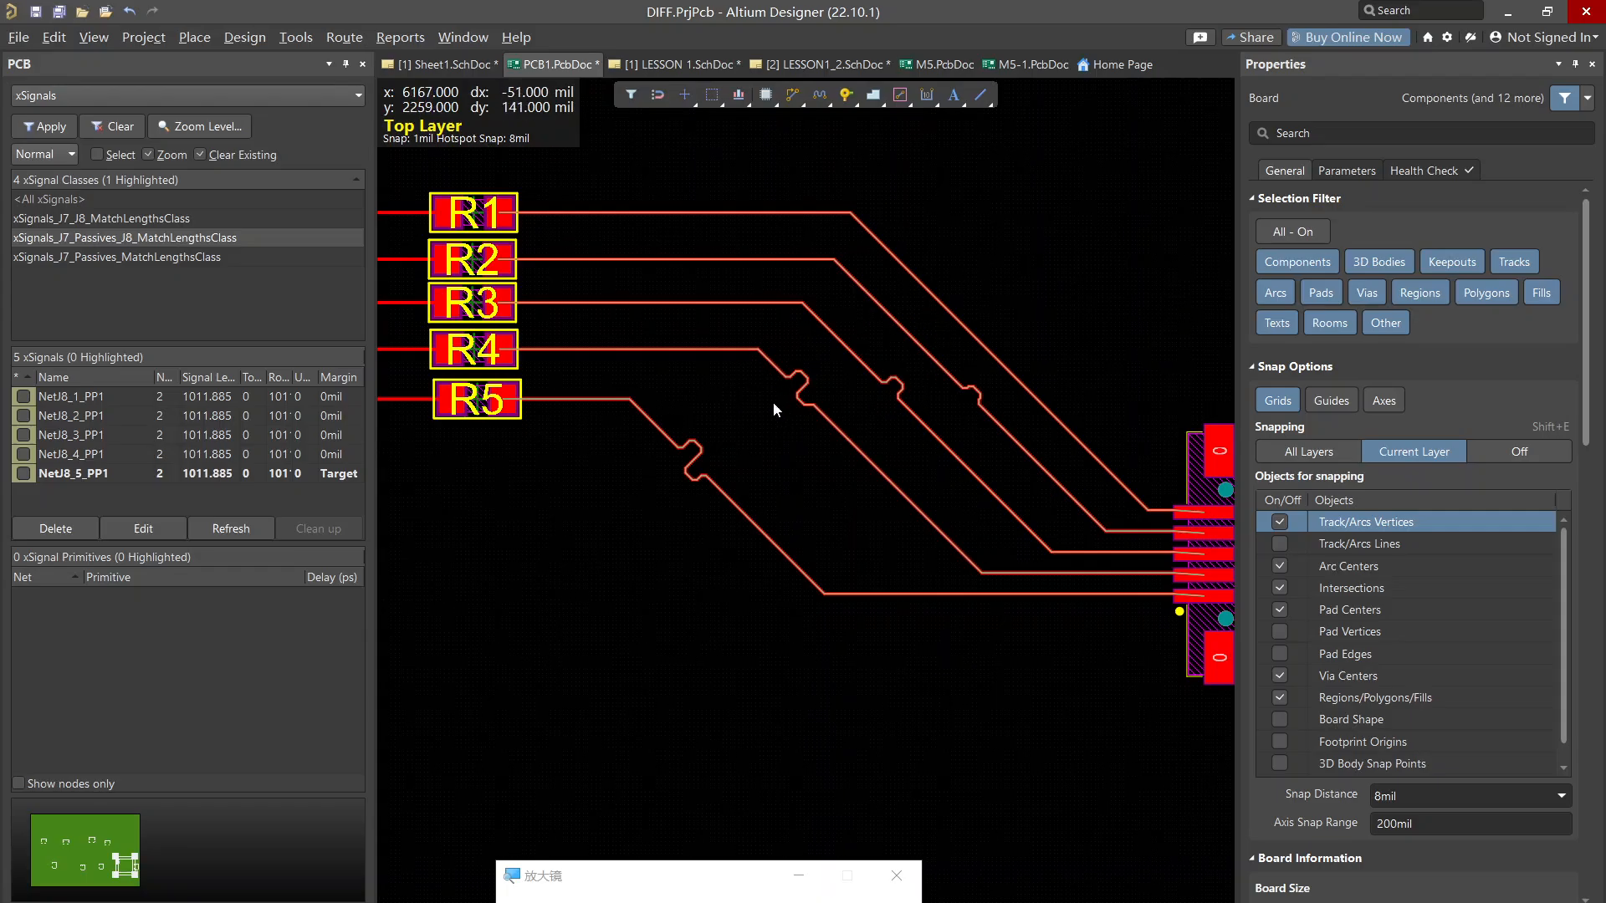
Display the xSignals_J7_Passives_MatchLengthsClass tracks between J7 and the resistors, and start interactive length tuning
scroll(772, 401, "down", 4, "ctrl")
scroll(540, 267, "up", 2, "ctrl")
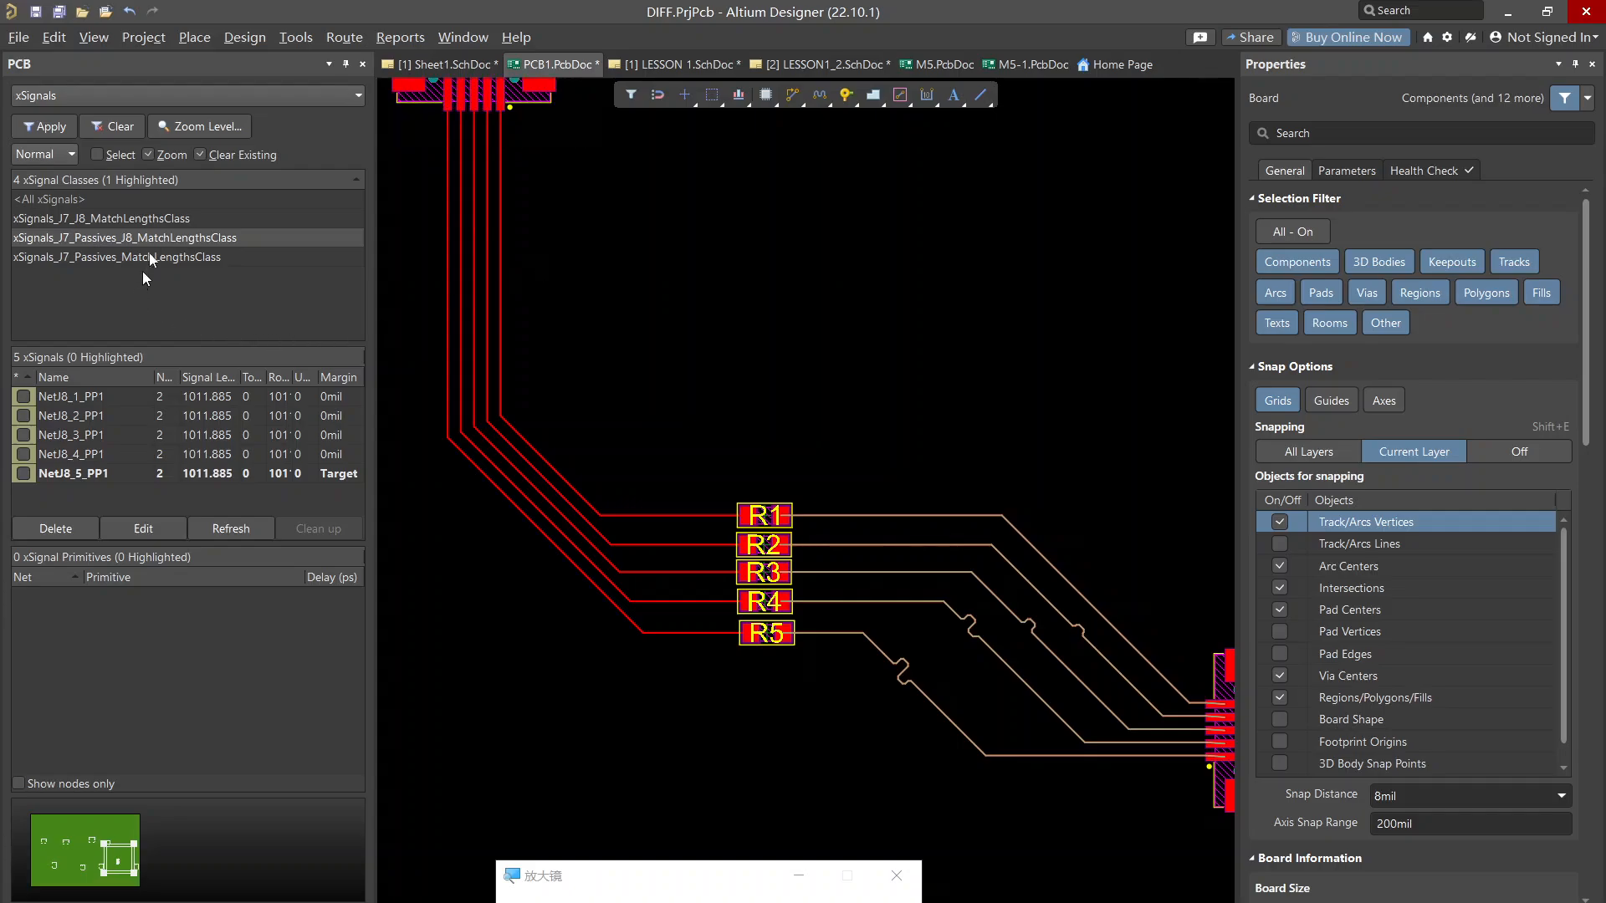
left_click(93, 254)
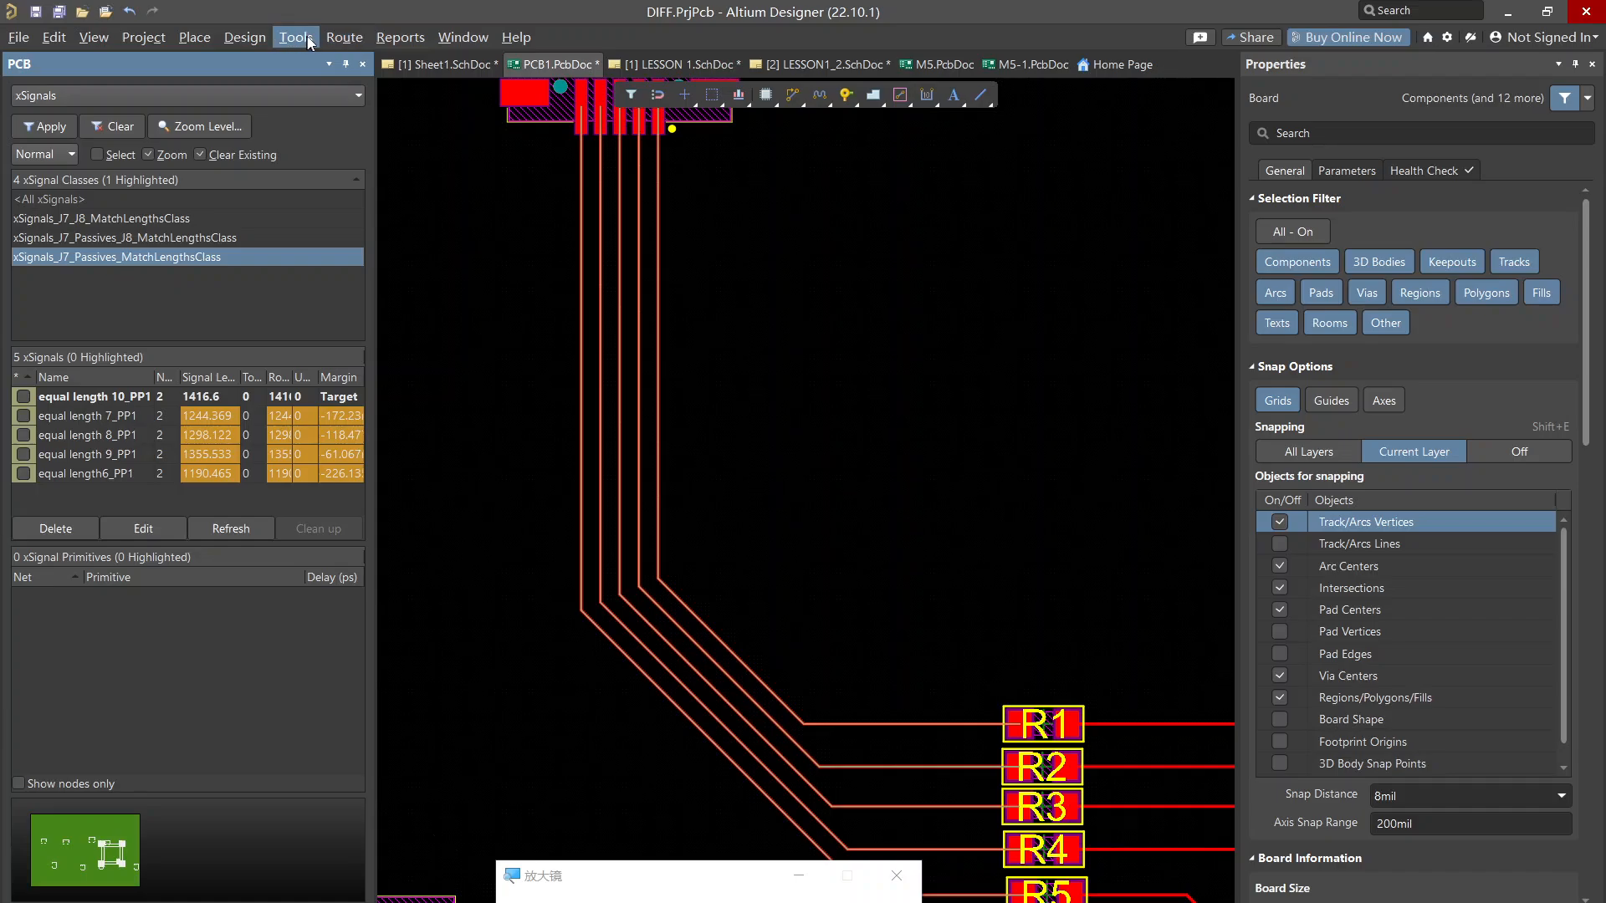
left_click(351, 40)
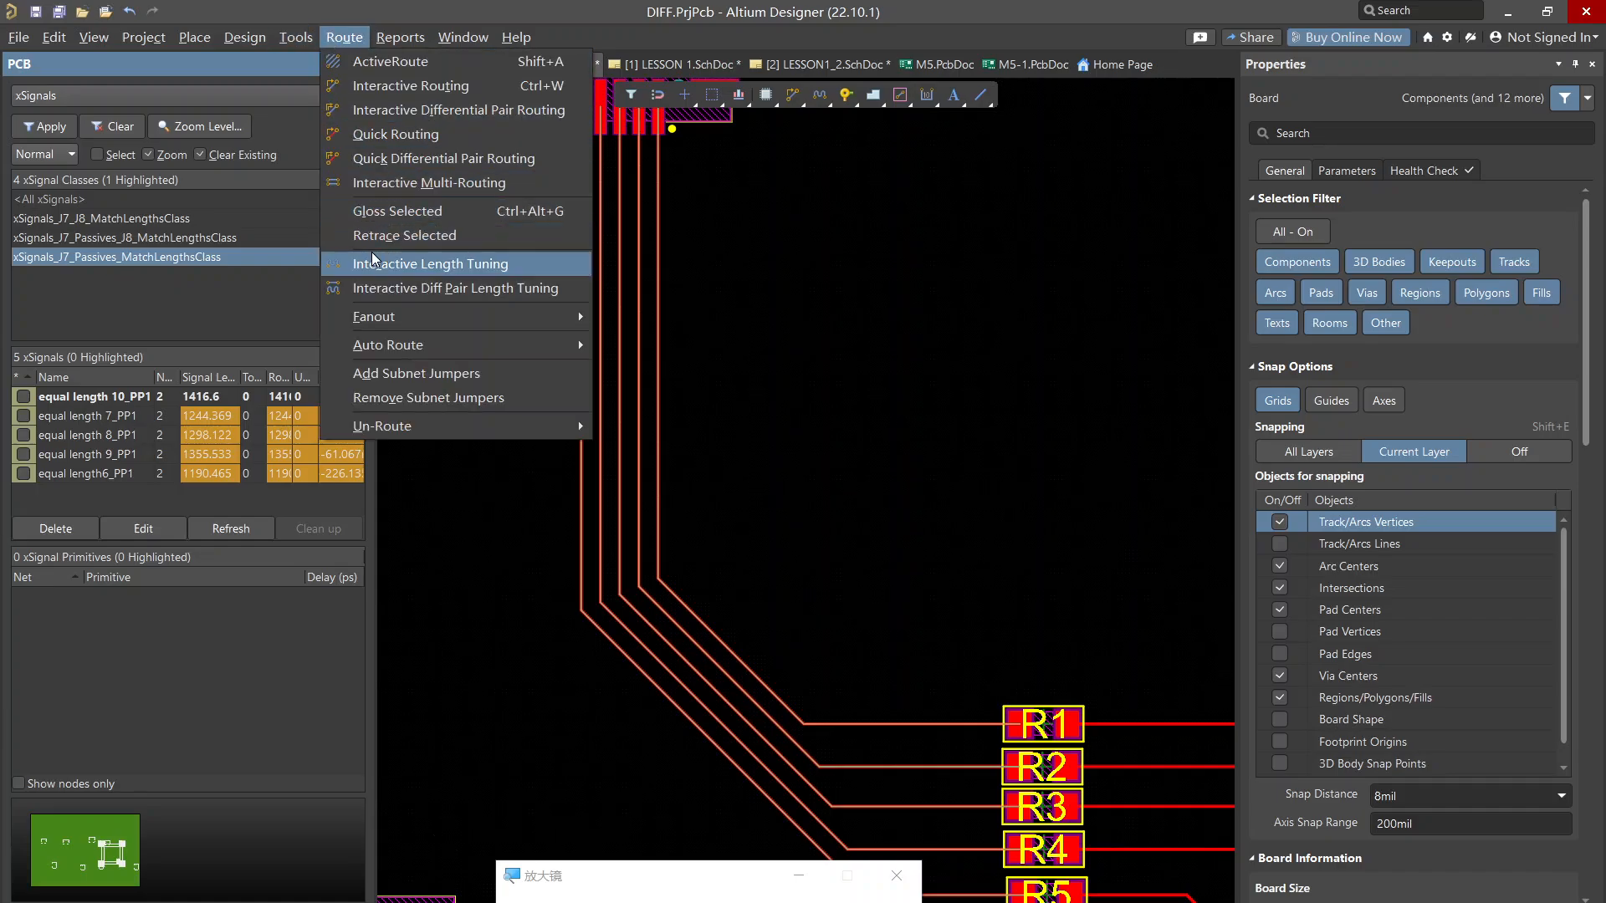
left_click(374, 264)
Add an accordion meander to the equal length6 track below J7, tuning it to the 1416.6 mil rule target
scroll(640, 224, "up", 3, "ctrl")
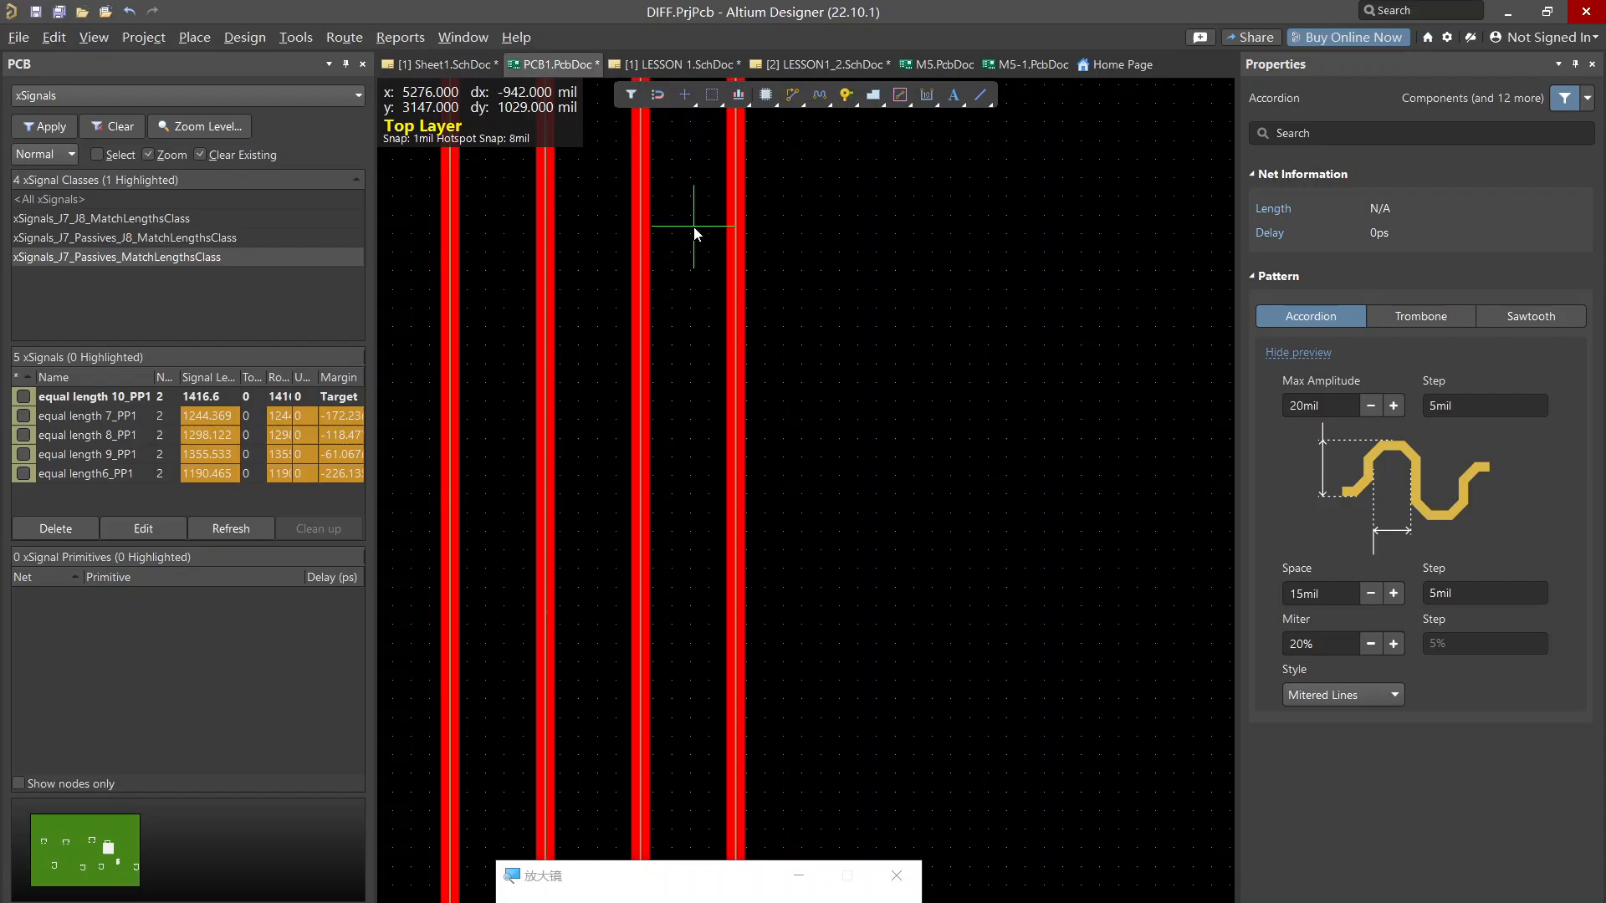
left_click(736, 212)
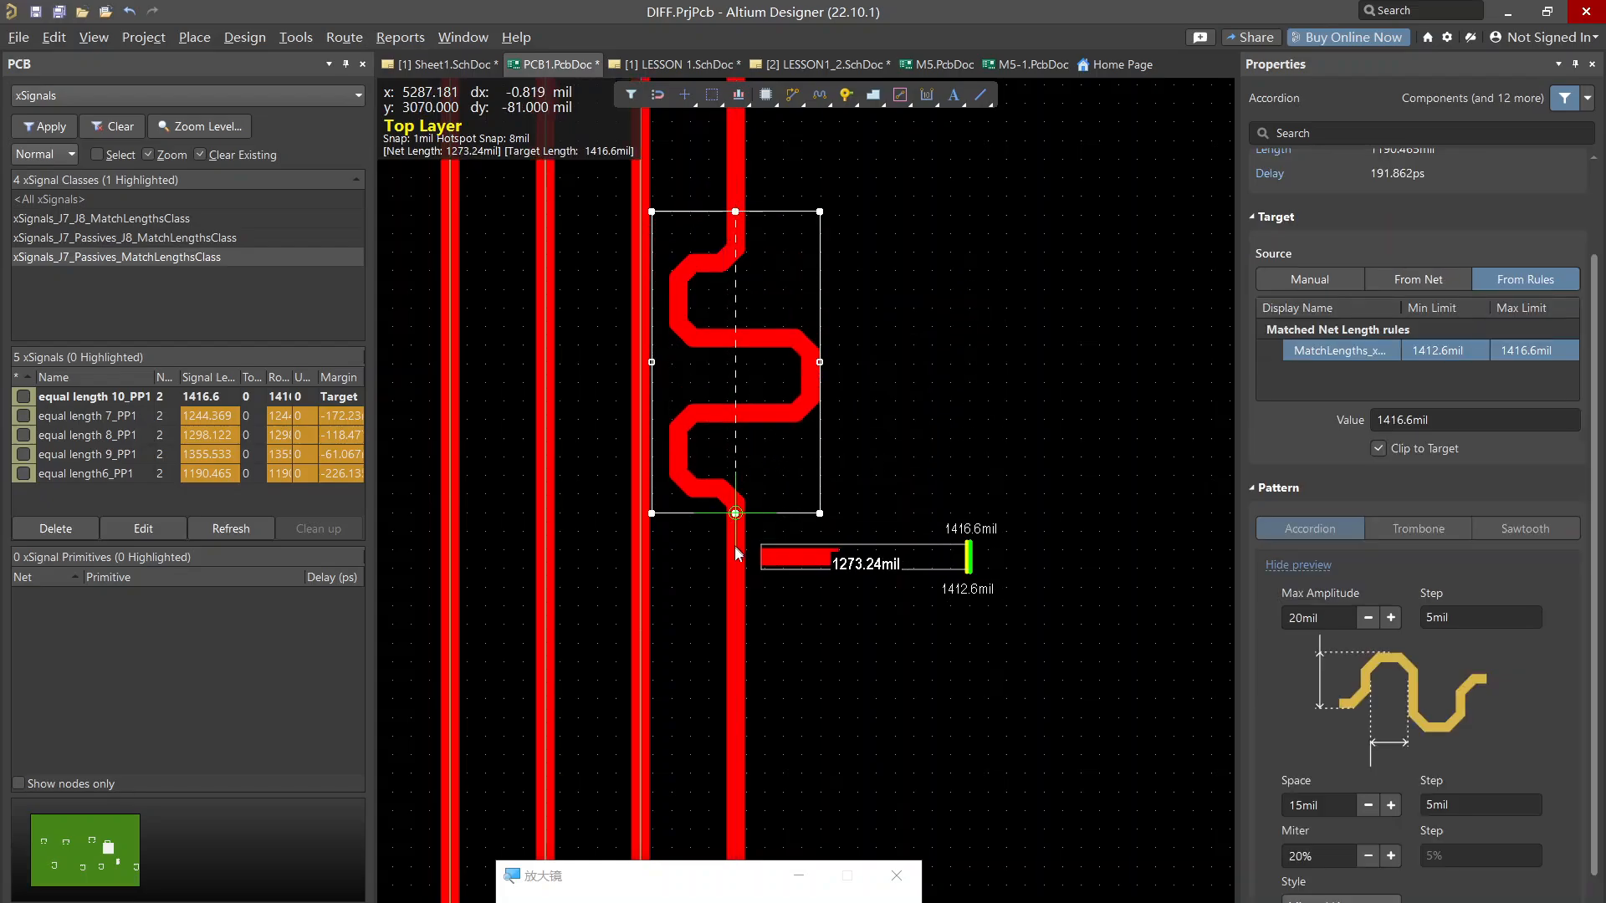
scroll(739, 570, "down", 2)
scroll(746, 559, "down", 5, "ctrl")
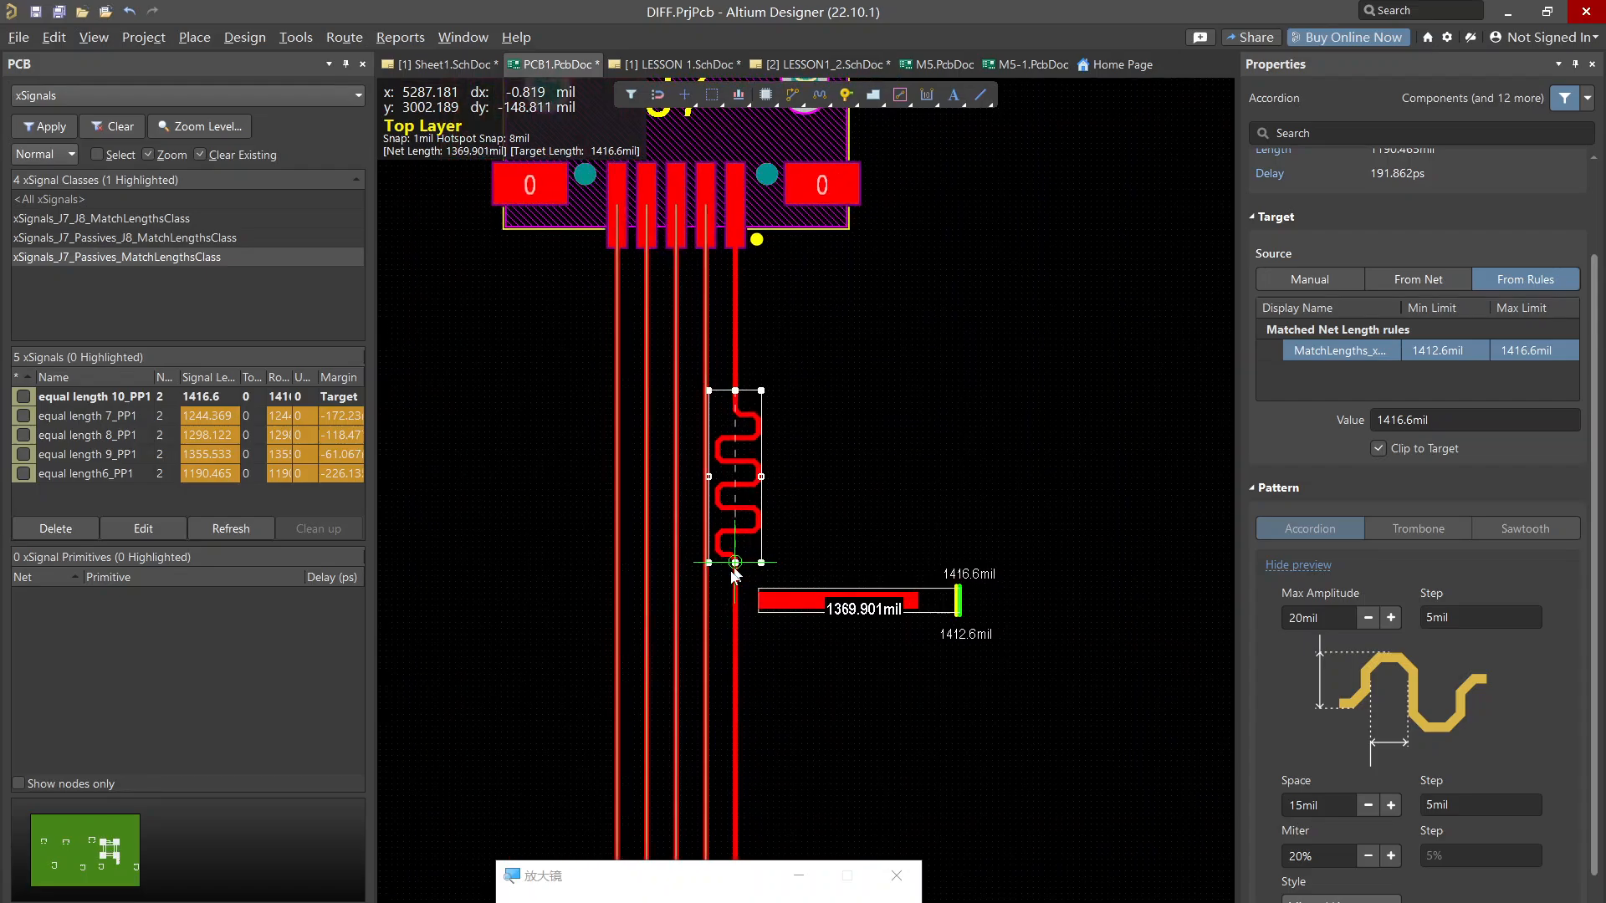
left_click(736, 506)
scroll(736, 506, "down", 2)
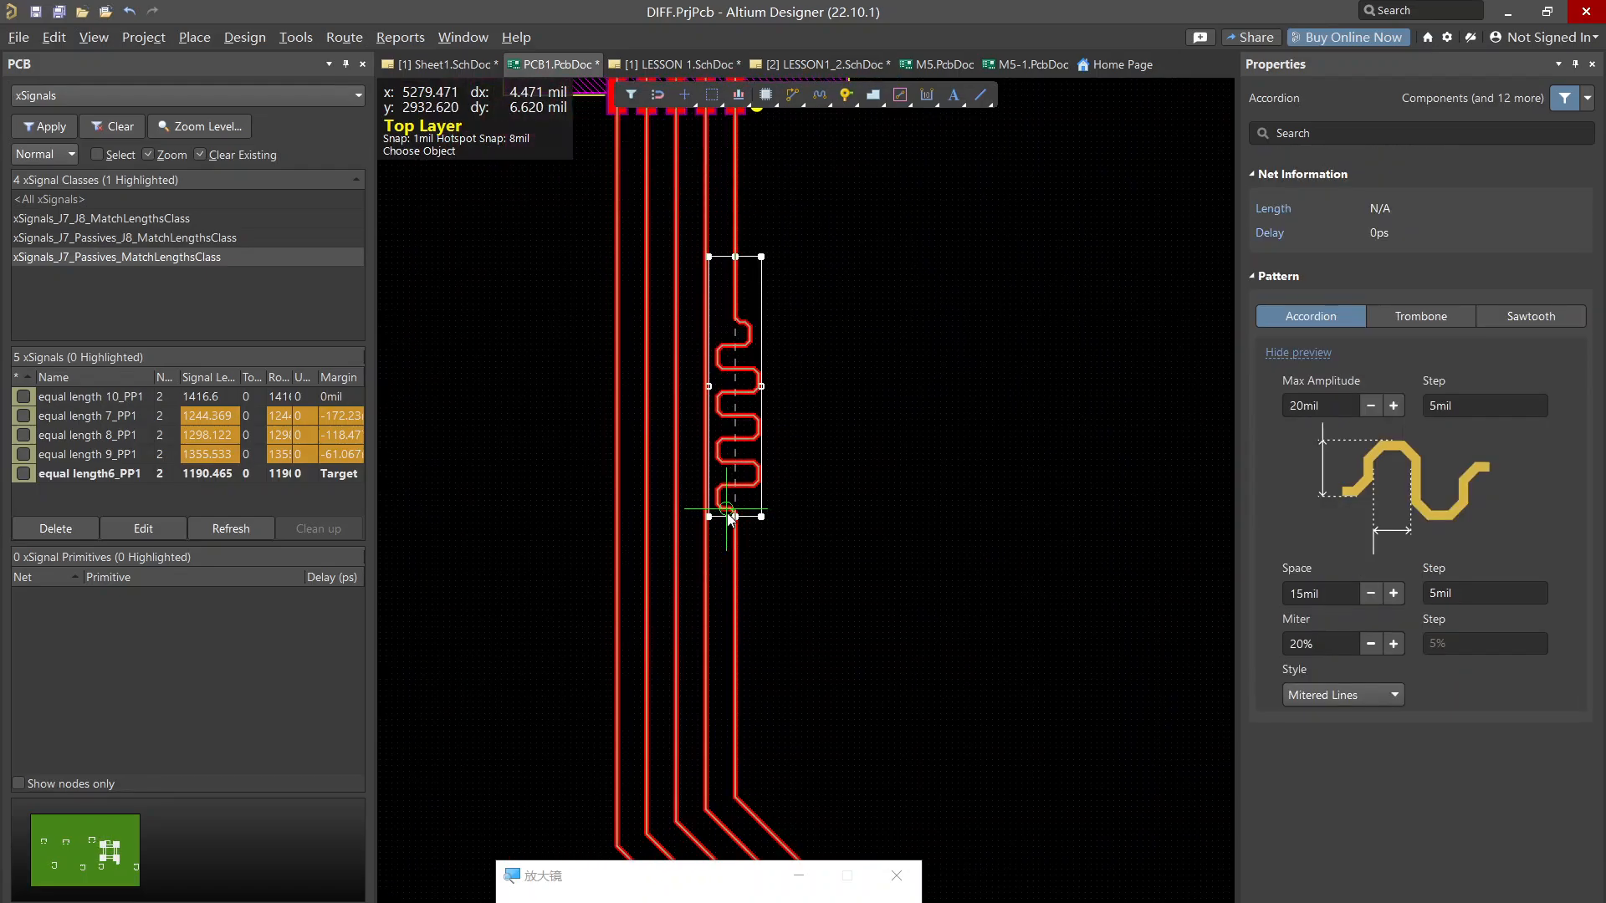
Tune the equal length 7, 8 and 9 tracks below J7 with accordion meanders to the 1416.6 mil target, and end length tuning
left_click(706, 530)
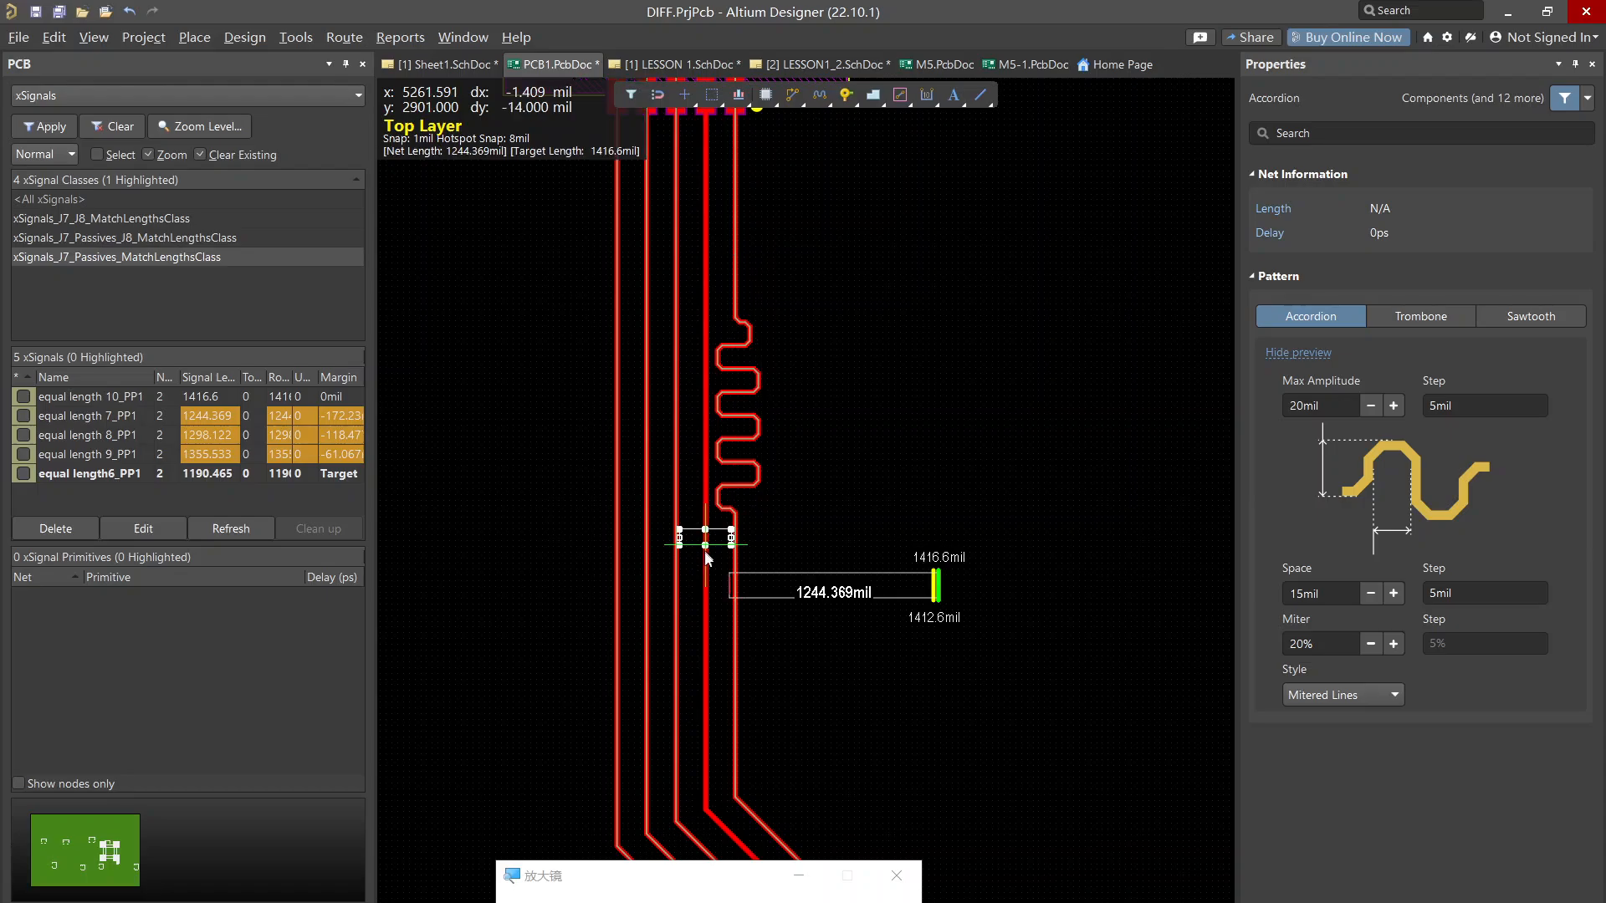
left_click(699, 721)
scroll(656, 419, "up", 1)
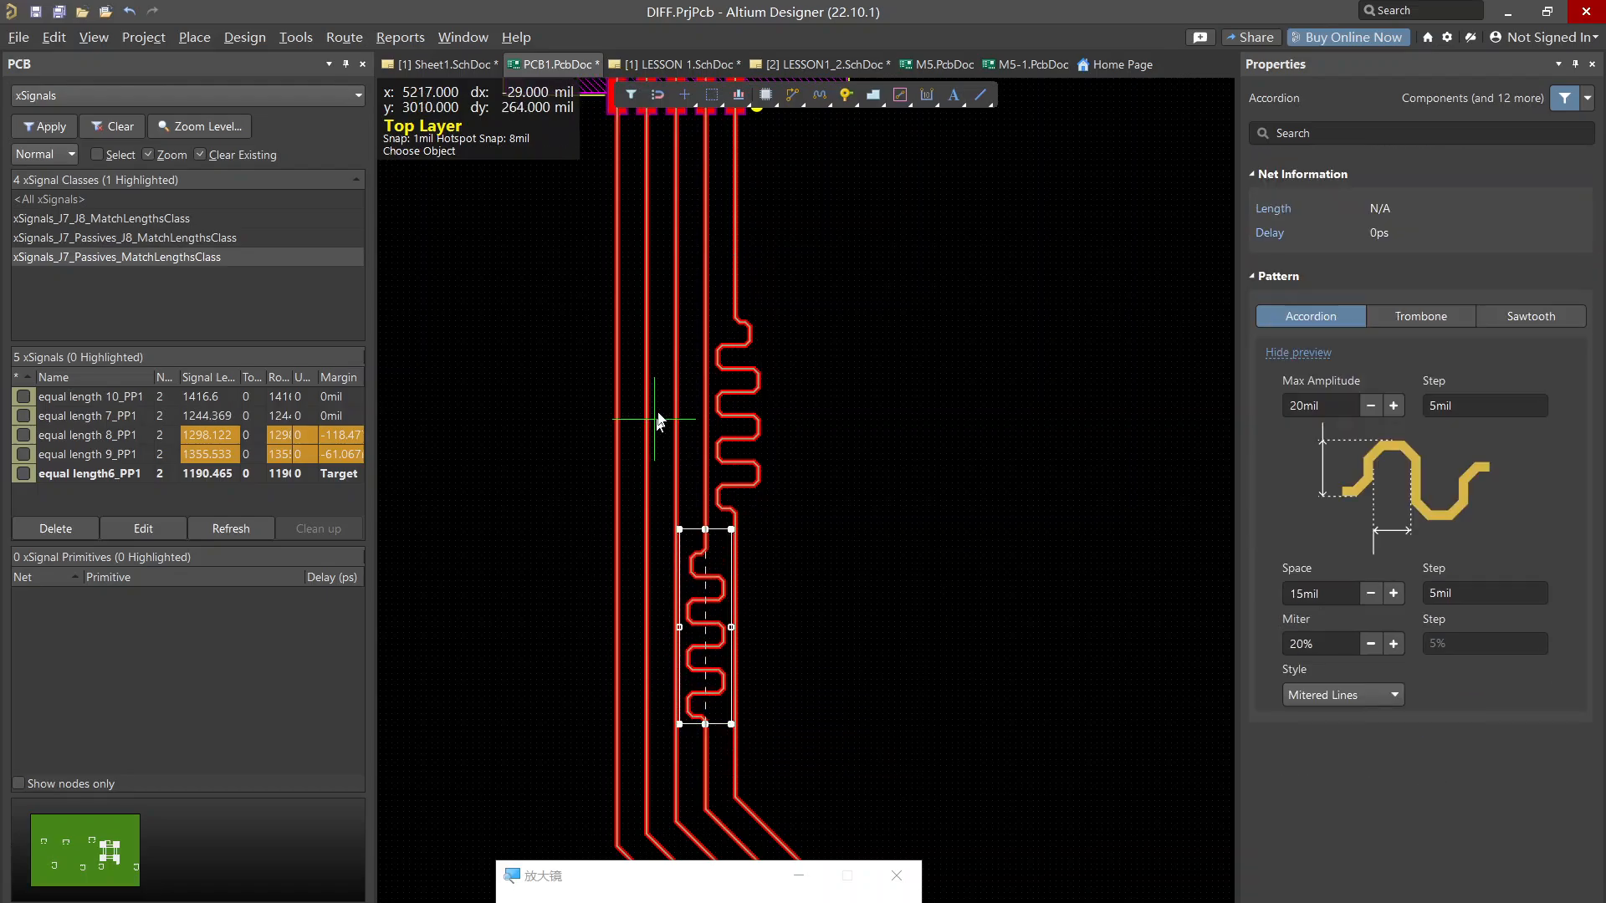
left_click(677, 366)
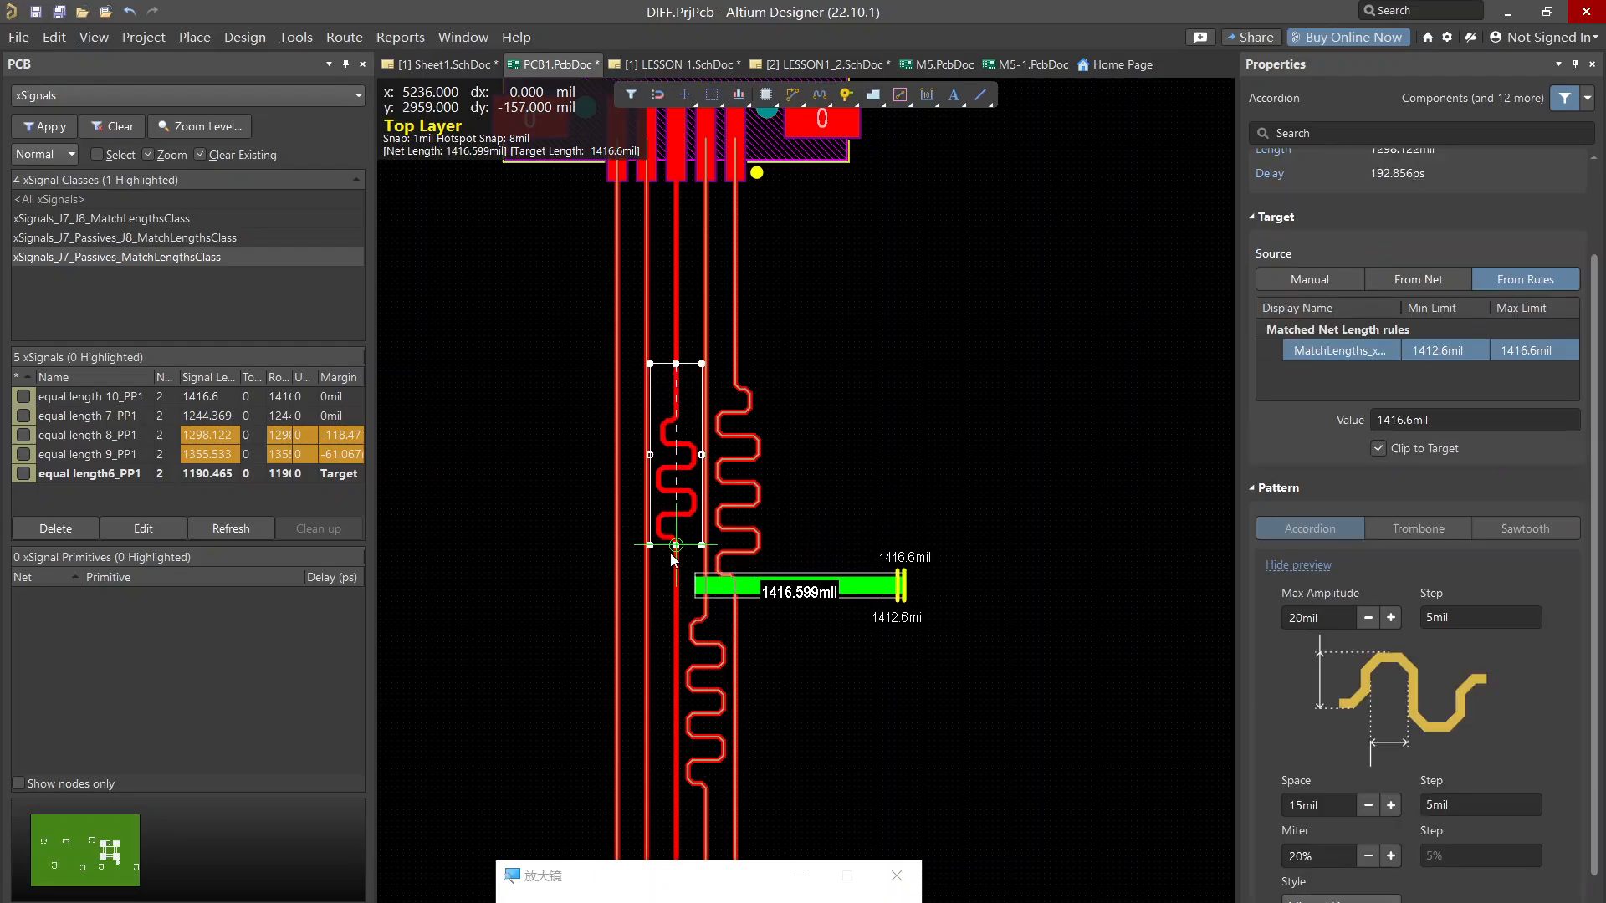
left_click(674, 559)
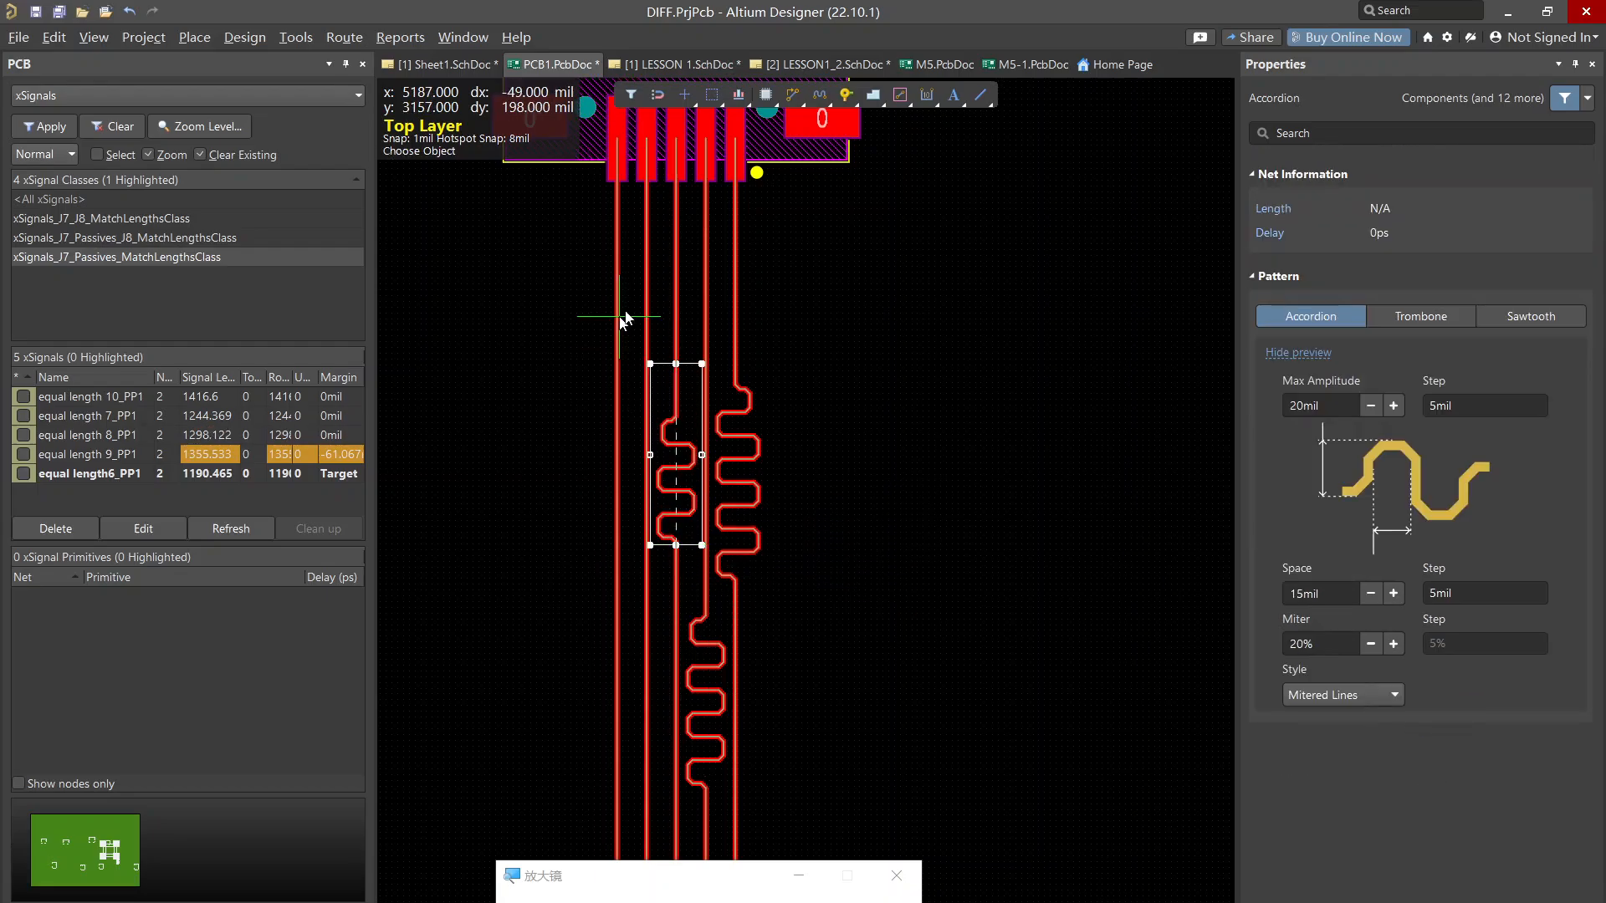
left_click(645, 221)
left_click(557, 383)
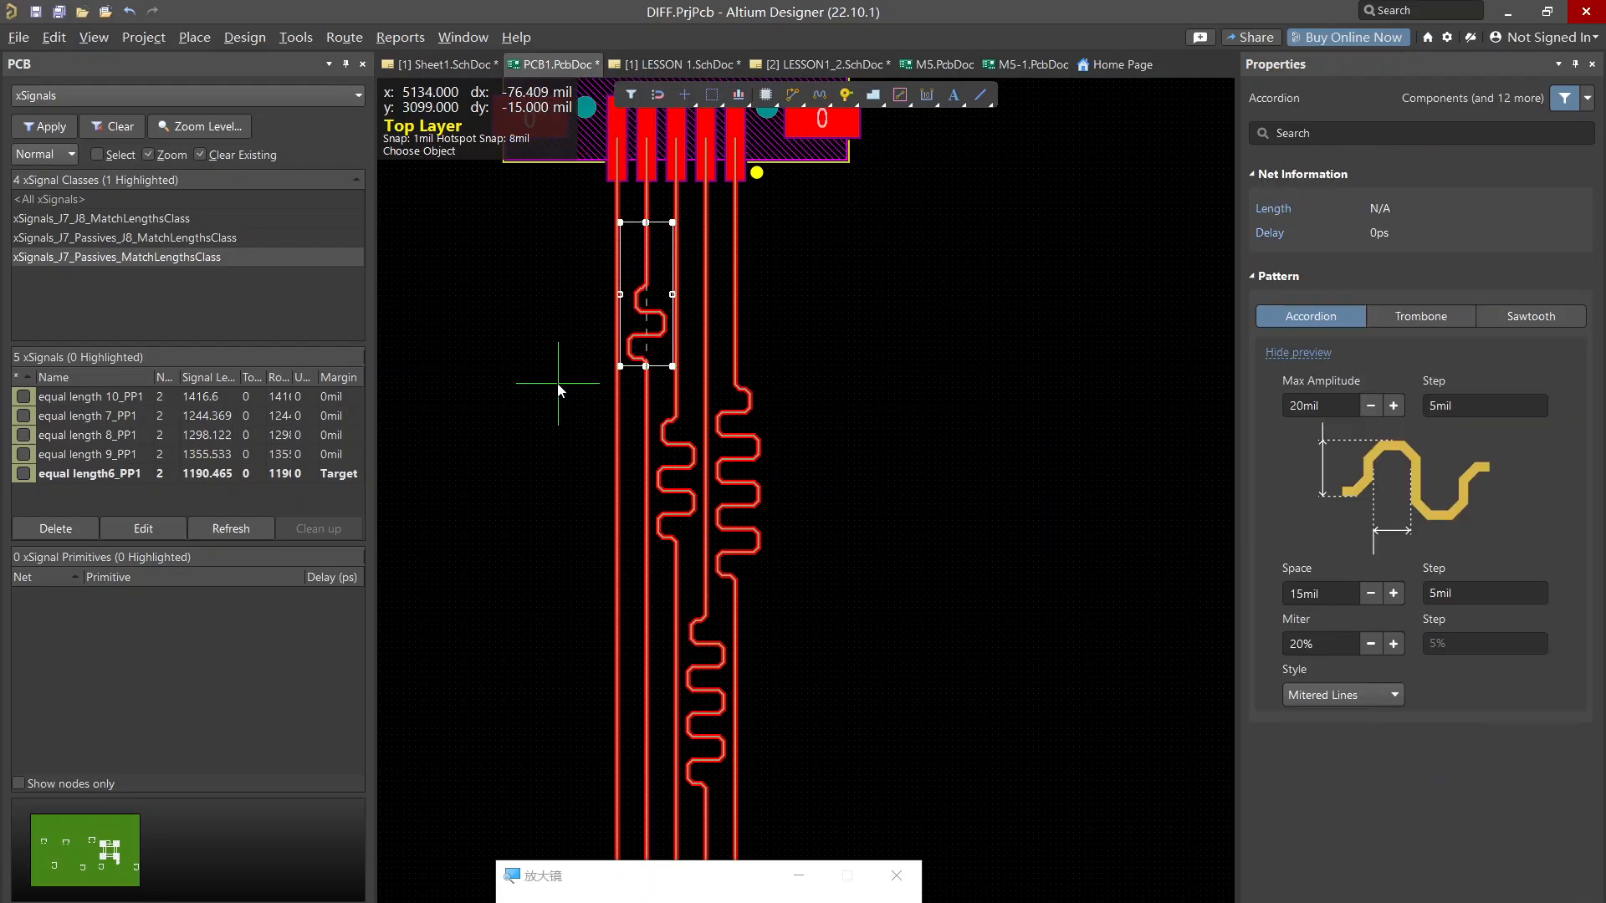
scroll(810, 343, "down", 2, "ctrl")
right_click(815, 407)
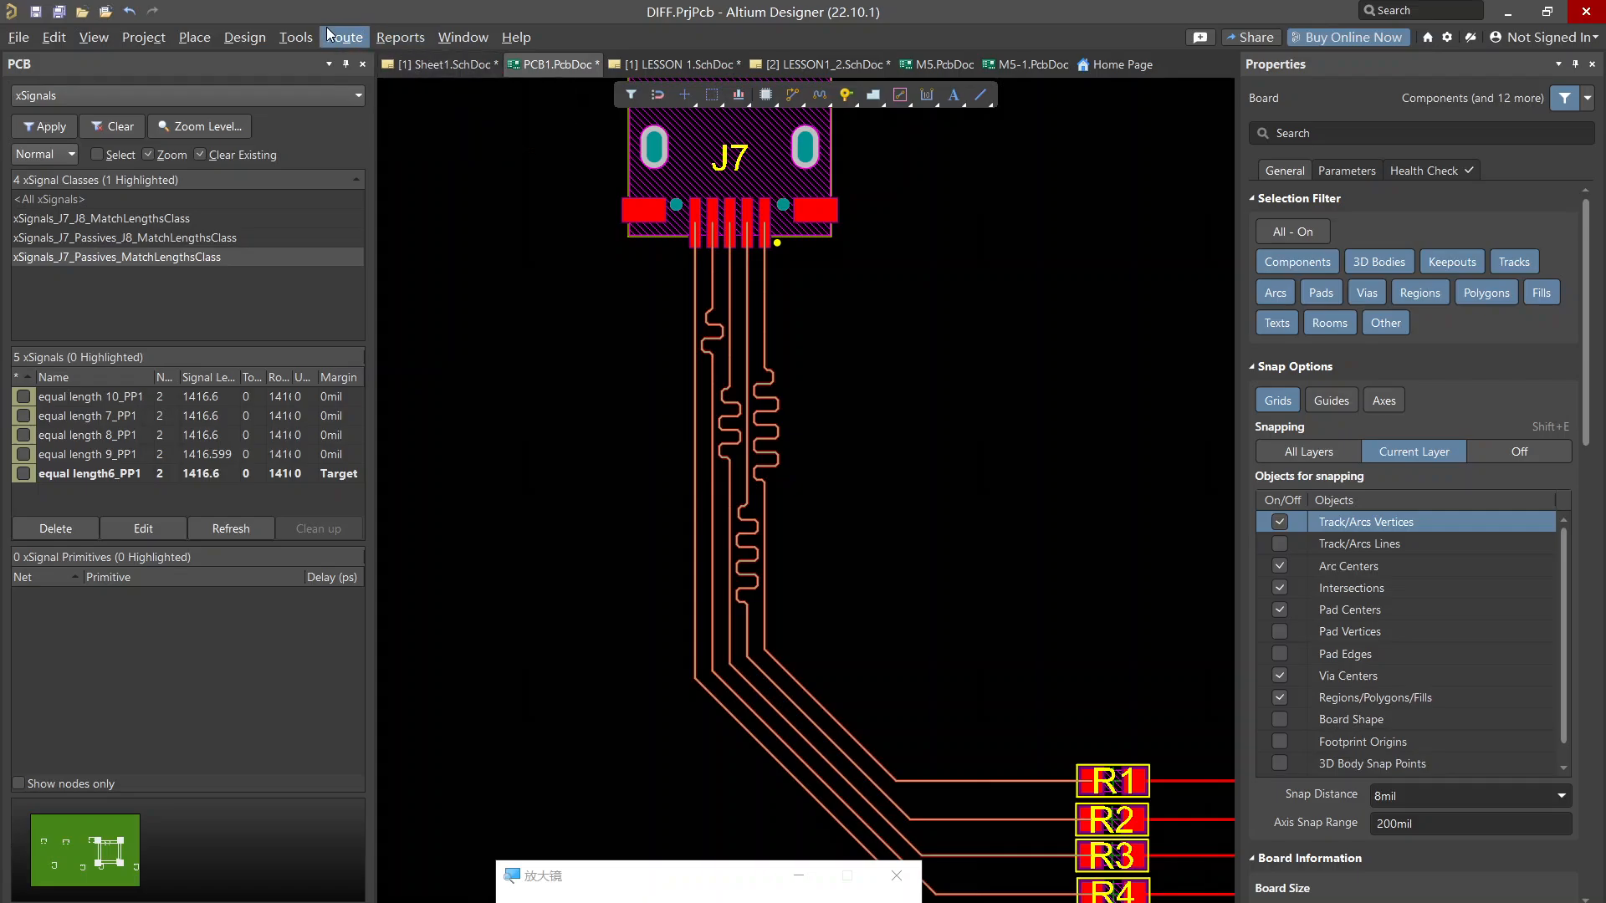
Enable the MatchLengths_xSignals_J7_J8 matched-length design rule and apply the rule changes
left_click(244, 37)
left_click(279, 115)
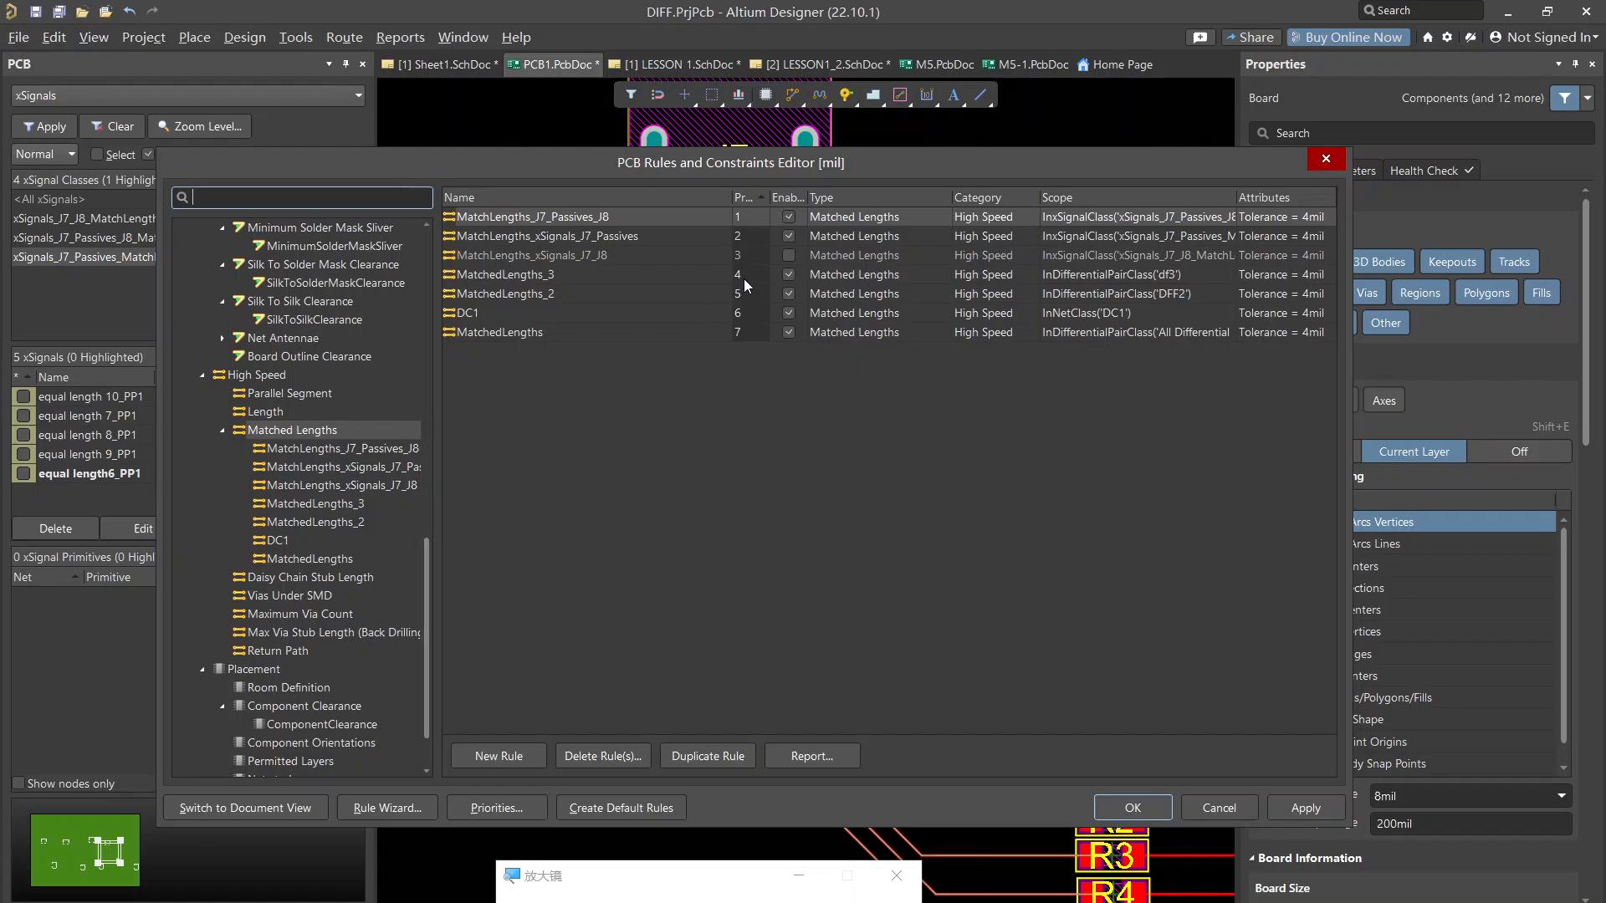
left_click(787, 256)
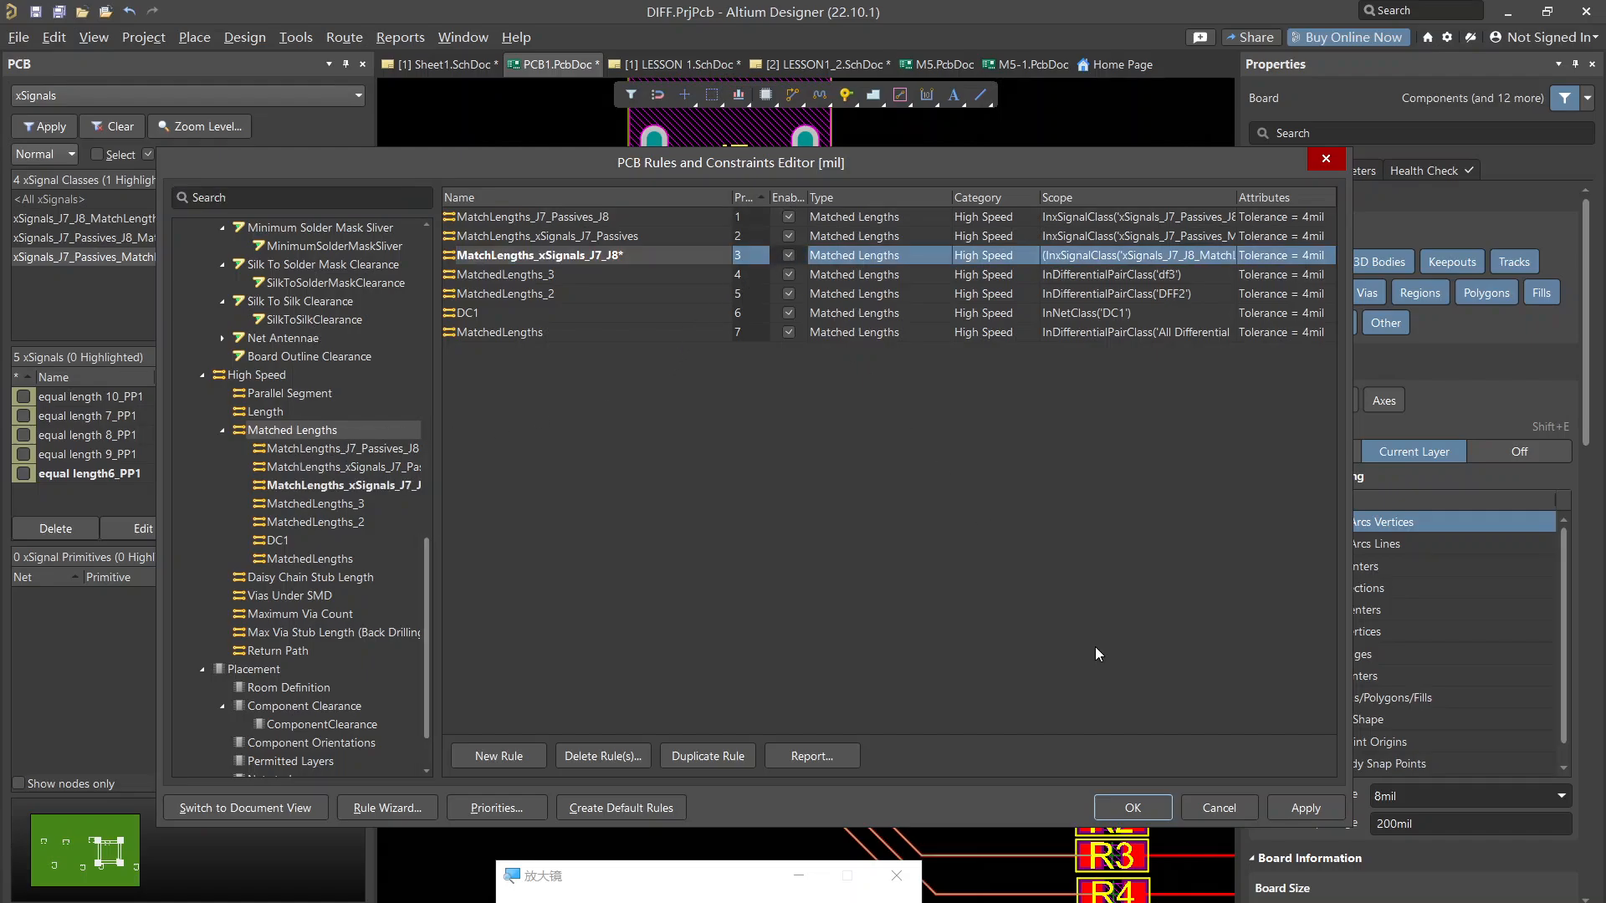
left_click(1111, 810)
Examine the signal lengths and tuned tracks of the J7-to-J8, passives-to-J8 and J7-to-passives xSignal classes
left_click(125, 222)
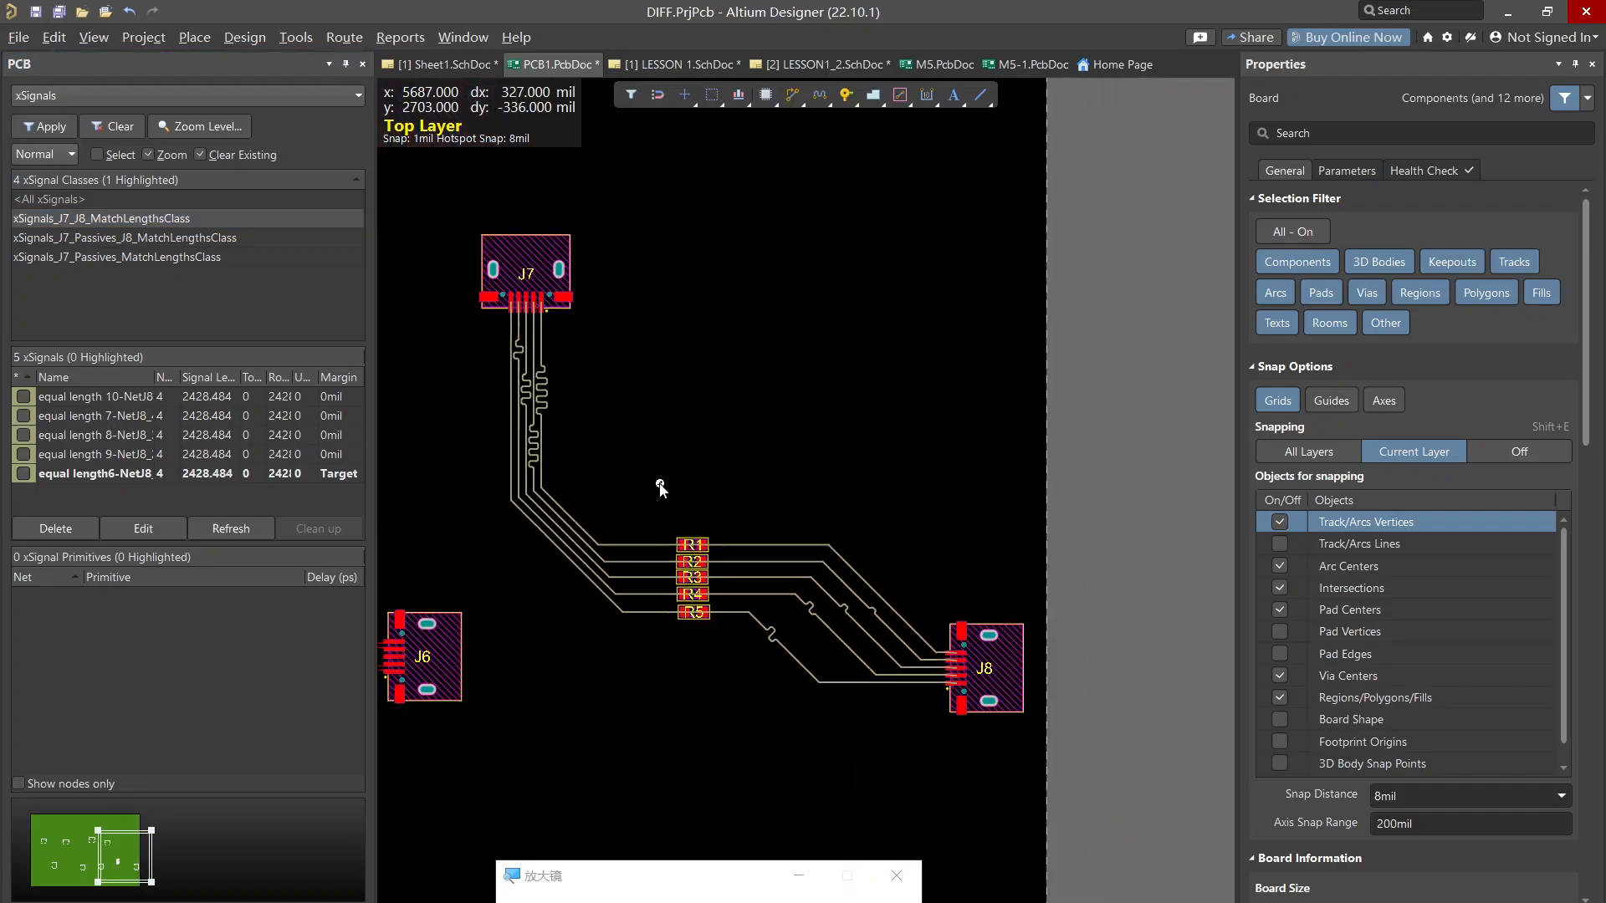
scroll(615, 537, "down", 3, "ctrl")
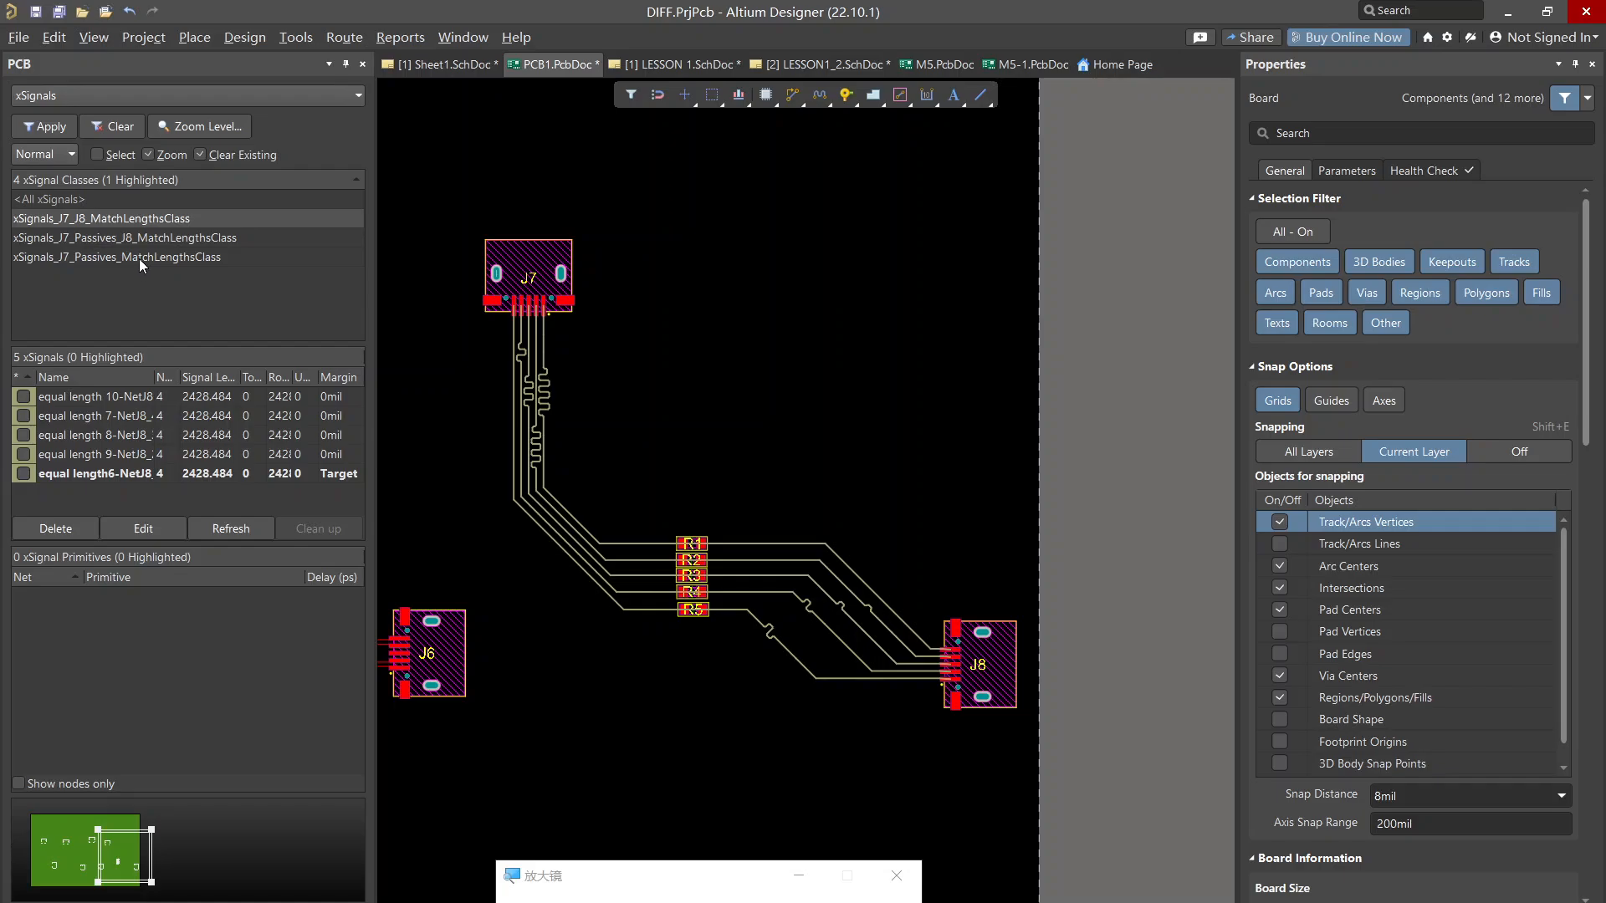
left_click(154, 236)
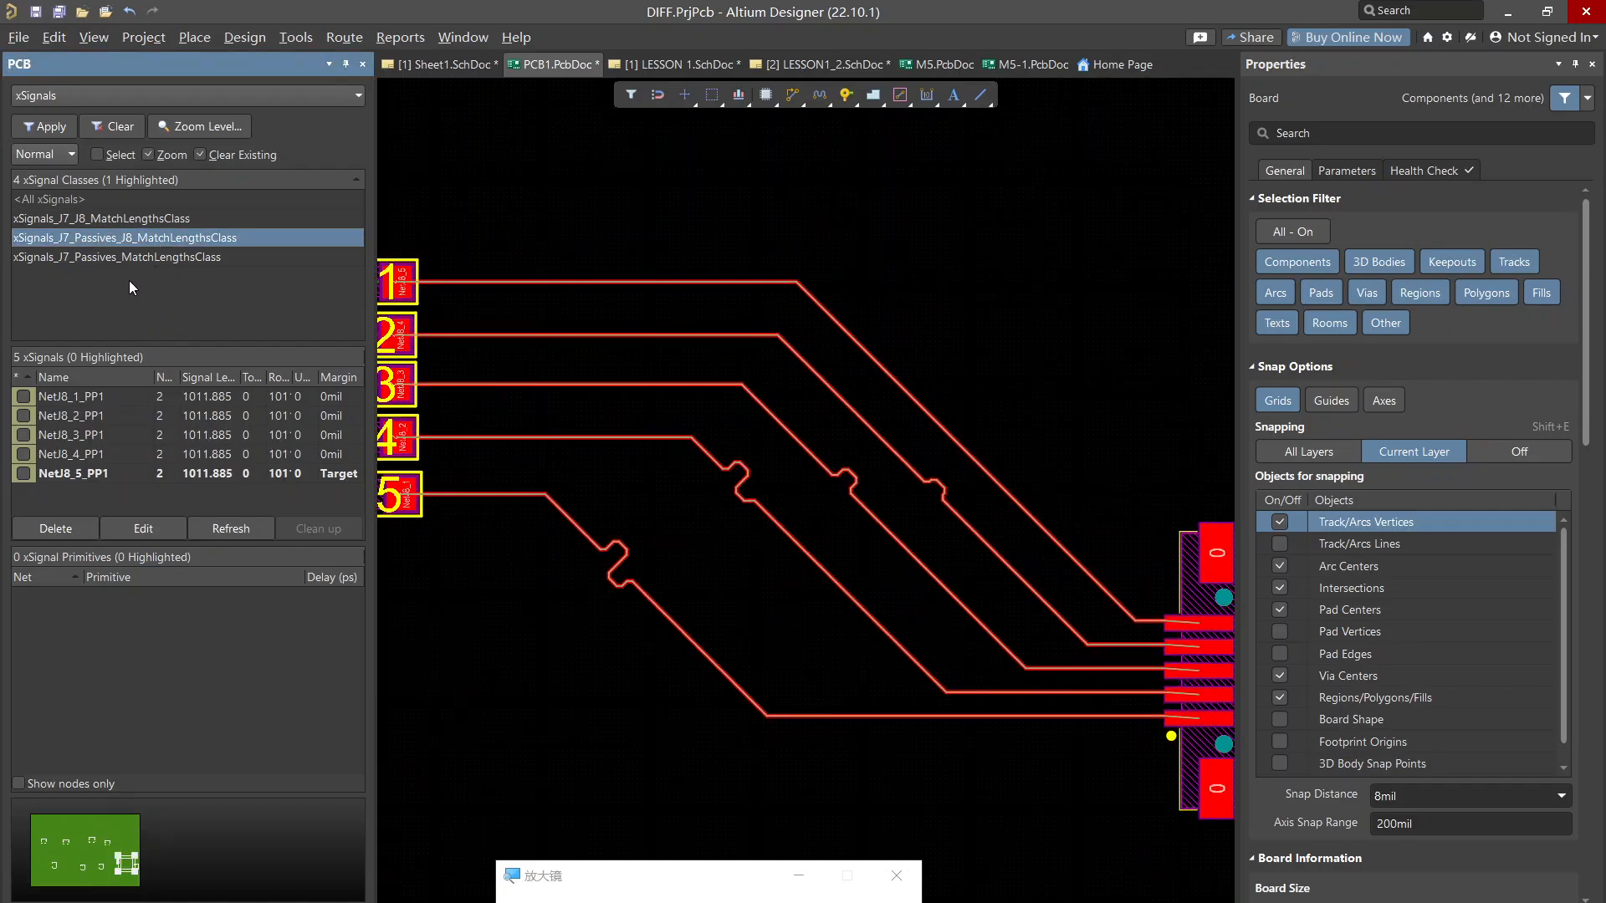
left_click(133, 259)
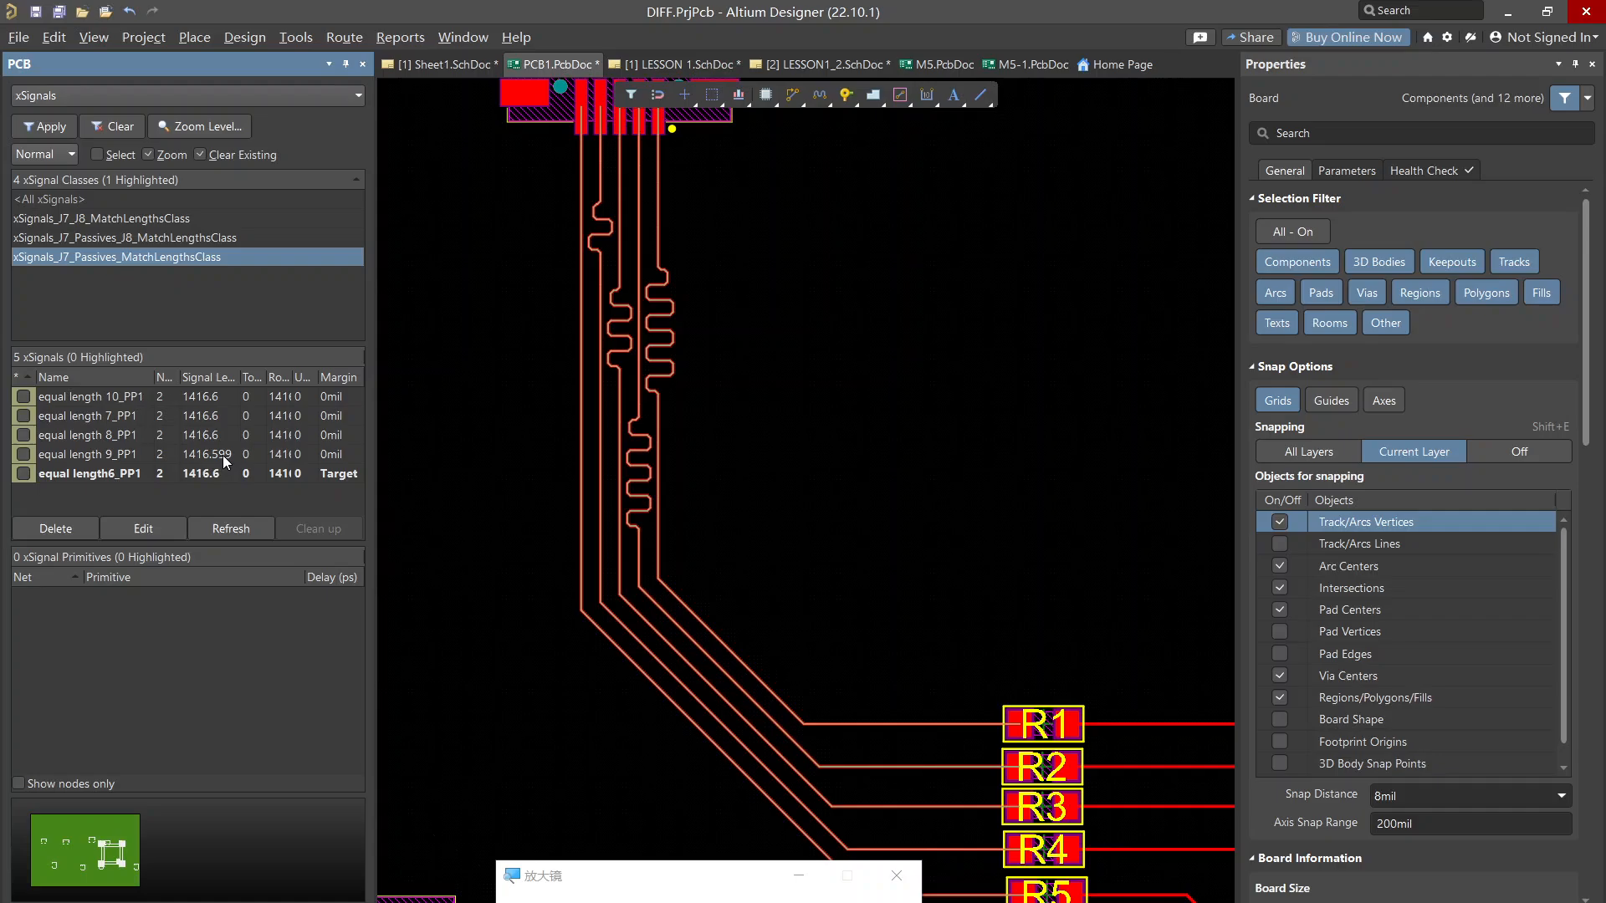
scroll(489, 366, "down", 4, "ctrl")
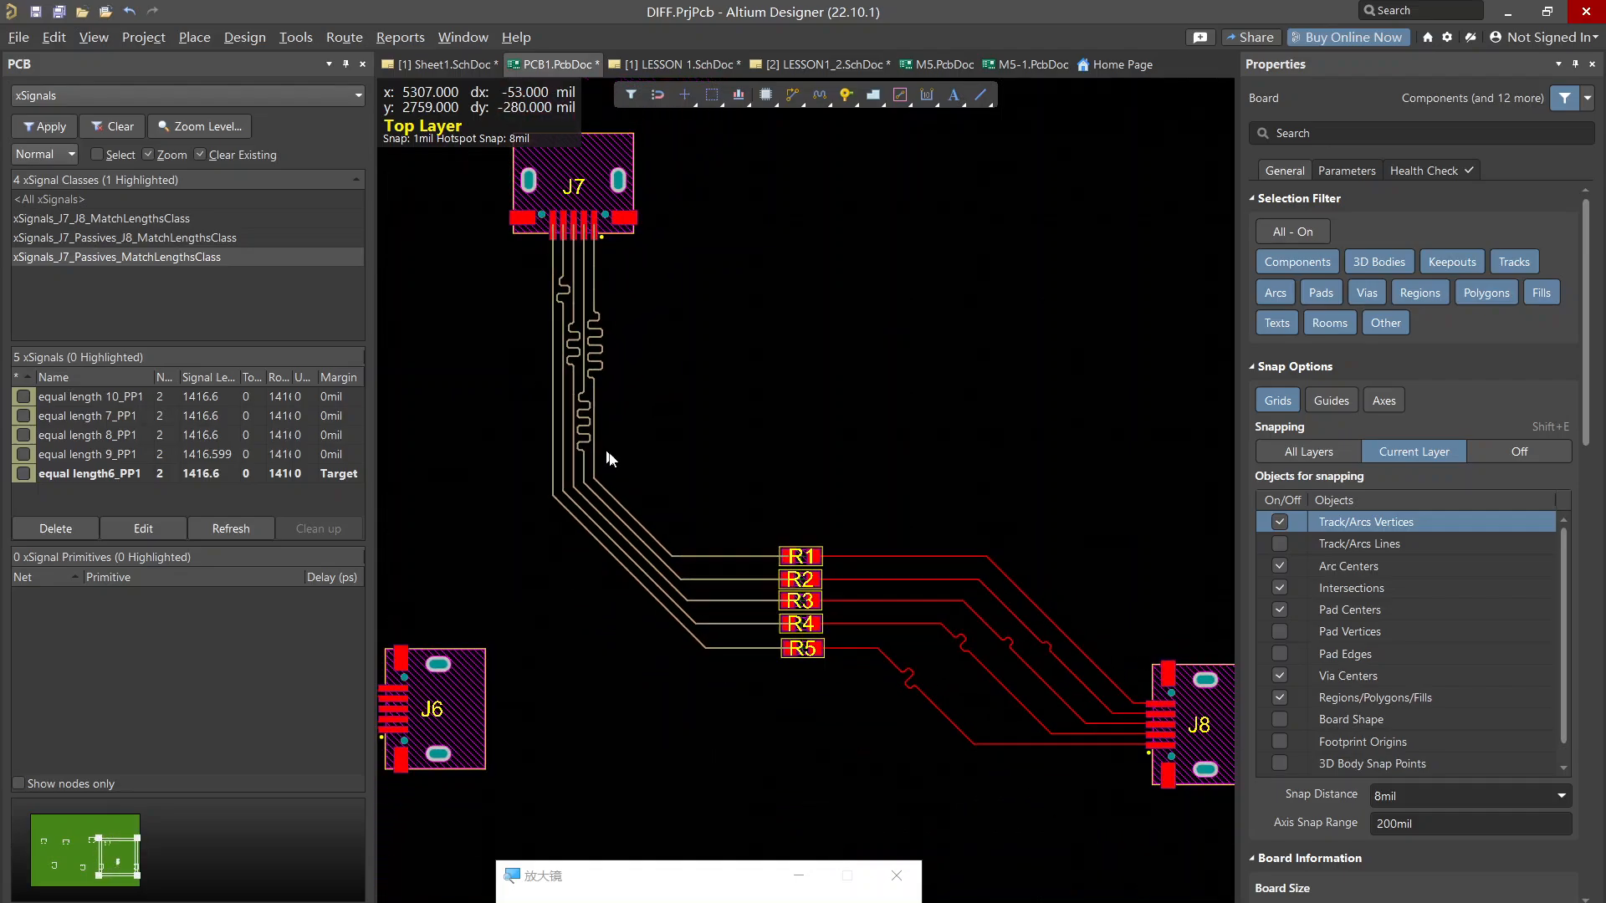
left_click(152, 219)
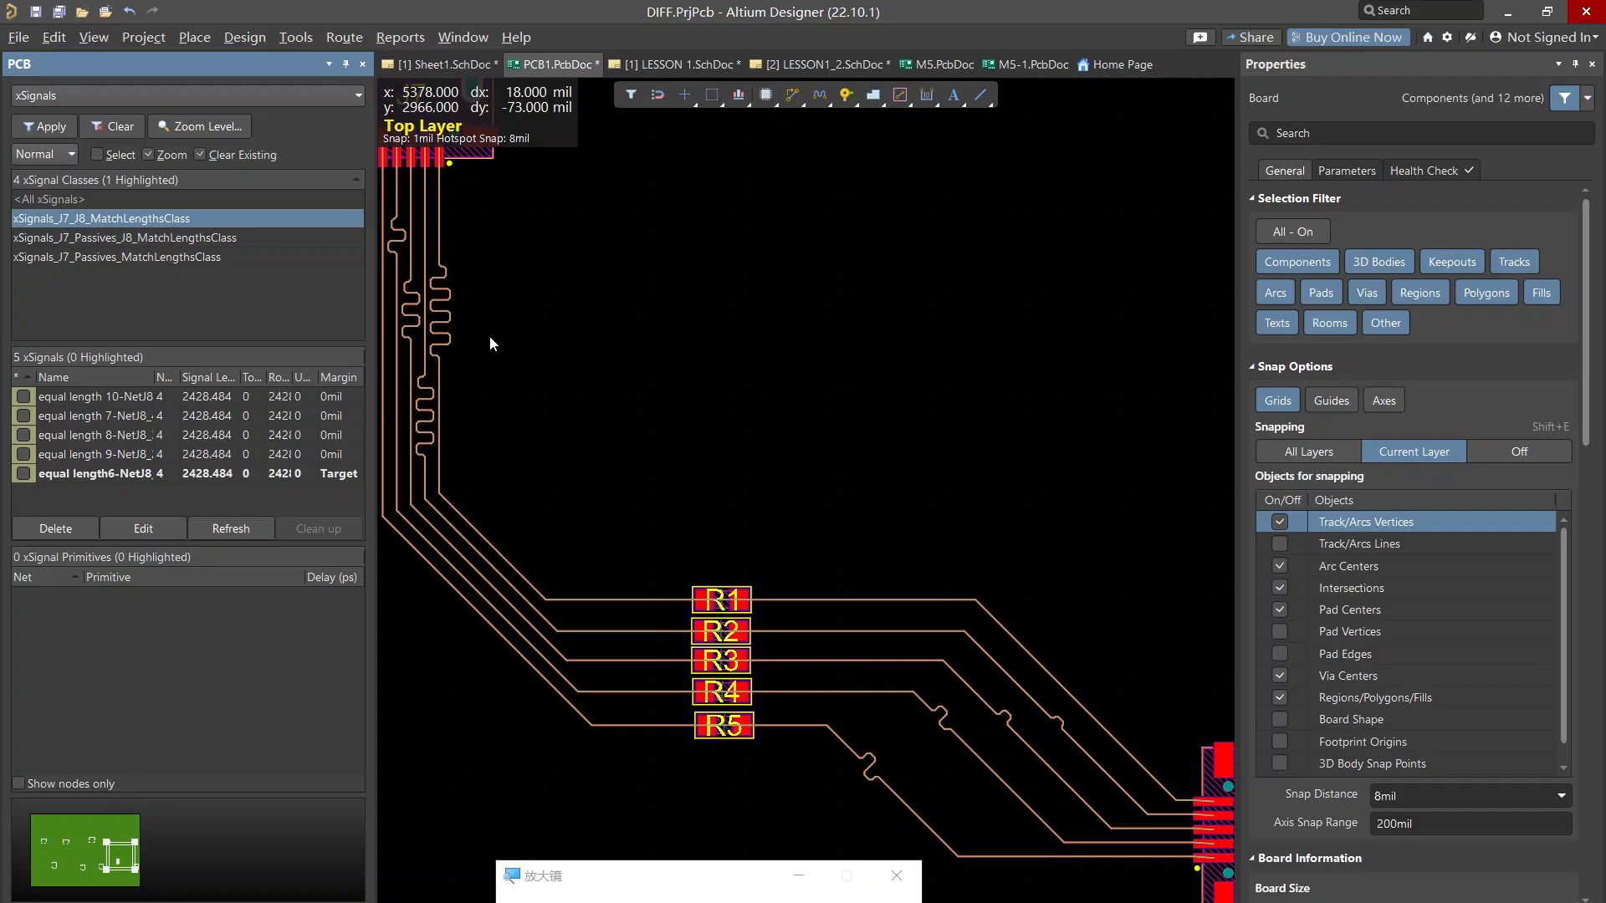
scroll(518, 309, "up", 4, "ctrl")
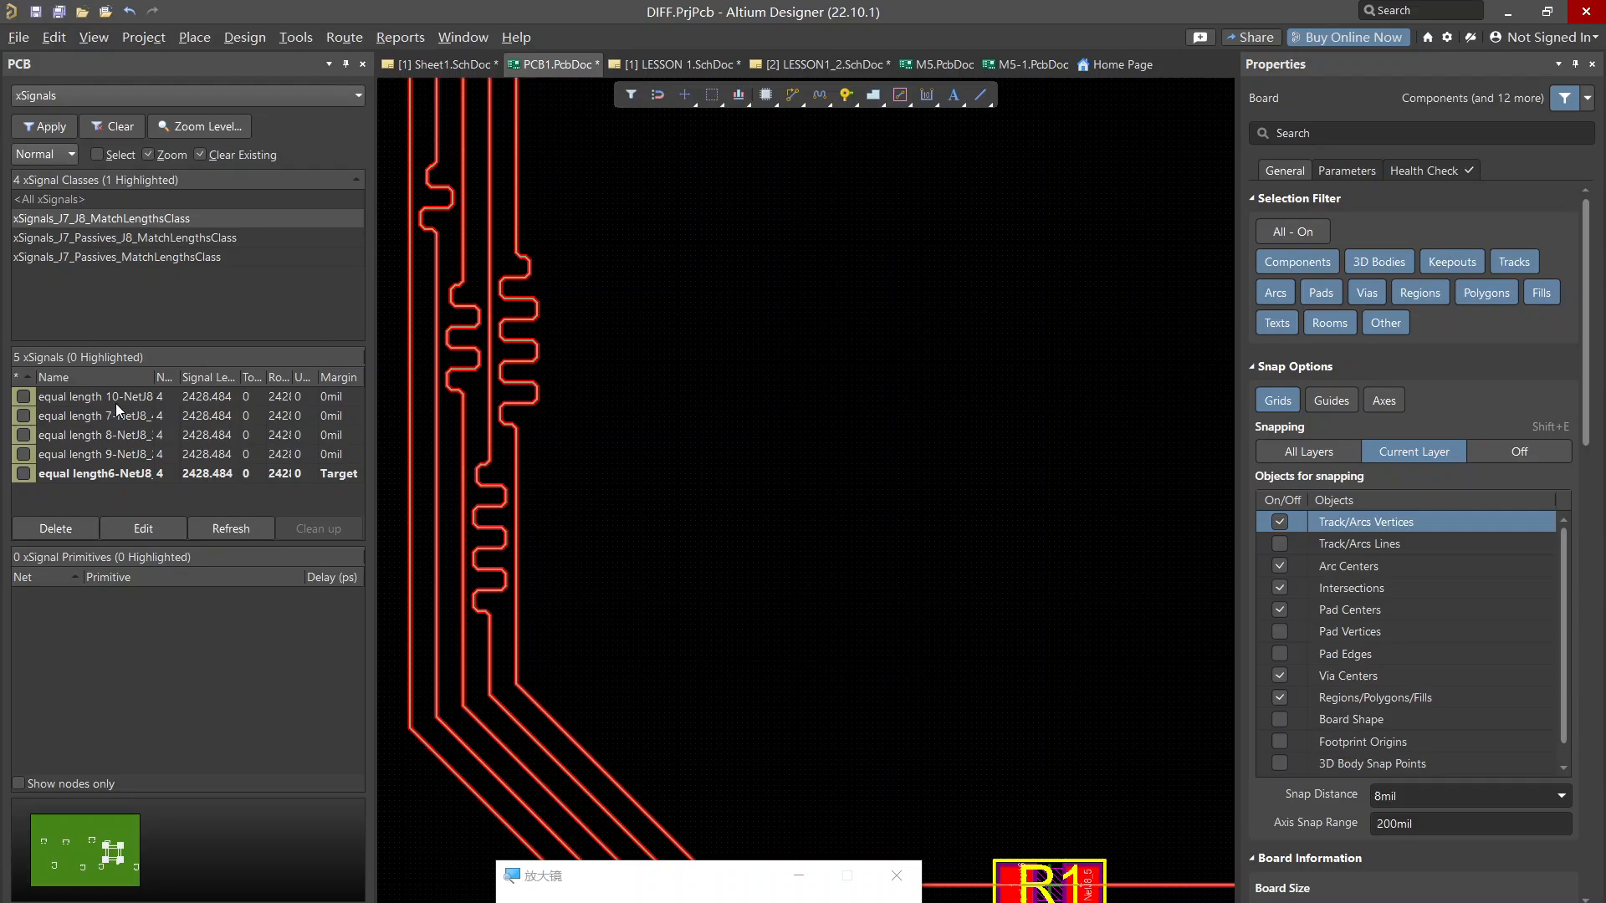
left_click(94, 219)
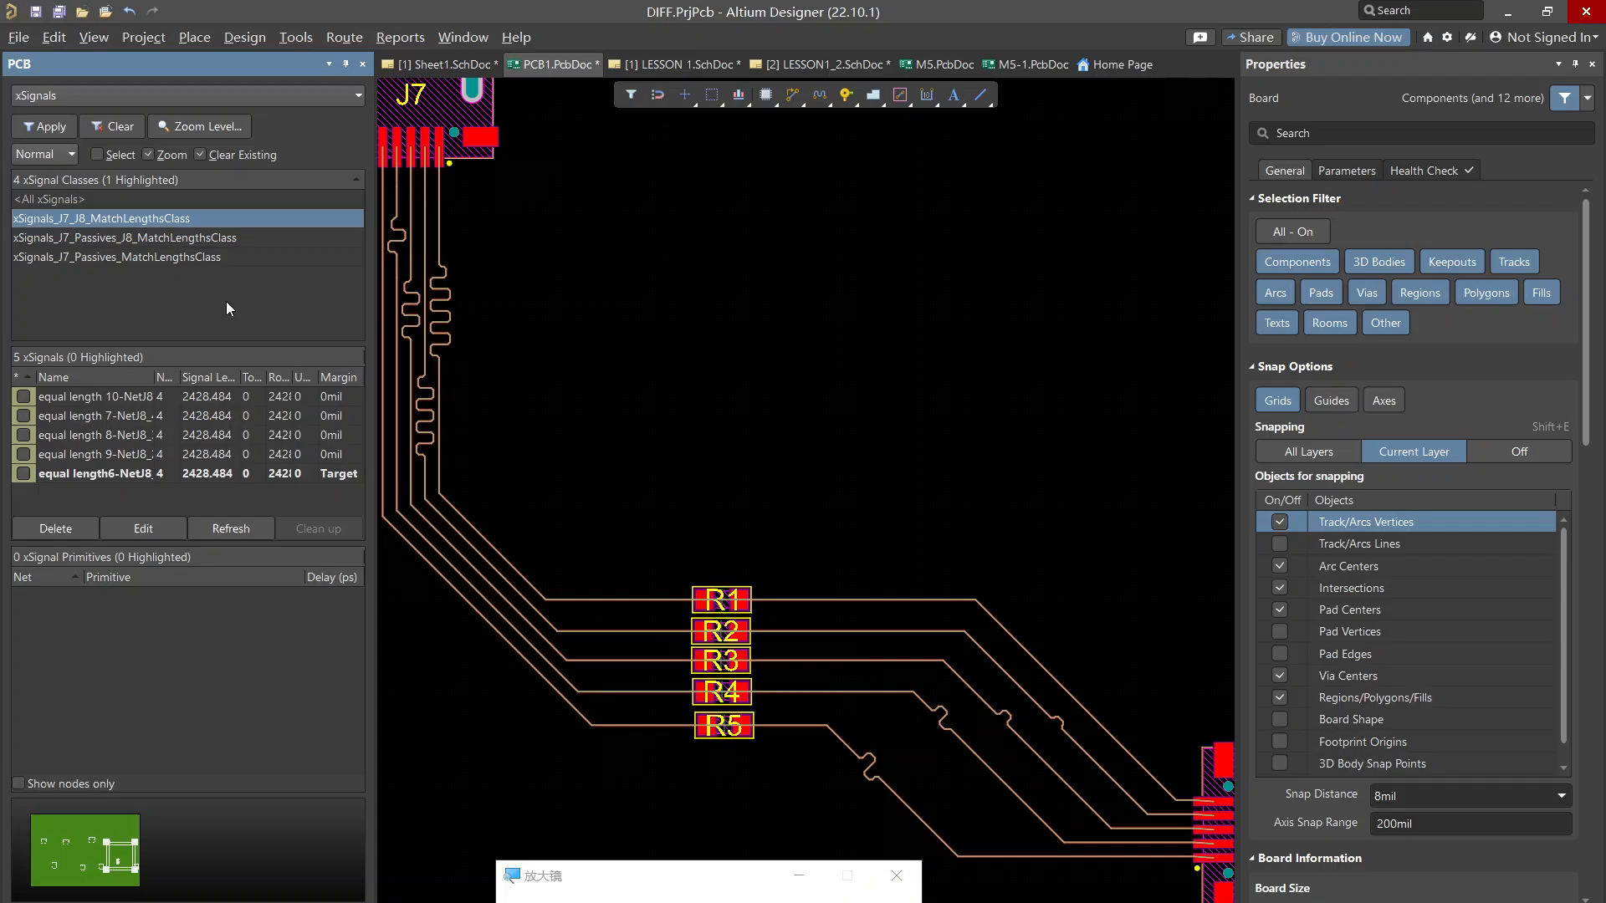
left_click(338, 43)
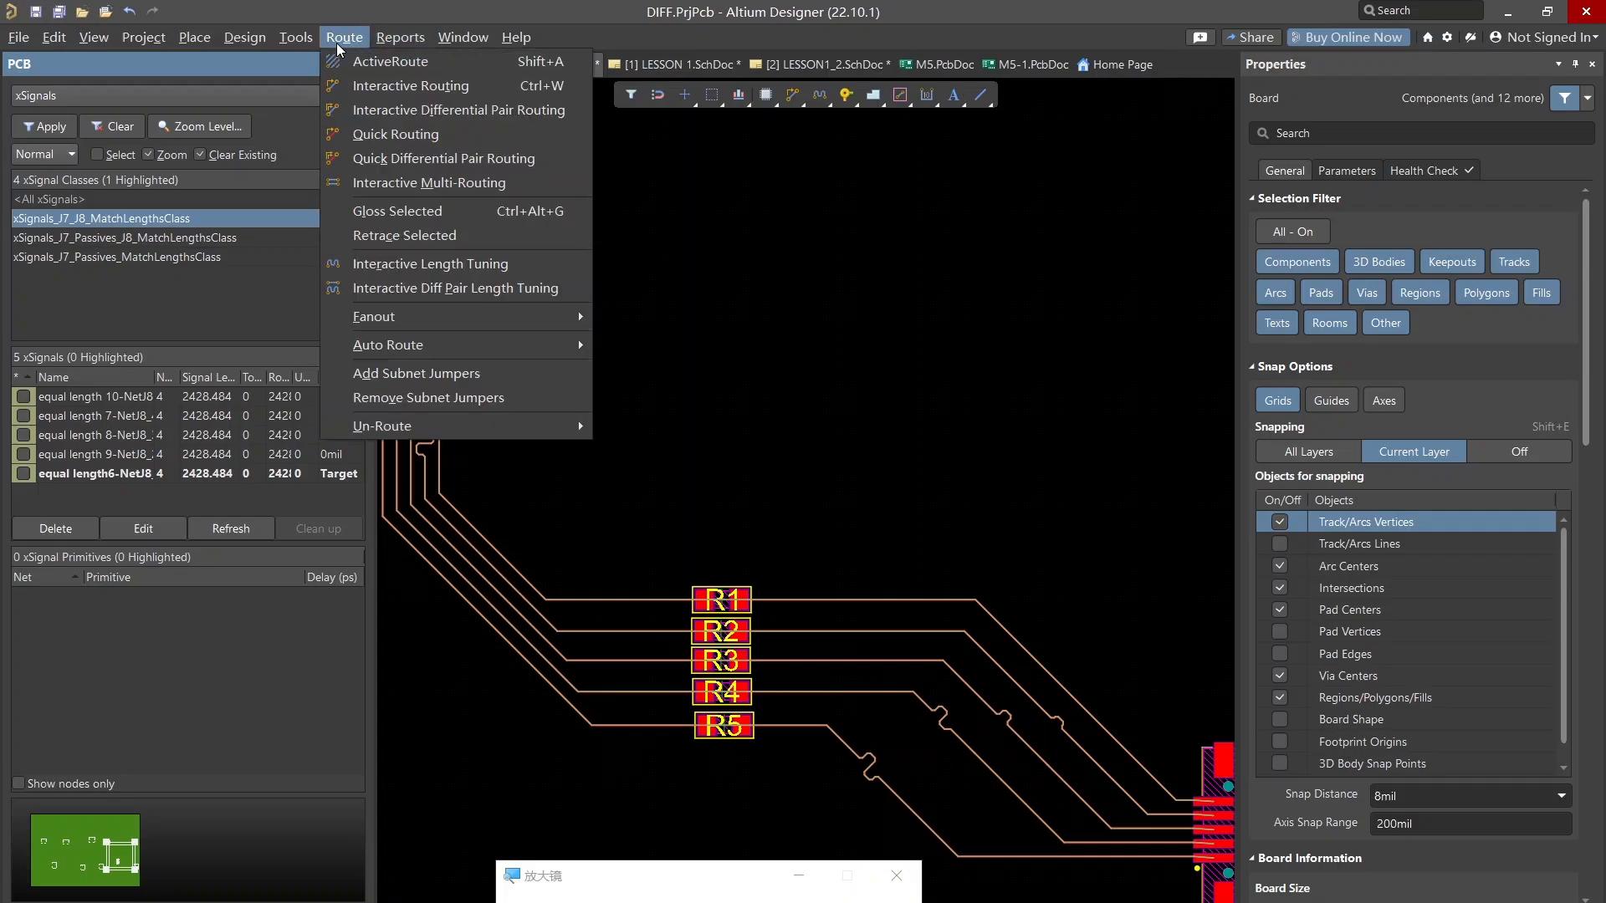
left_click(384, 262)
scroll(530, 596, "up", 2, "ctrl")
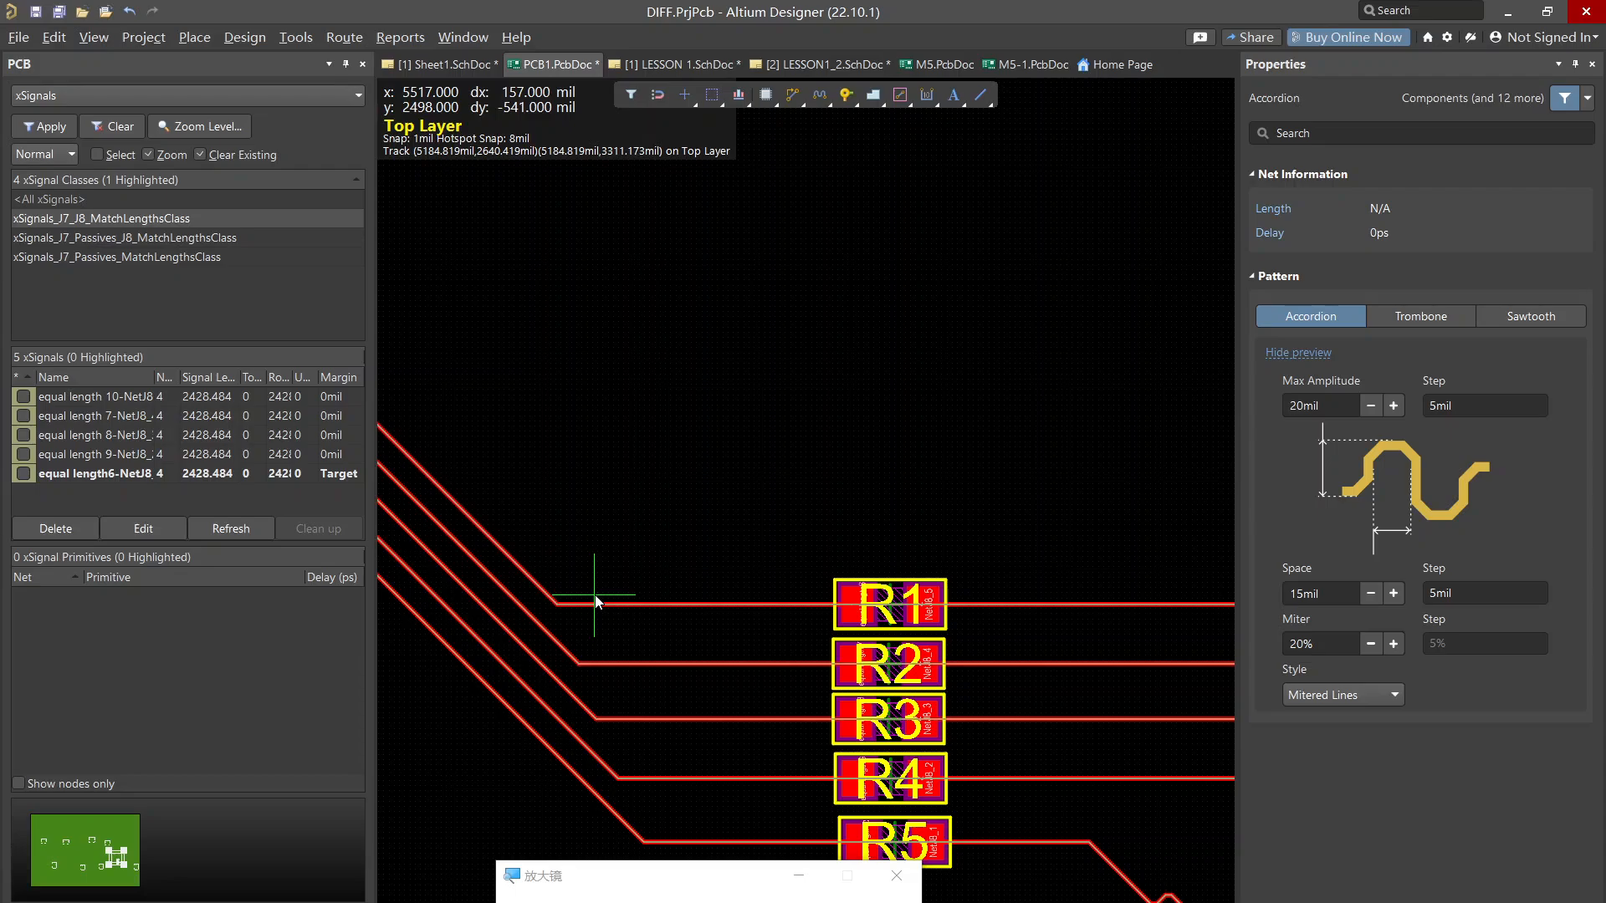
right_click(691, 389)
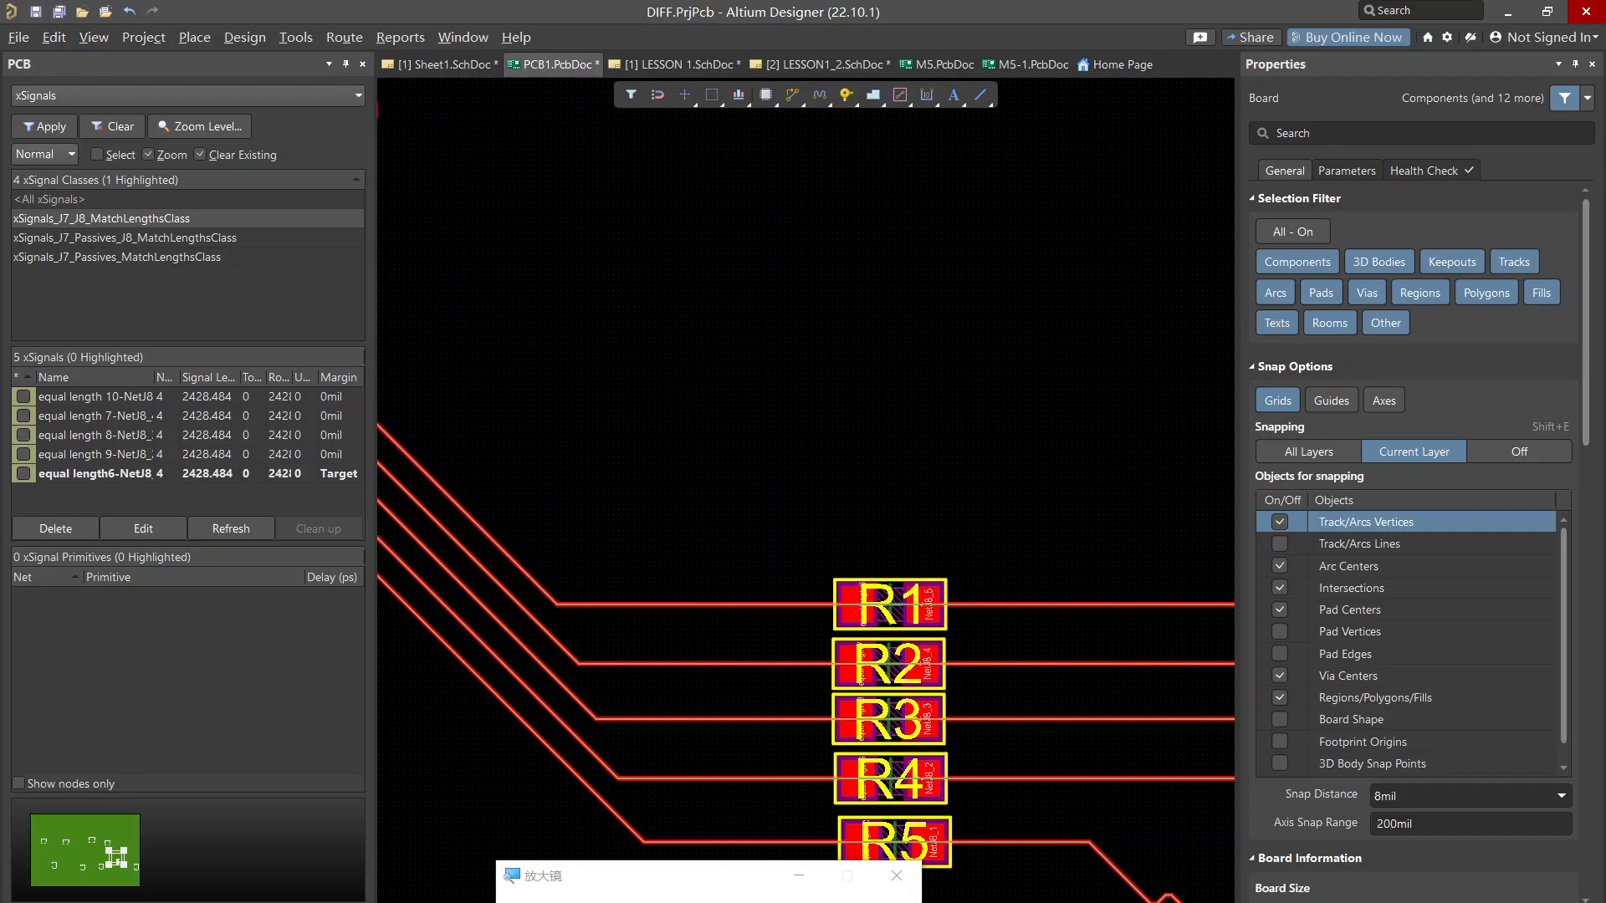